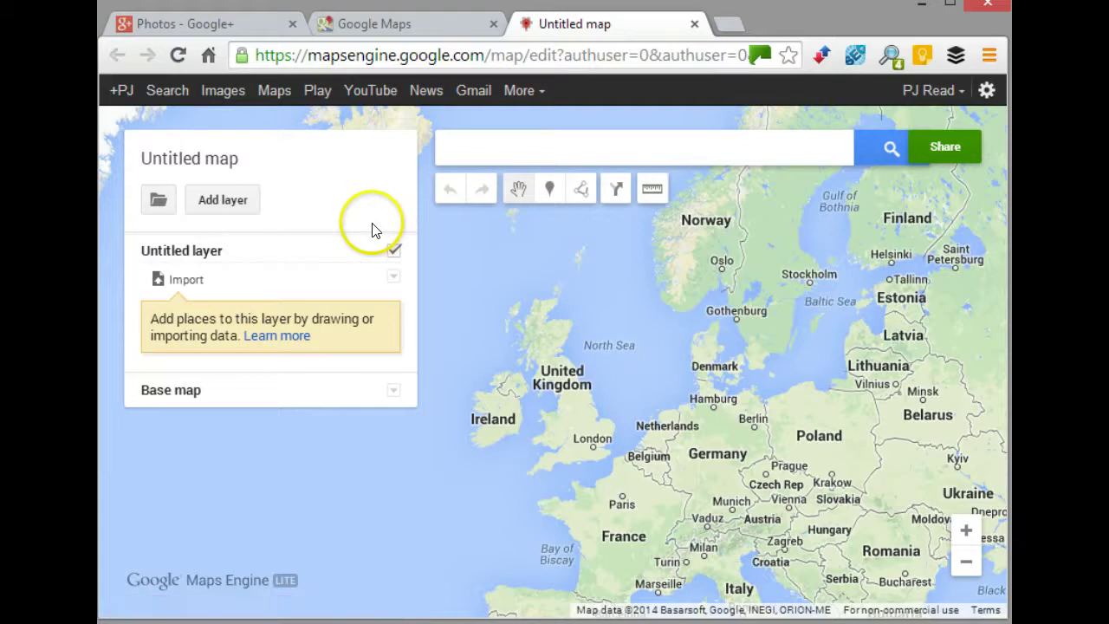
# - Open the title and description editor of the new untitled map
pyautogui.click(197, 161)
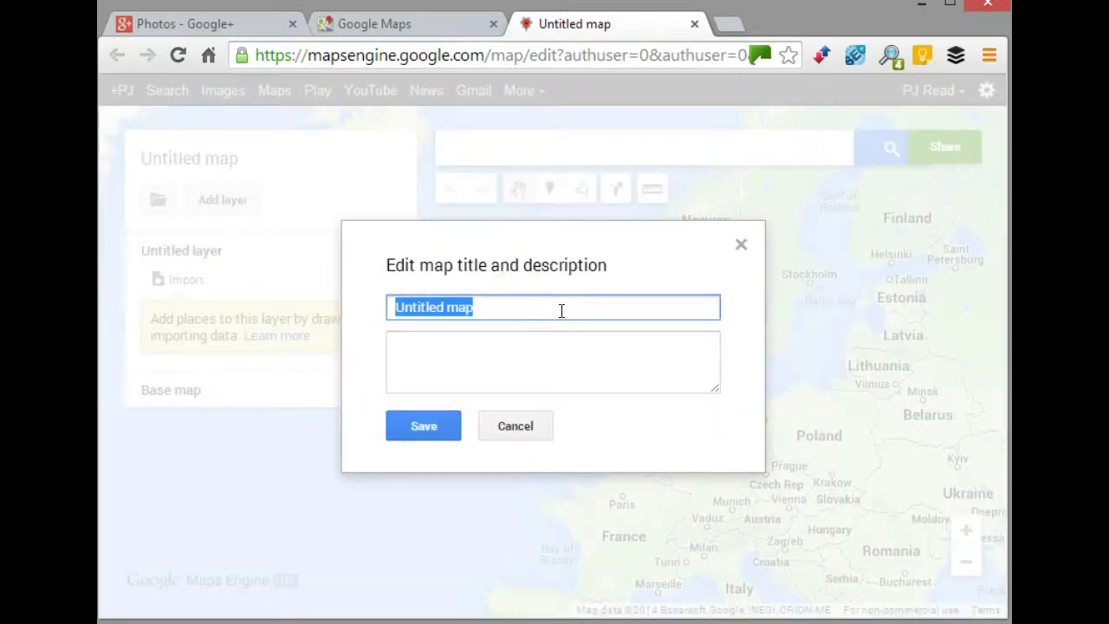
# - Title the map 'Childhood map', describe it as 'places from my early years', and save
pyautogui.write('Chi')
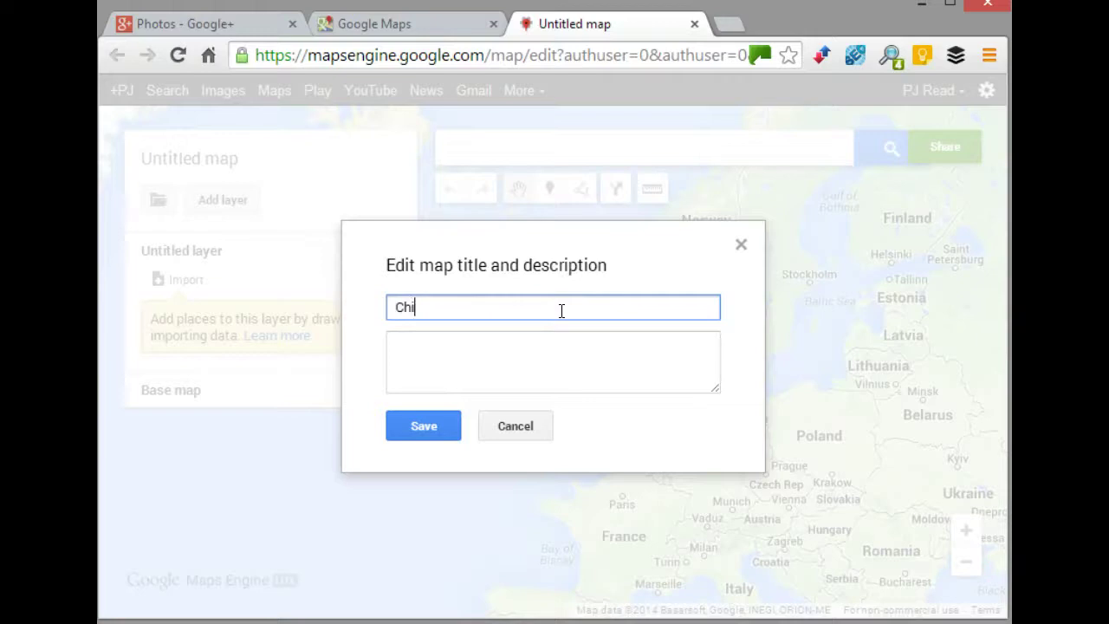
pyautogui.write('ldhood map')
pyautogui.click(525, 372)
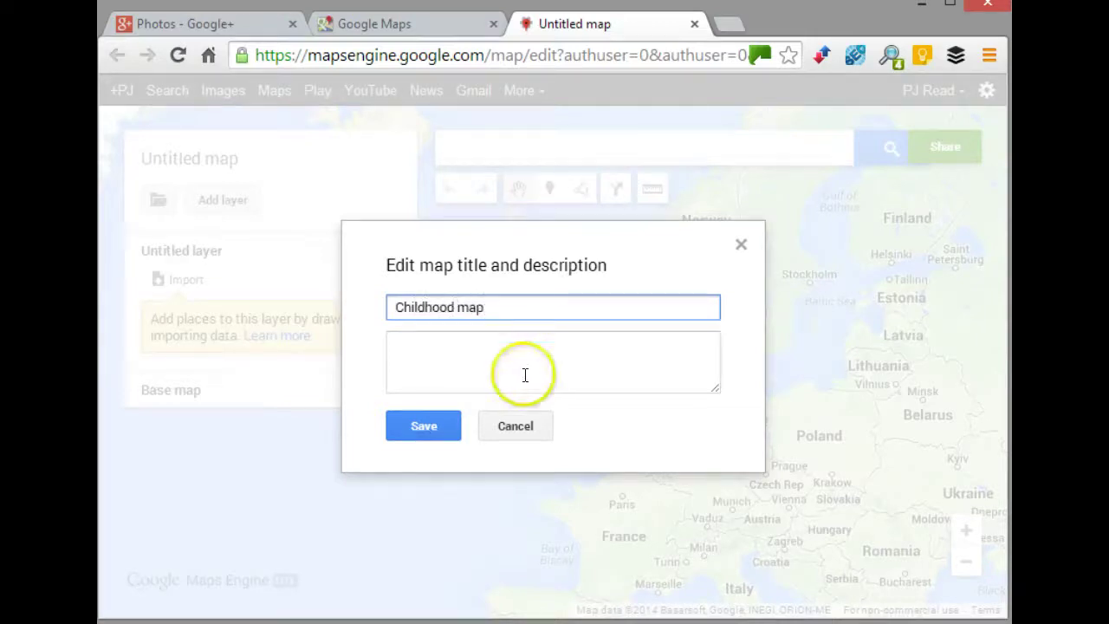
pyautogui.write('plac')
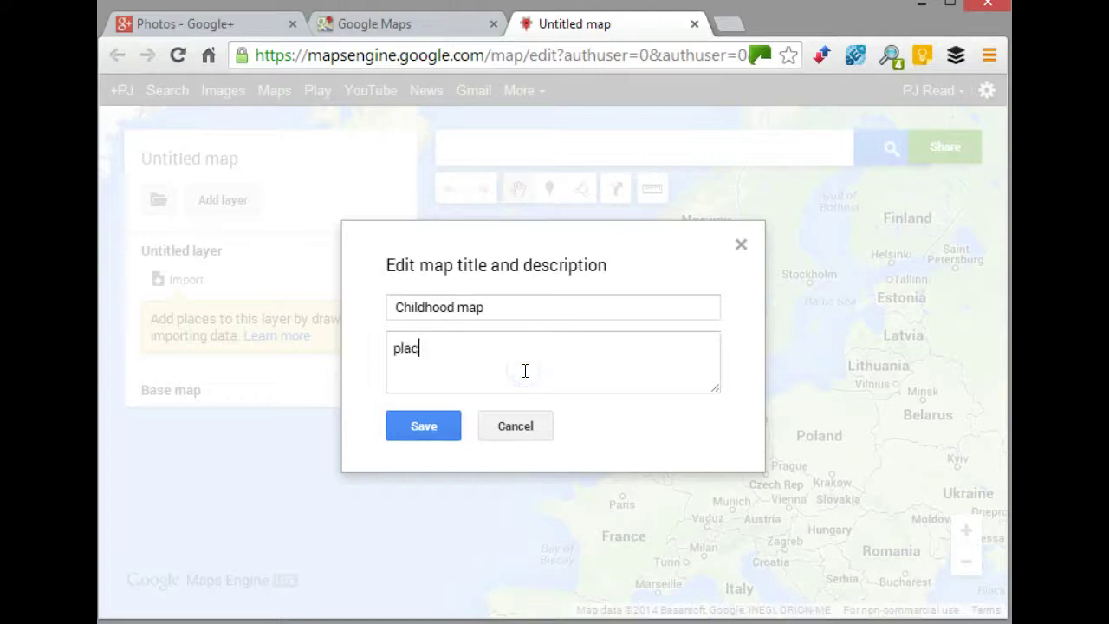
pyautogui.write('es from my early years')
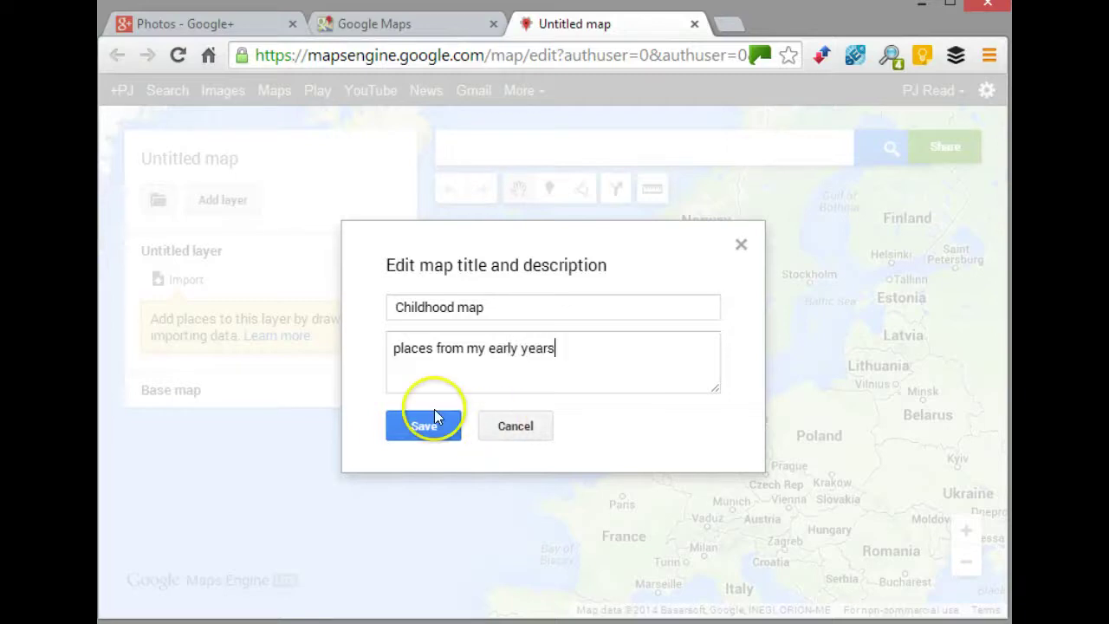
pyautogui.click(434, 417)
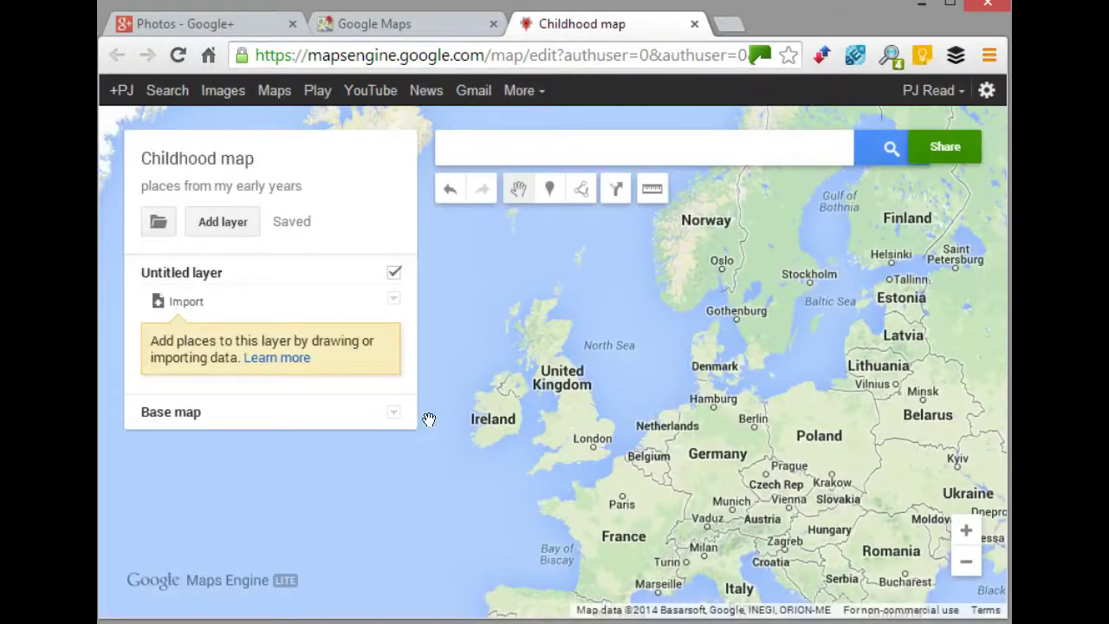
pyautogui.click(539, 336)
pyautogui.click(501, 145)
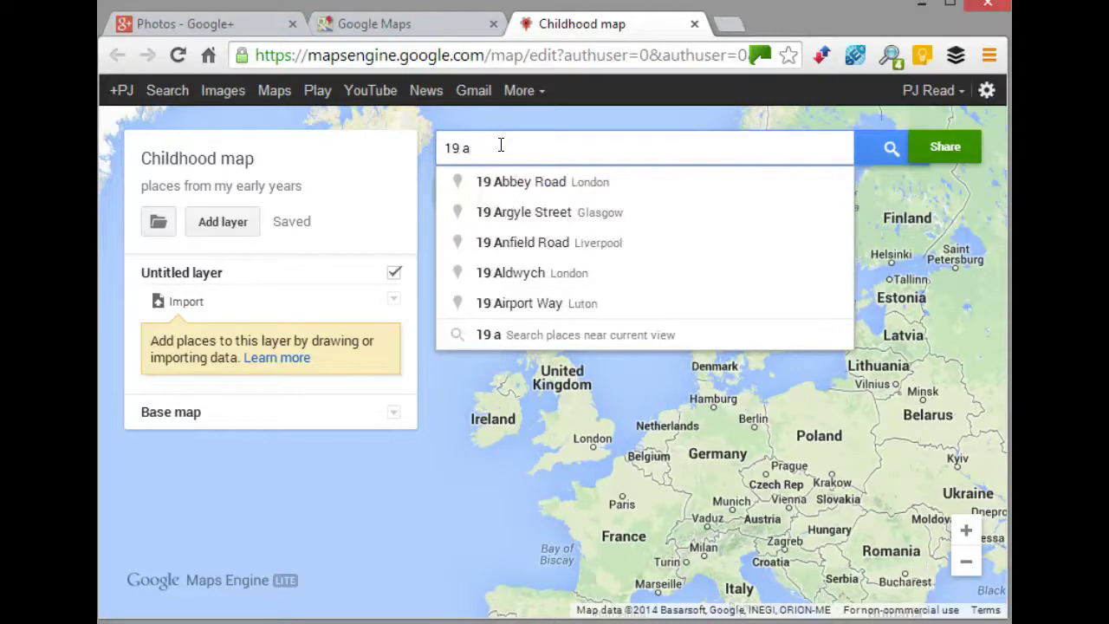
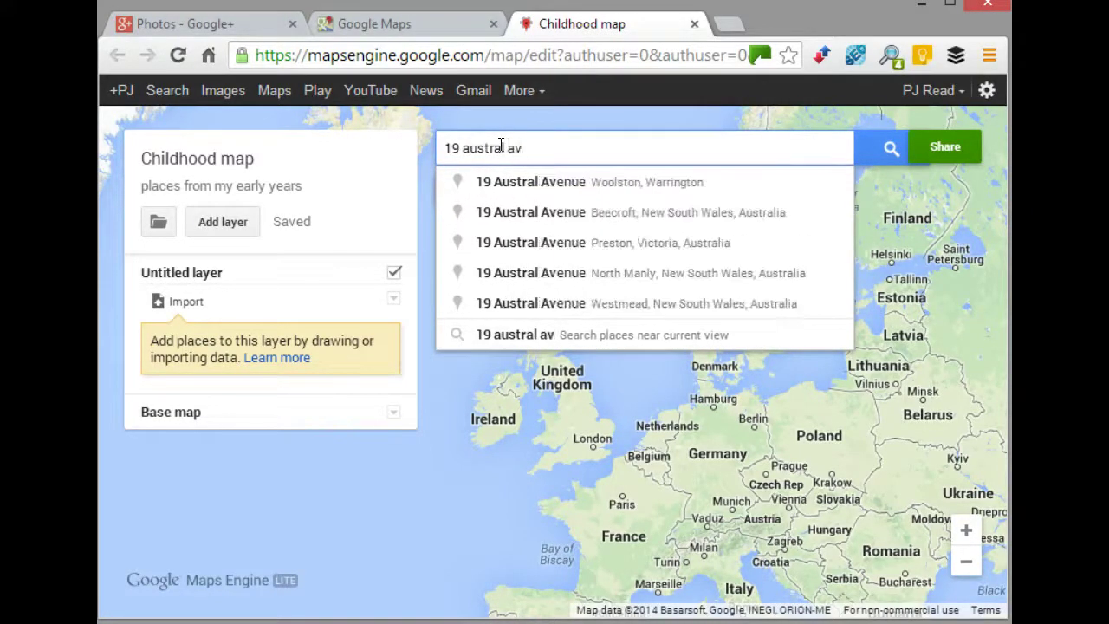
pyautogui.click(548, 183)
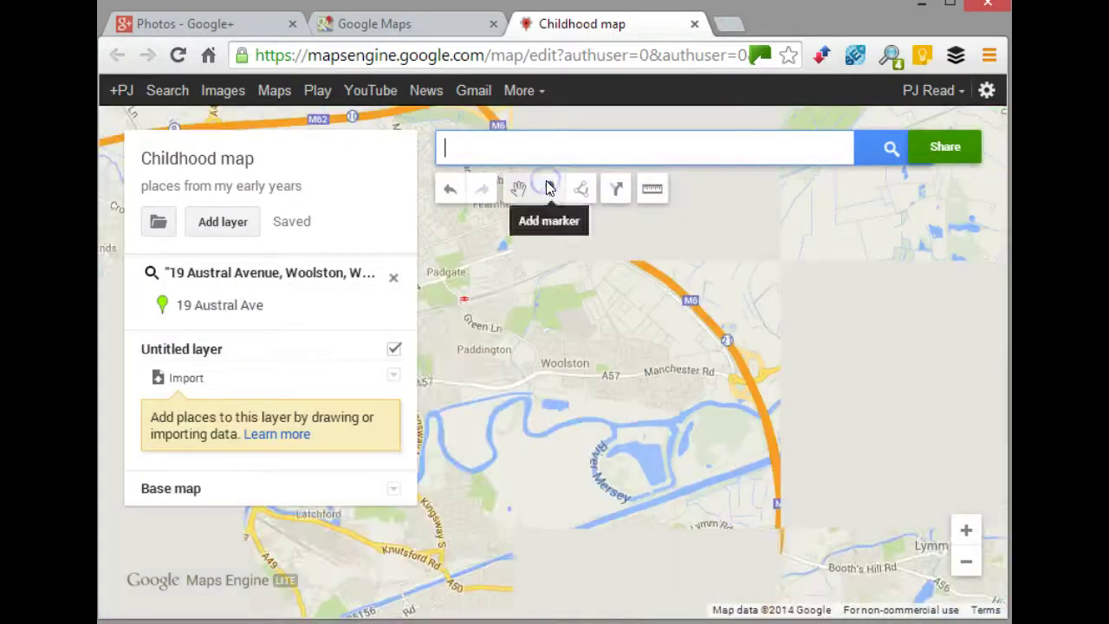
pyautogui.doubleClick(598, 374)
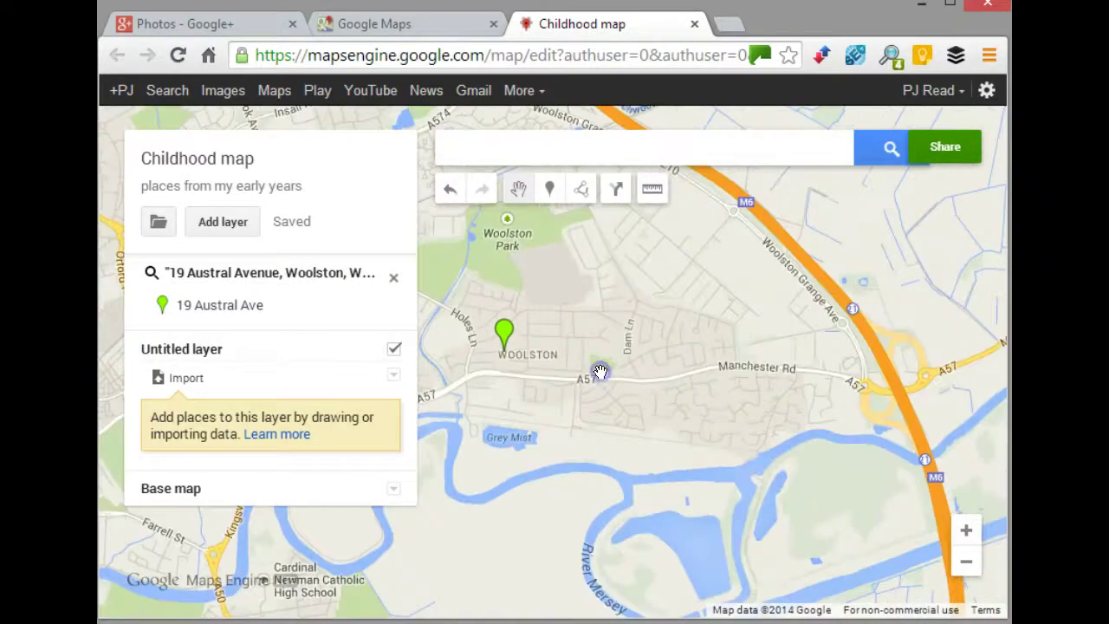
pyautogui.click(738, 364)
pyautogui.click(691, 353)
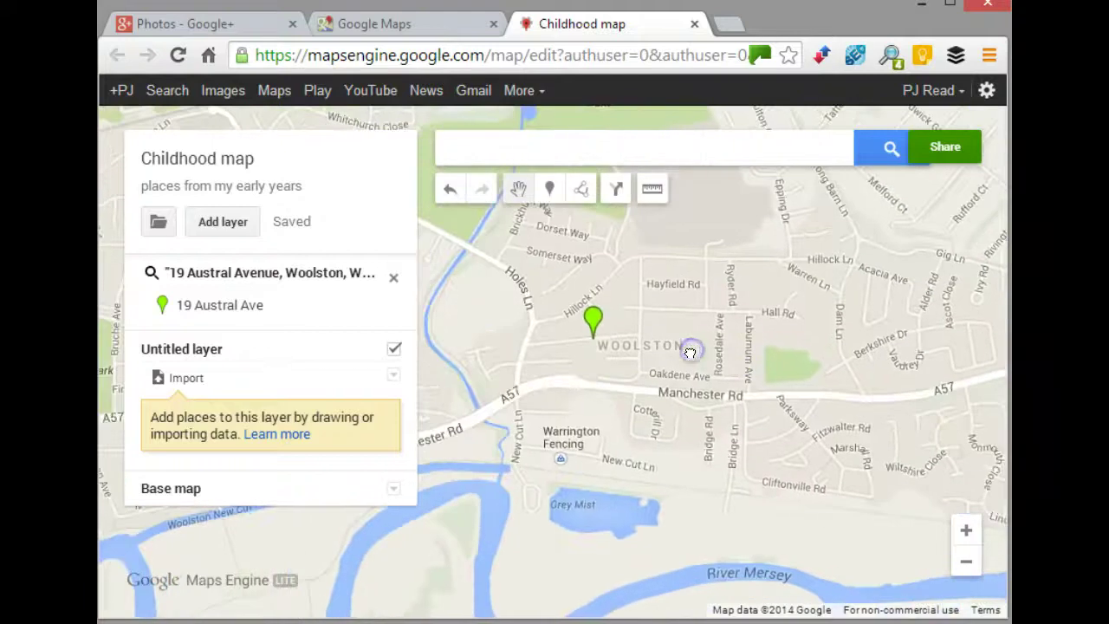
pyautogui.moveTo(690, 353); pyautogui.dragTo(762, 341)
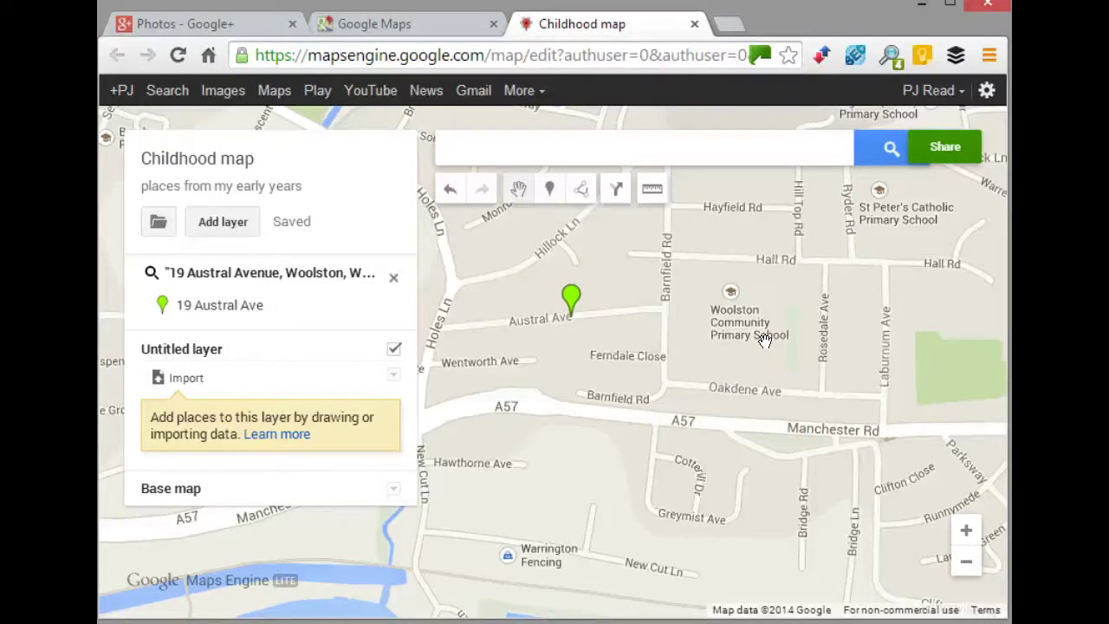
pyautogui.click(571, 297)
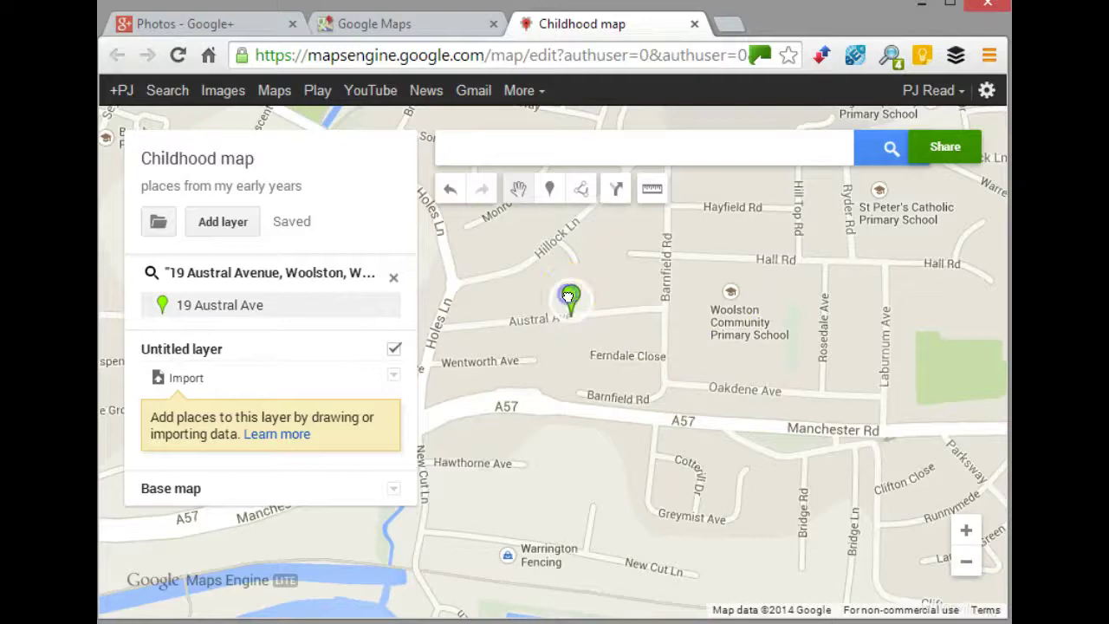
pyautogui.click(578, 400)
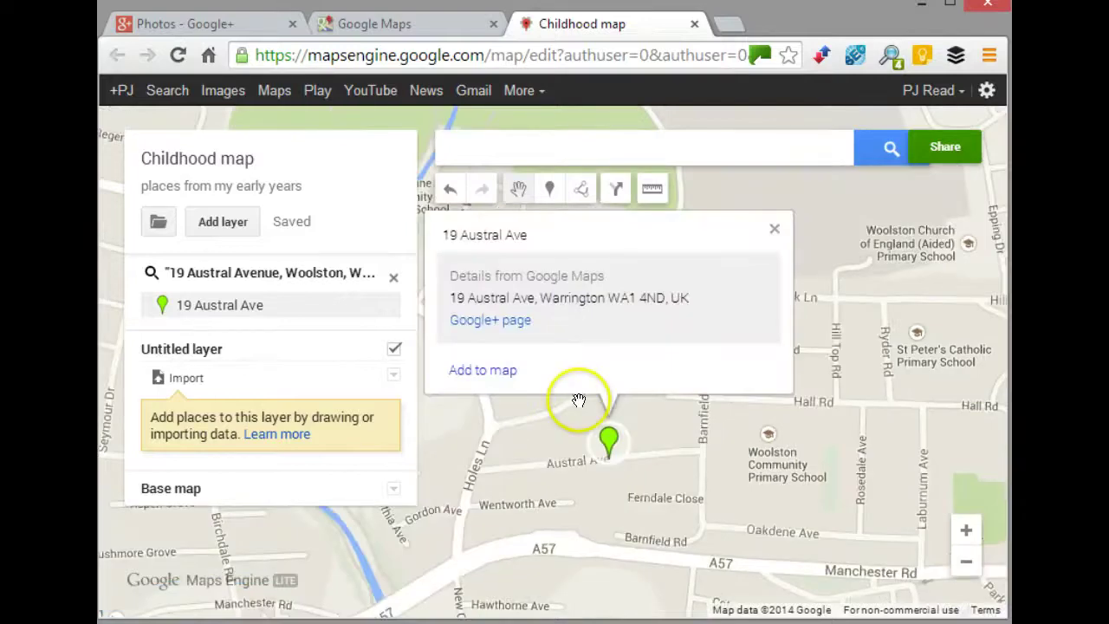
pyautogui.click(498, 372)
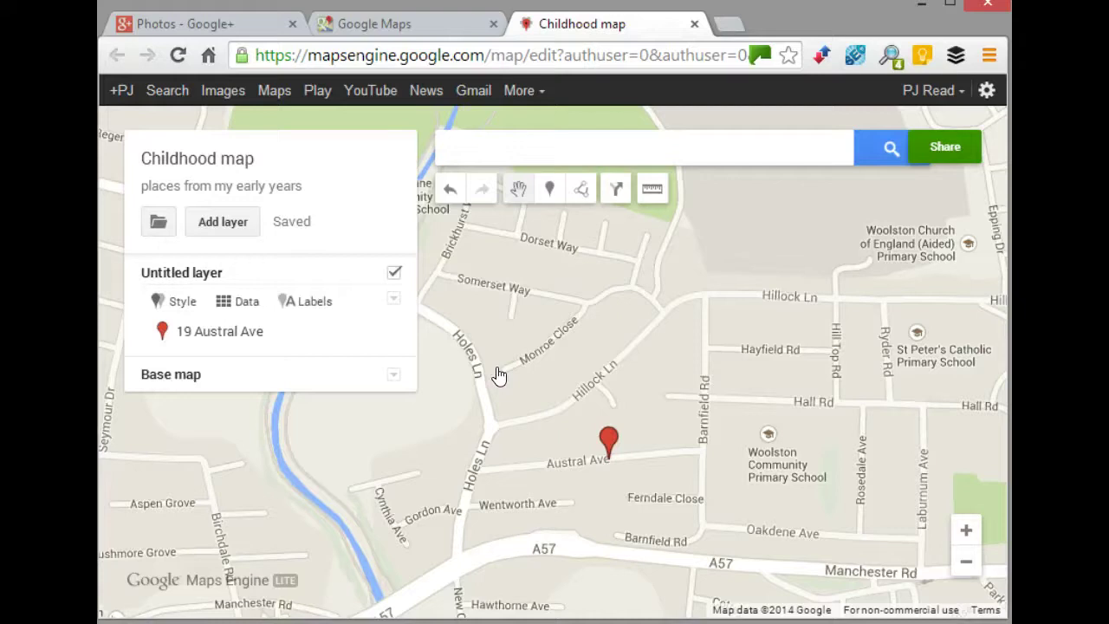
pyautogui.click(608, 438)
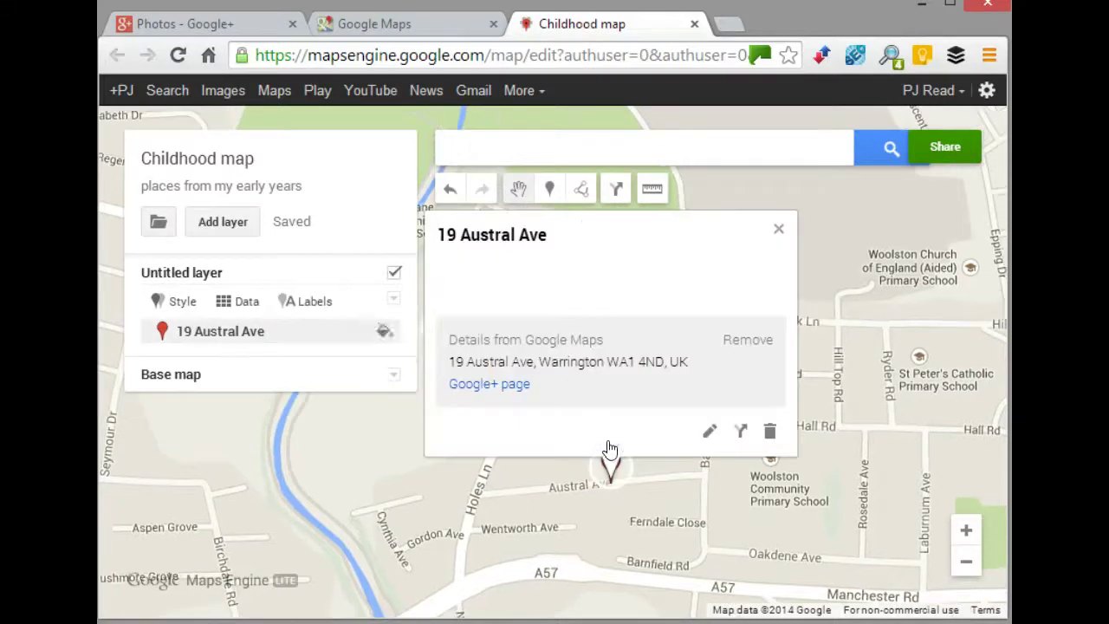
pyautogui.click(709, 431)
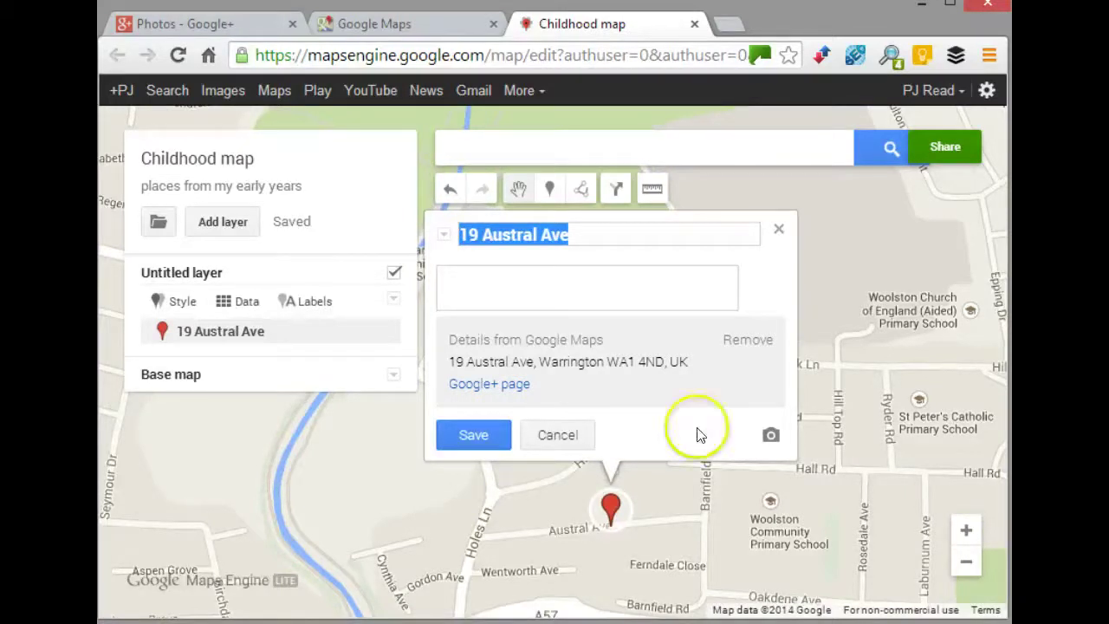
# - Describe the placemark as 'My first child home that i can remember'
pyautogui.click(554, 285)
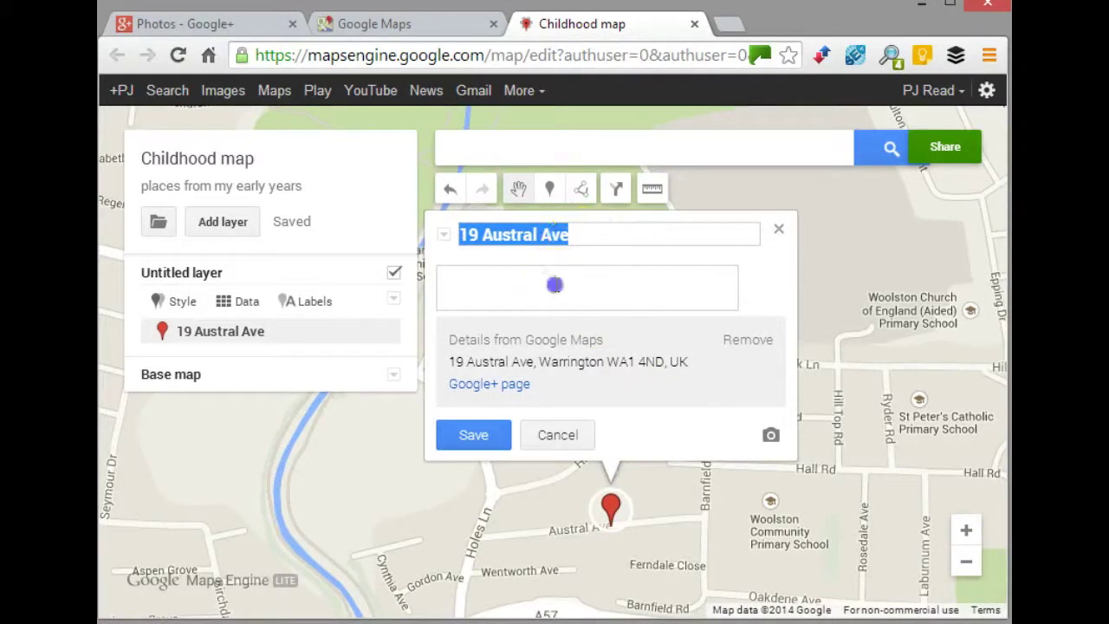
pyautogui.write('My firts')
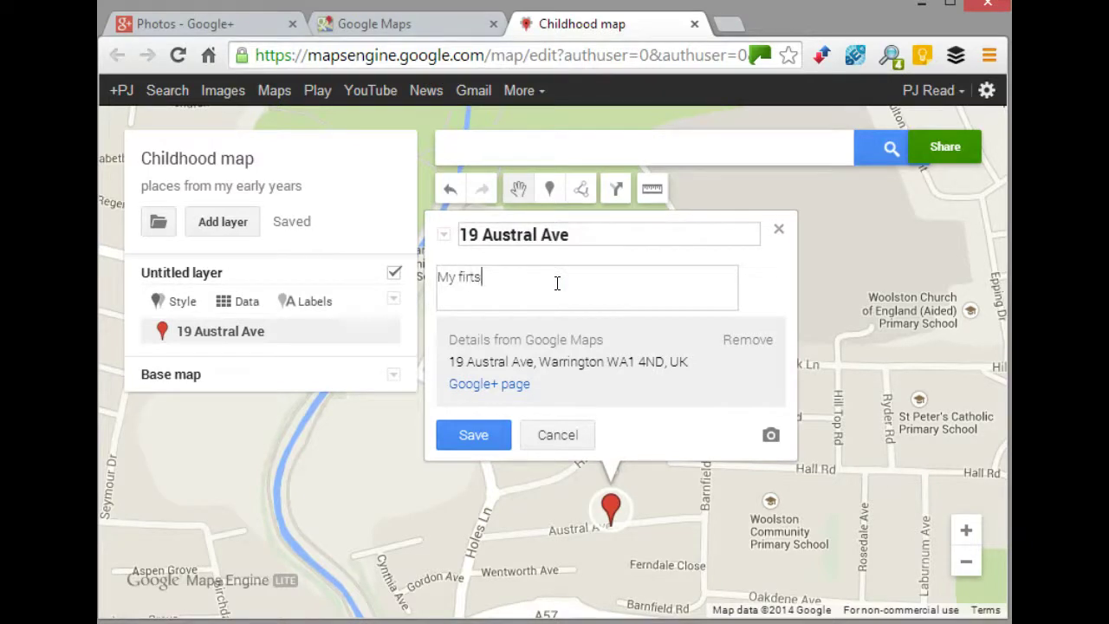
pyautogui.press('BackSpace')
pyautogui.press('BackSpace')
pyautogui.write('st child home that i can')
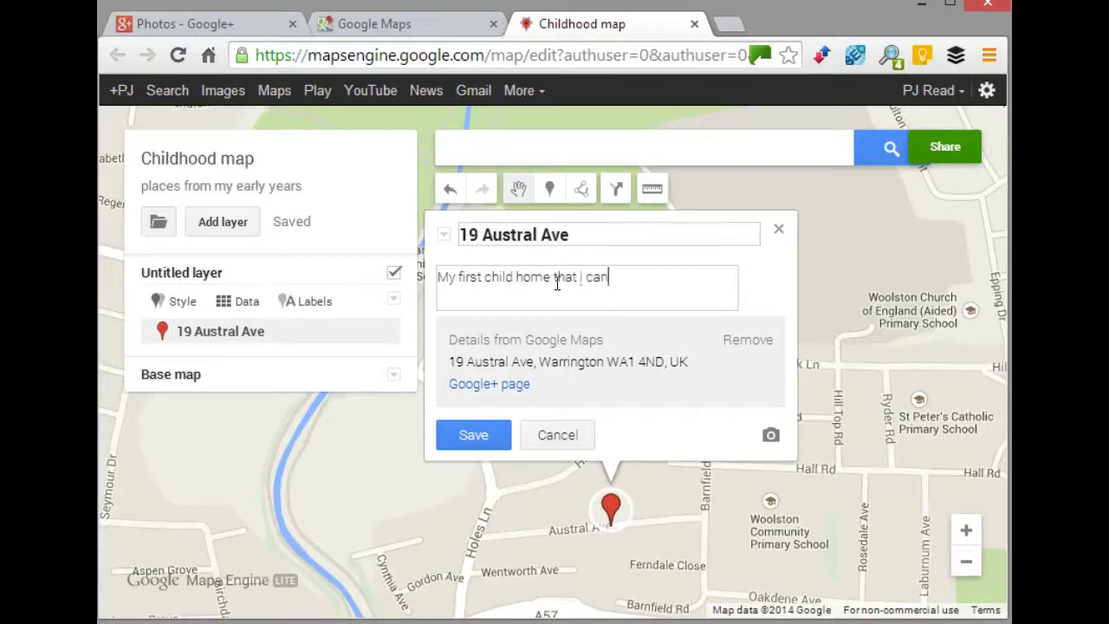
pyautogui.write(' remember')
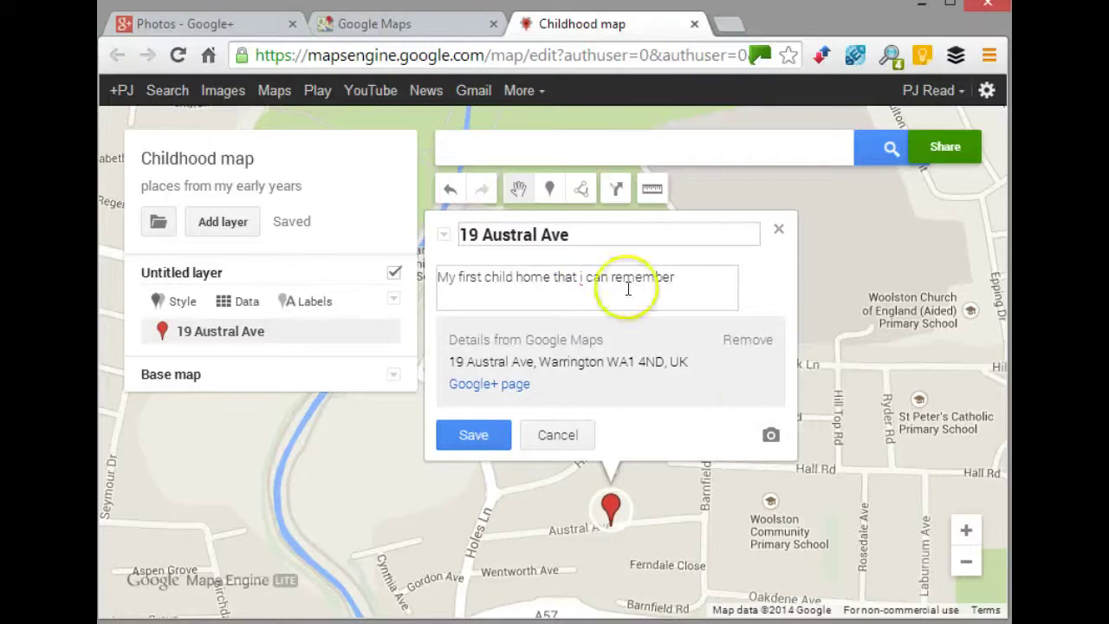
# - Choose to add the placemark's image by URL, then go to the Google+ Photos tab
pyautogui.click(770, 437)
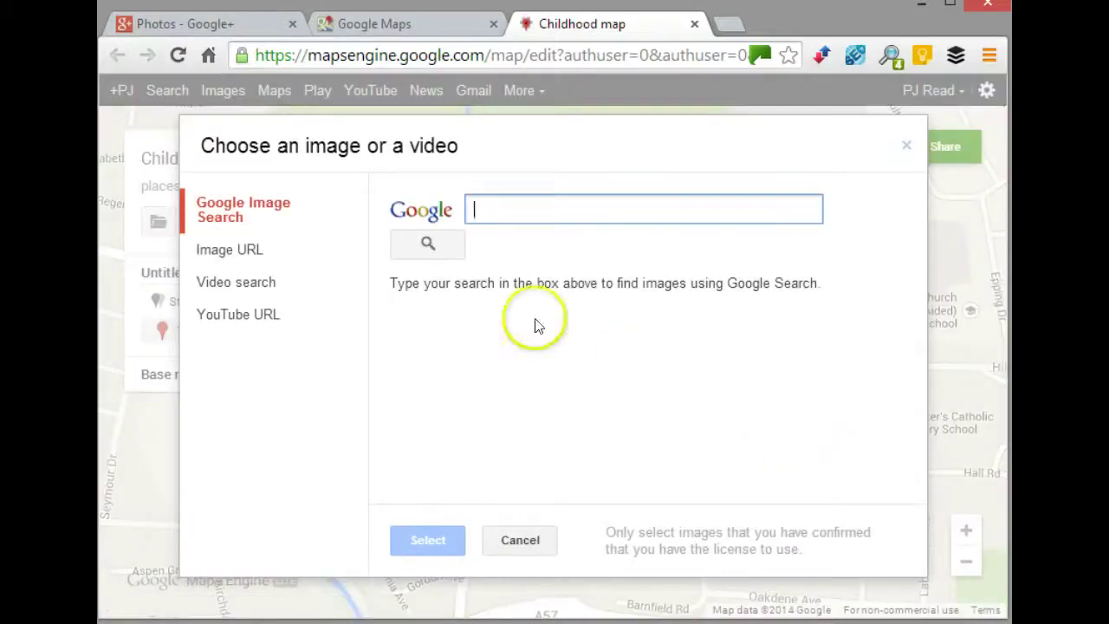
pyautogui.click(254, 252)
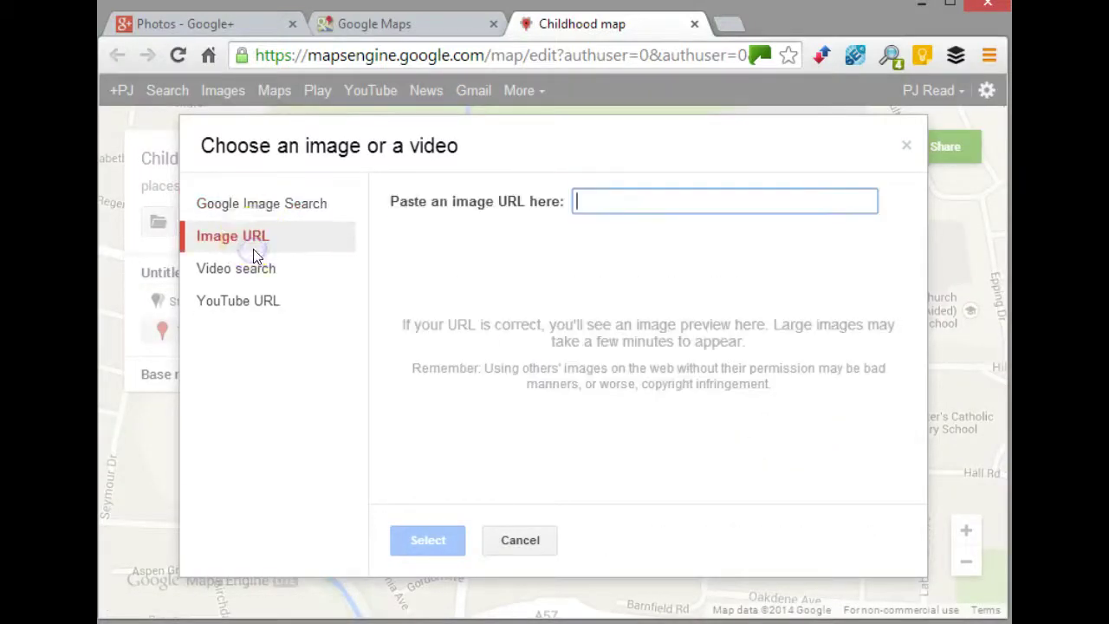
pyautogui.click(212, 27)
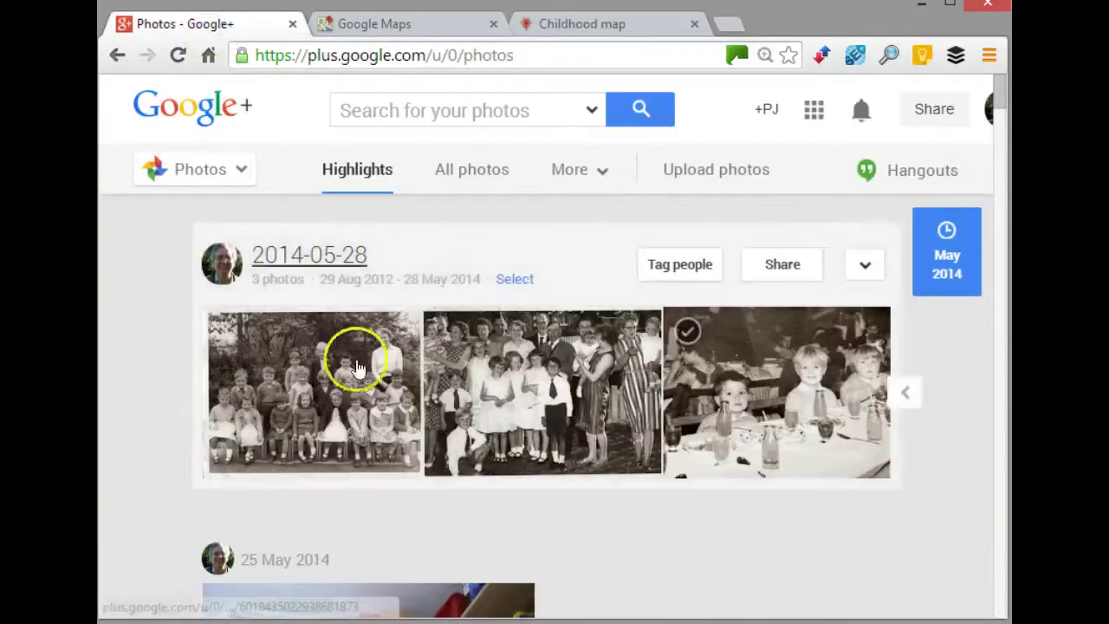
# - Copy the middle family photo's image URL from Google+ Photos and return to the map's image address field
pyautogui.click(577, 394)
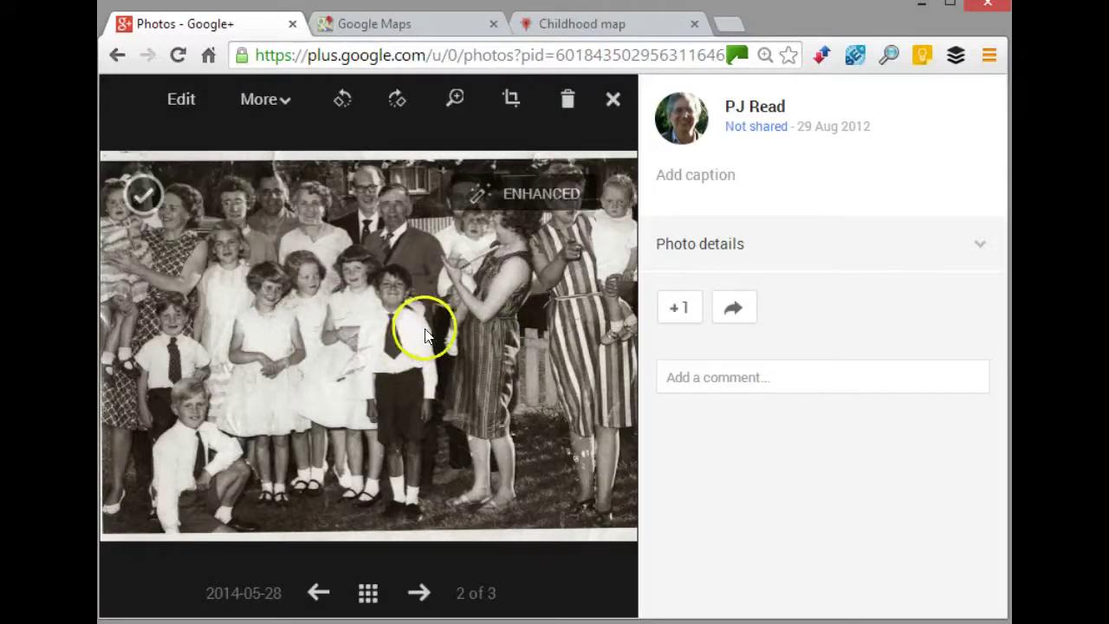
pyautogui.click(608, 103)
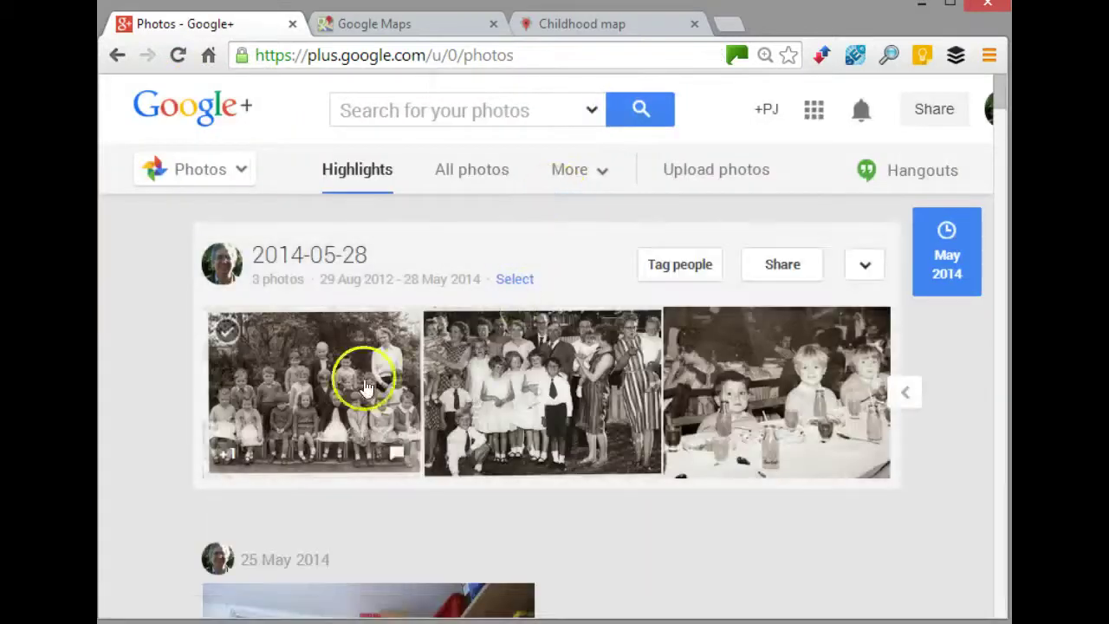
pyautogui.rightClick(539, 364)
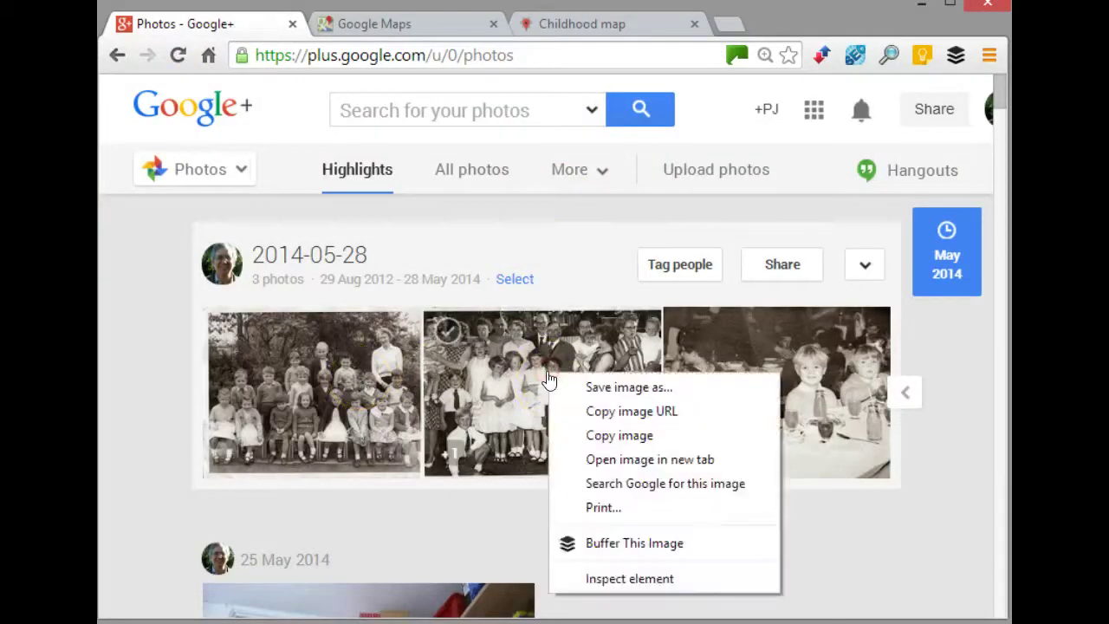
pyautogui.click(591, 413)
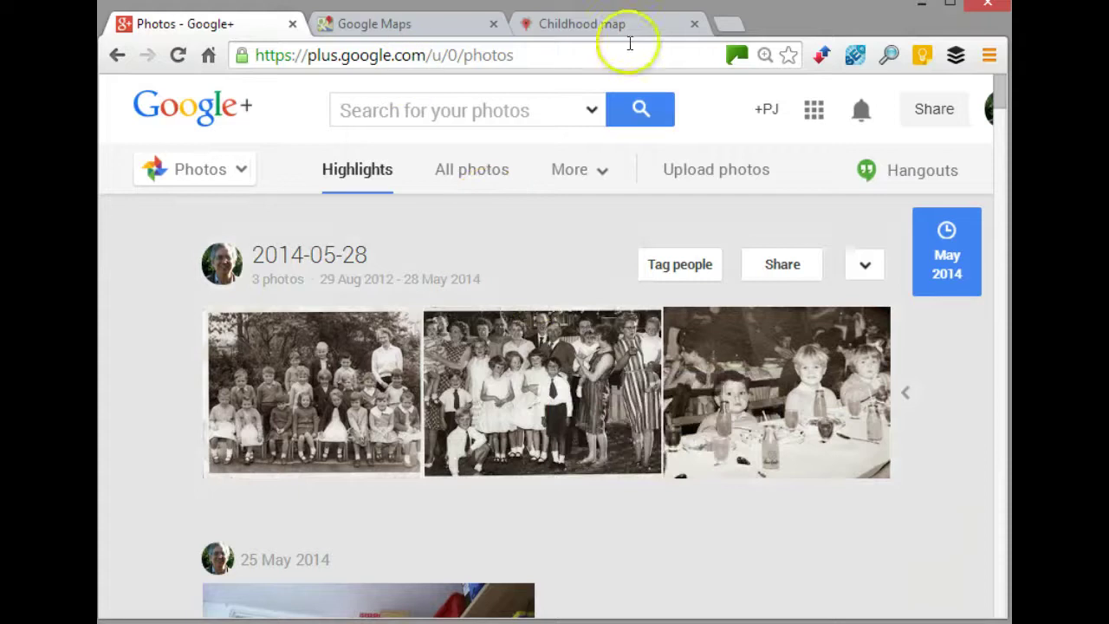
pyautogui.click(612, 22)
pyautogui.click(614, 198)
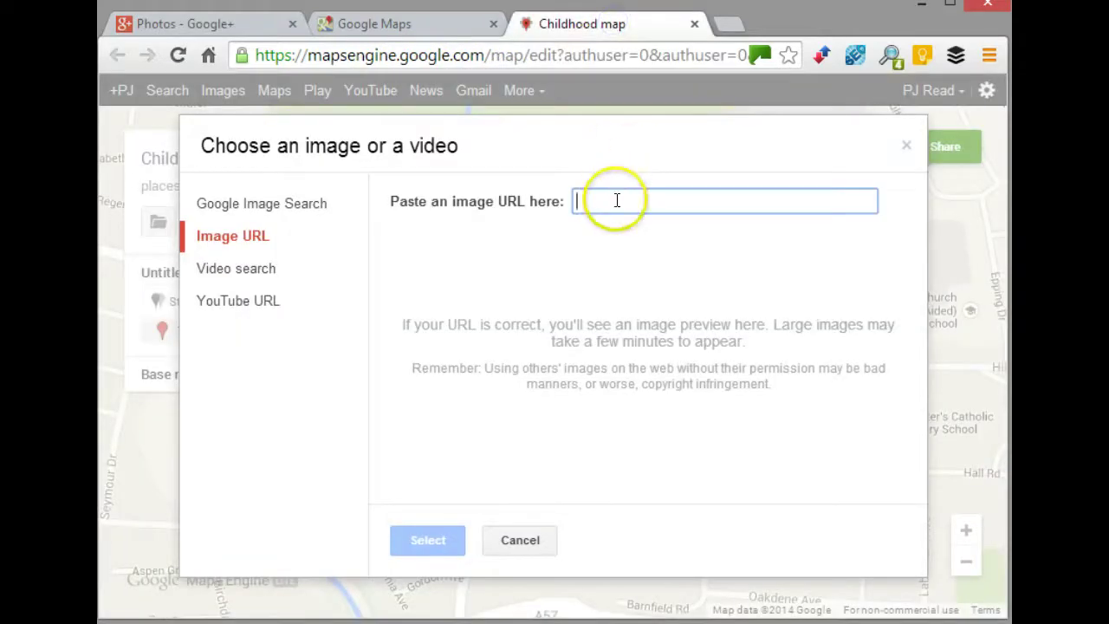
pyautogui.hotkey('ctrl', 'v')
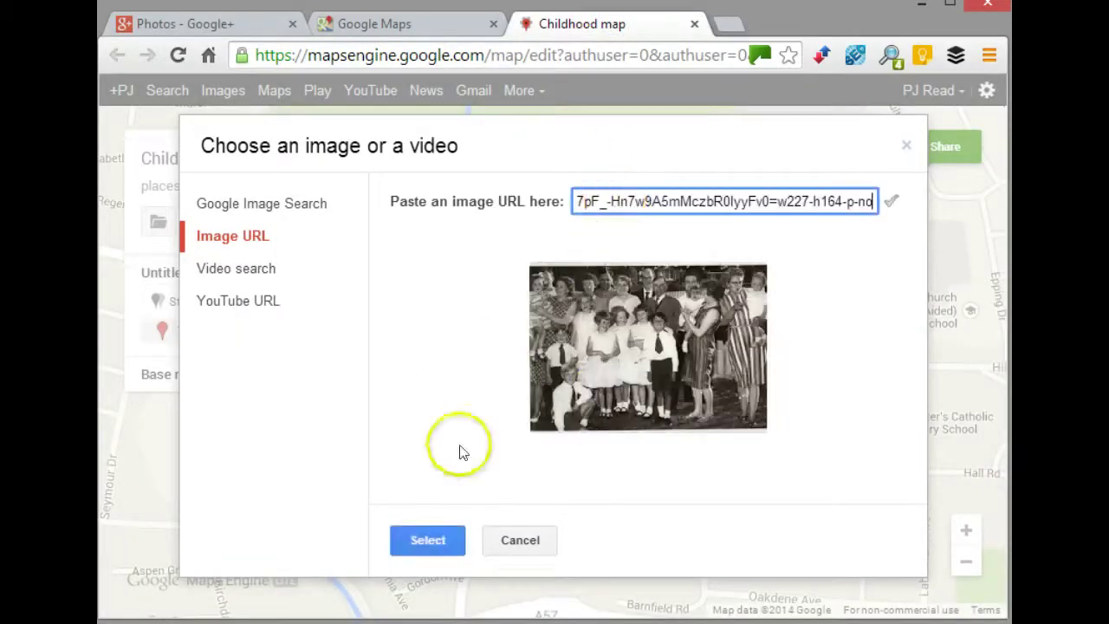
pyautogui.click(421, 550)
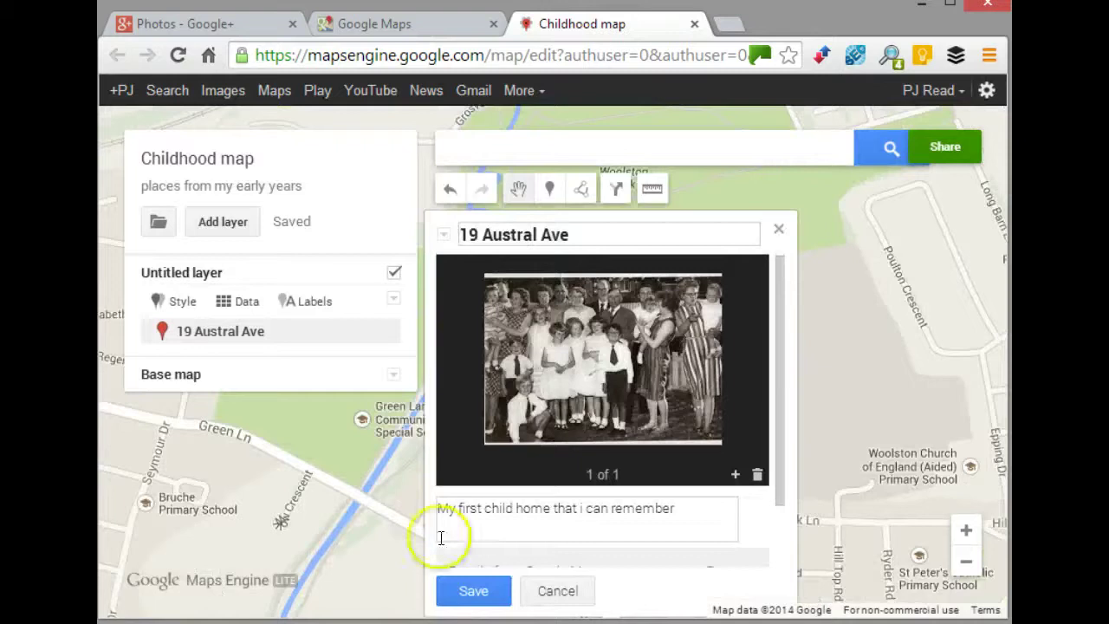
pyautogui.click(689, 513)
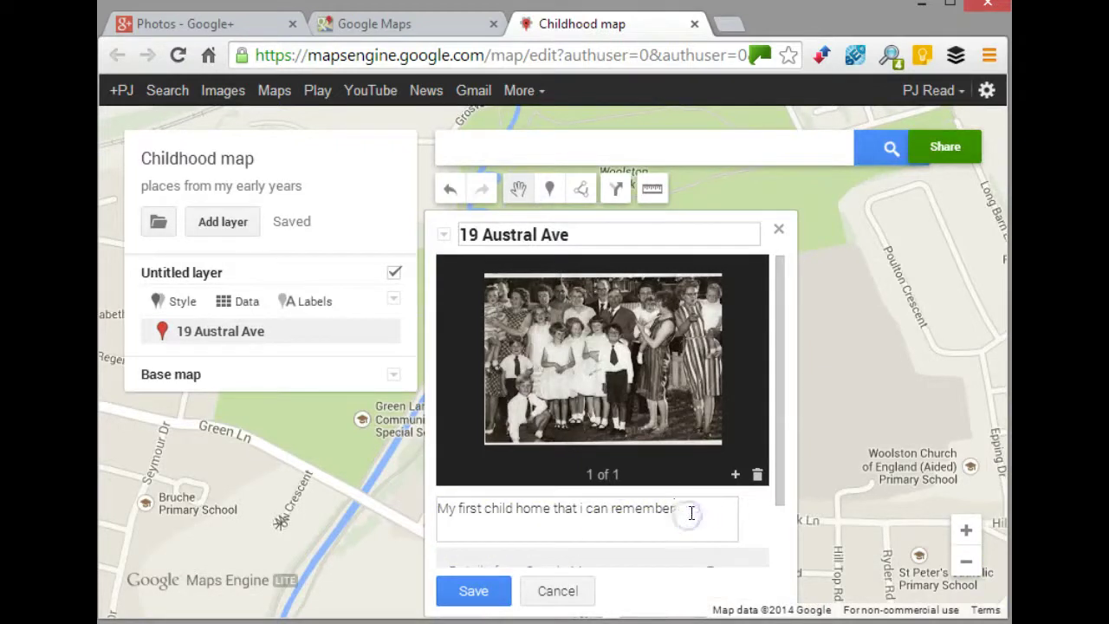
pyautogui.hotkey('ctrl', 'Return')
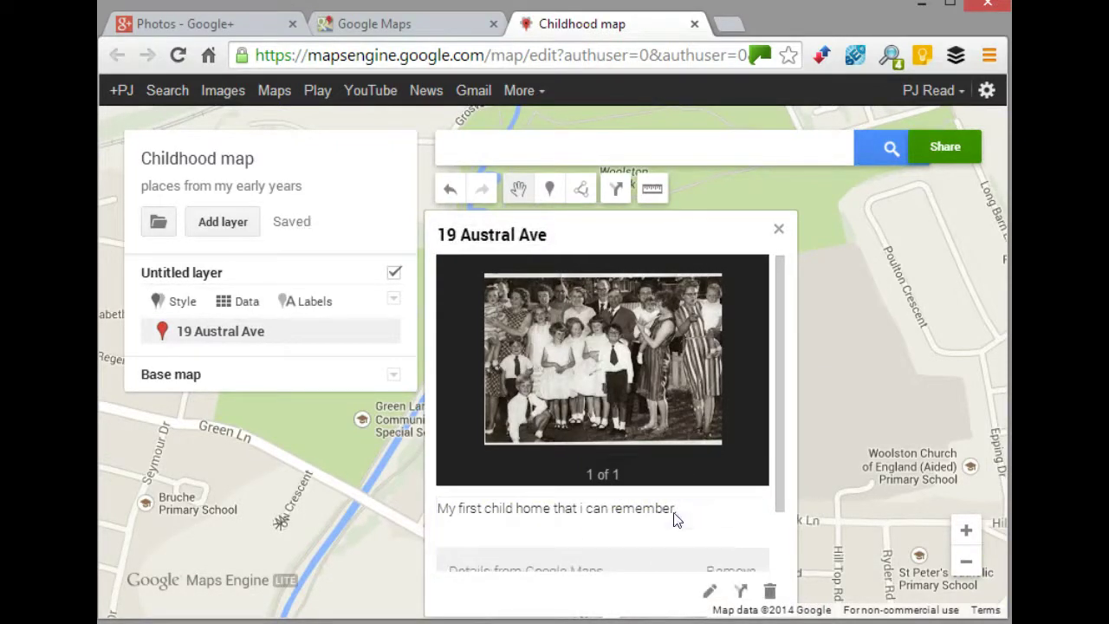
pyautogui.click(688, 518)
pyautogui.moveTo(685, 512); pyautogui.dragTo(612, 511)
# - Add 'This is a family gathering in early 1960's' to the description, save, and close the card
pyautogui.click(709, 590)
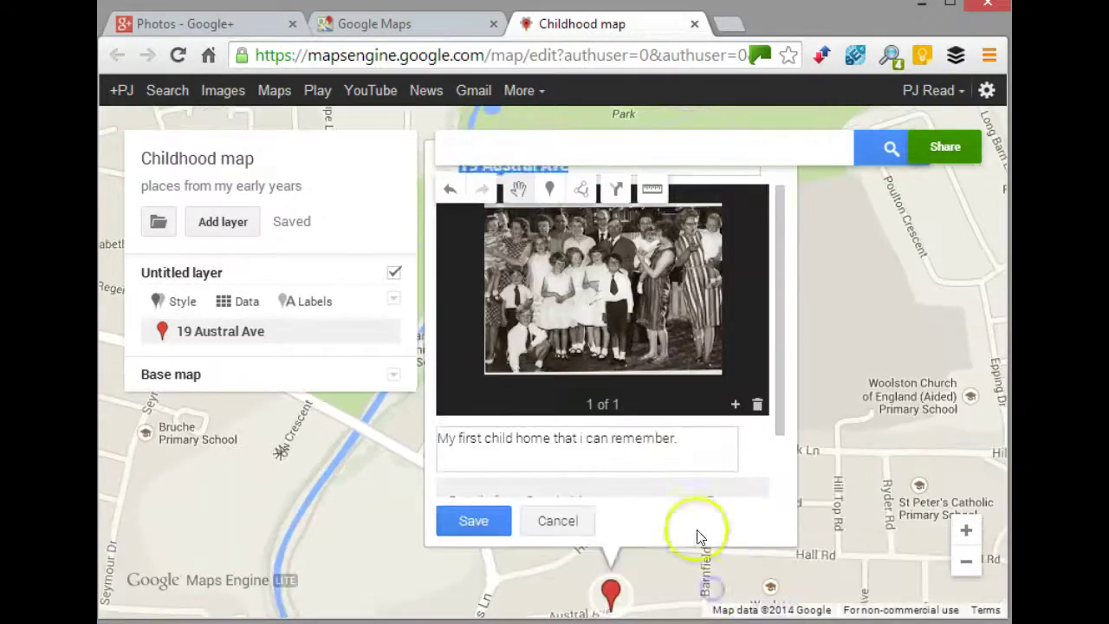
pyautogui.click(683, 441)
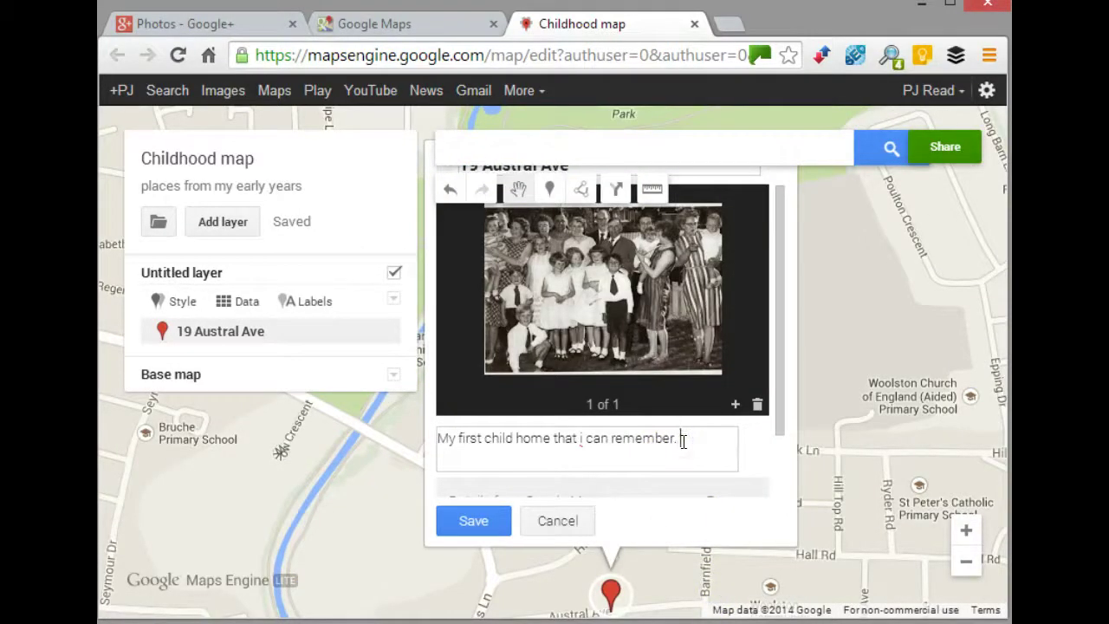
pyautogui.write('This is a family')
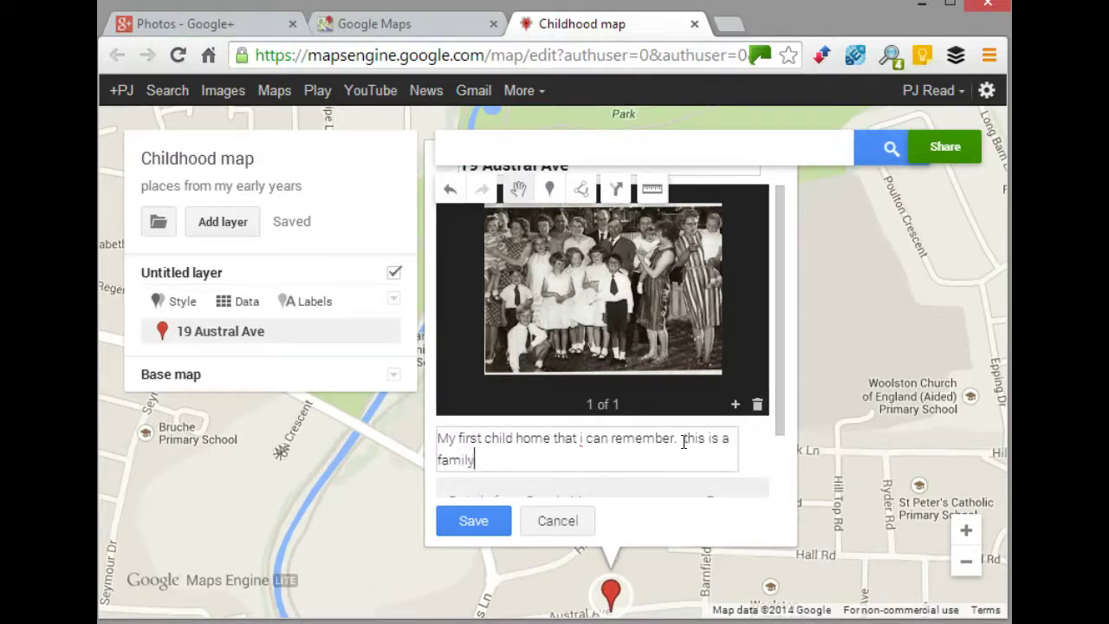
pyautogui.write(' gathering in ear')
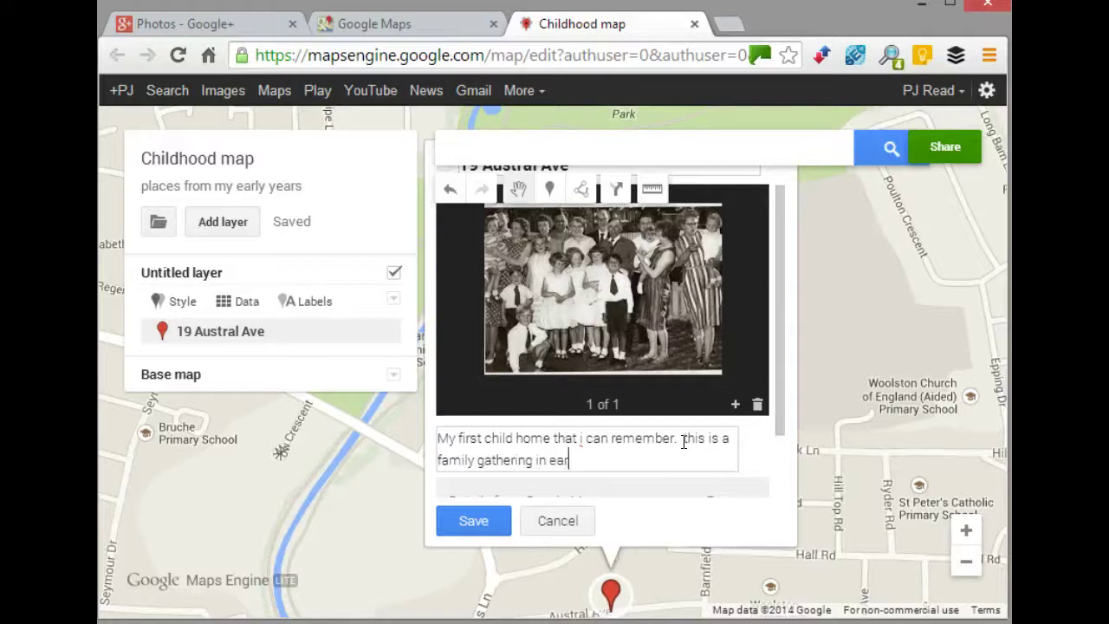
pyautogui.write('ly 1')
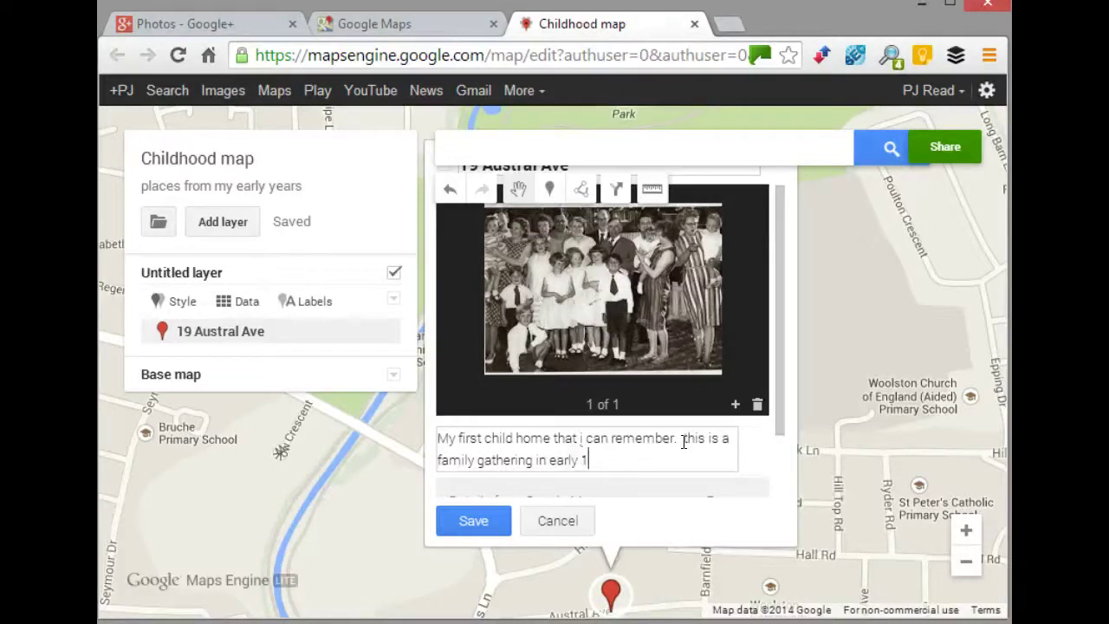
pyautogui.write("960's")
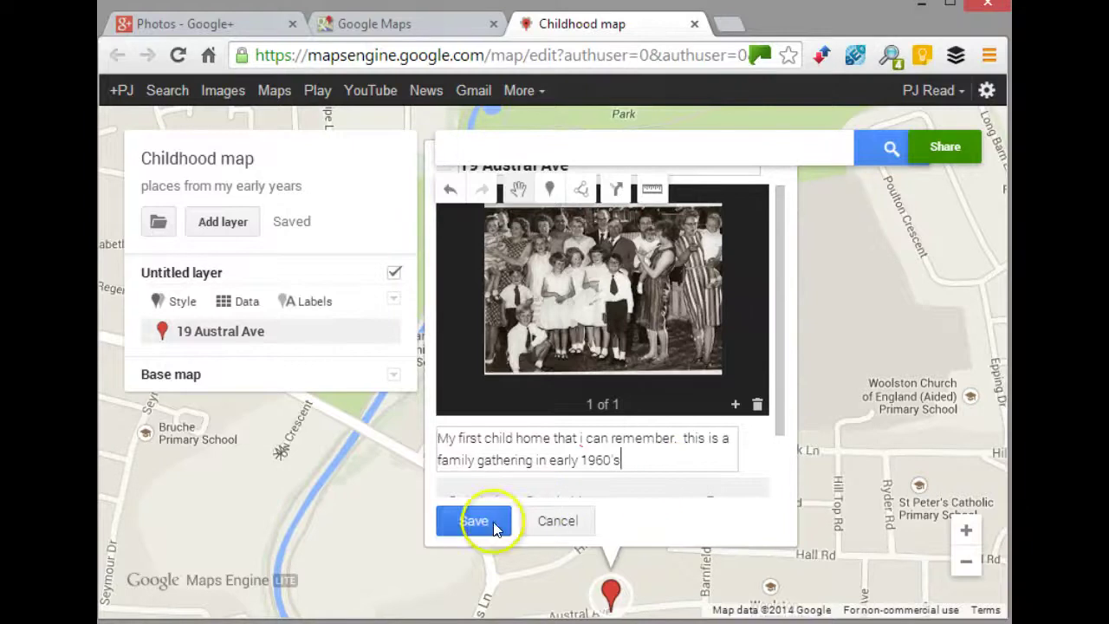
pyautogui.click(475, 521)
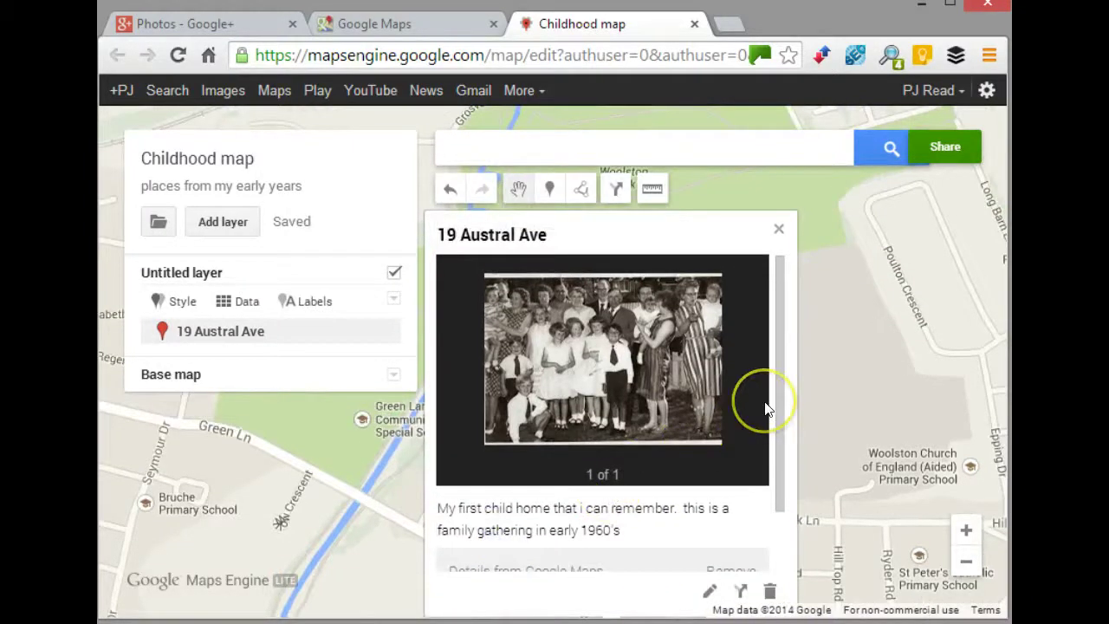
pyautogui.click(777, 229)
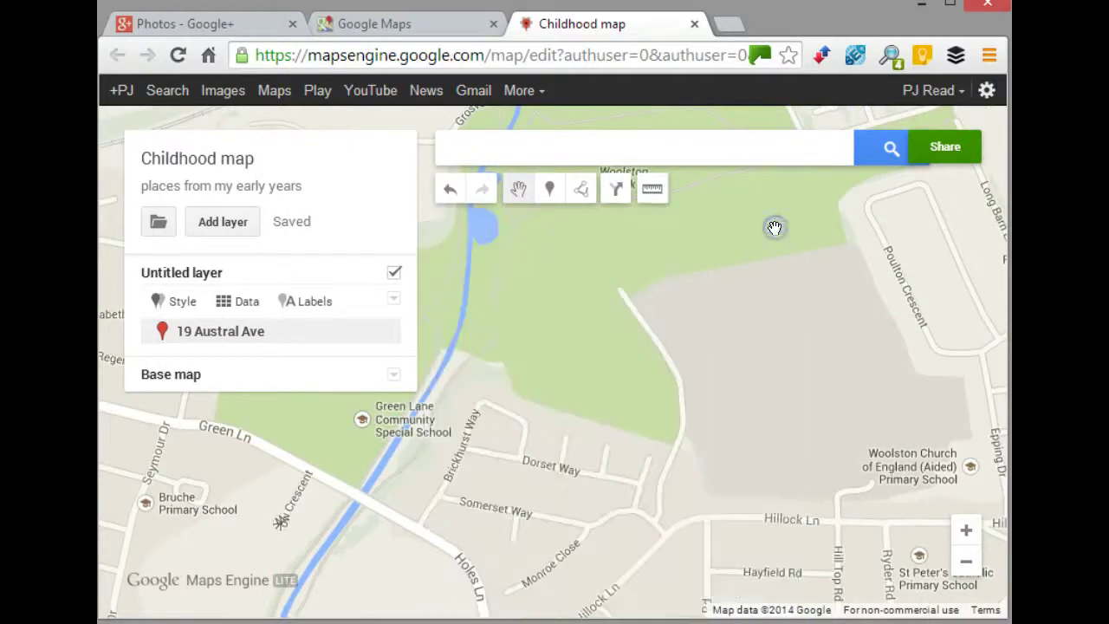
pyautogui.moveTo(633, 414); pyautogui.dragTo(726, 230)
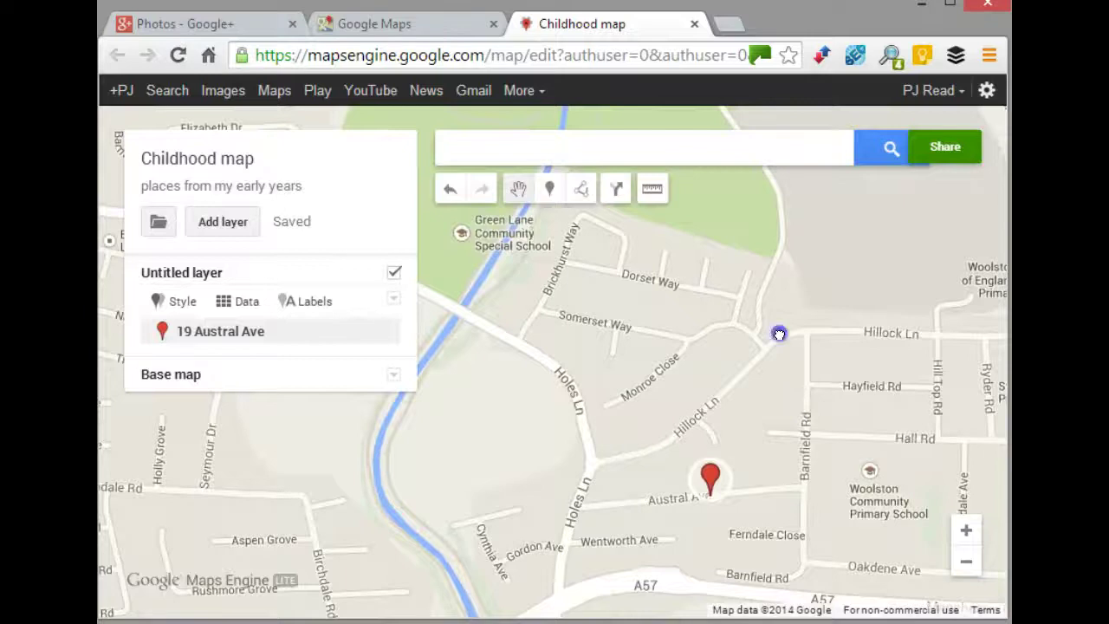
pyautogui.moveTo(777, 432); pyautogui.dragTo(716, 304)
pyautogui.click(647, 346)
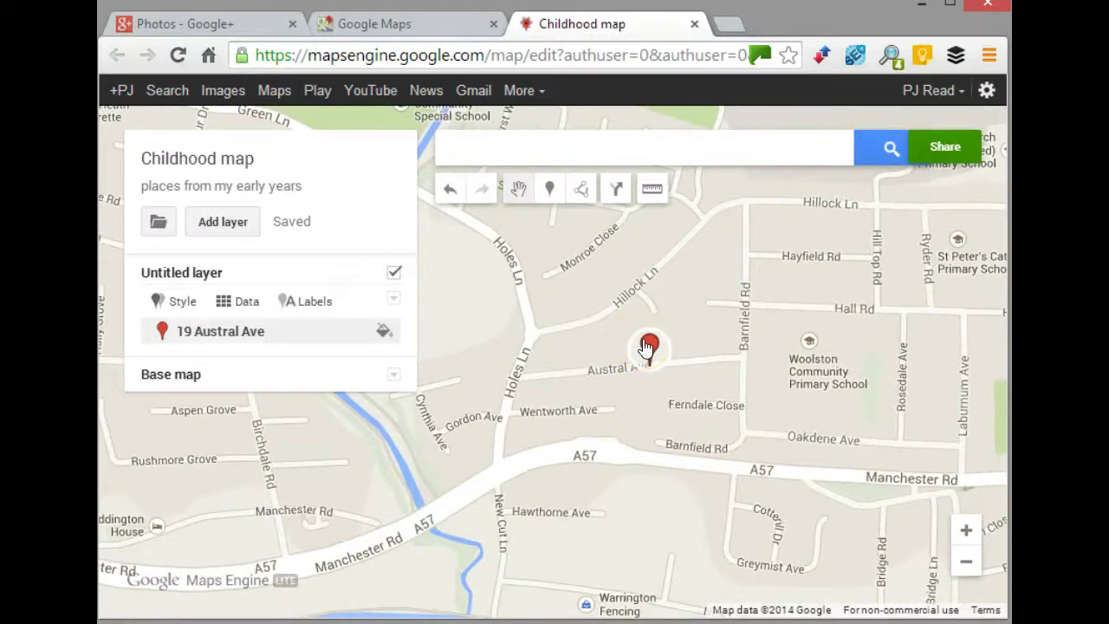
pyautogui.click(647, 347)
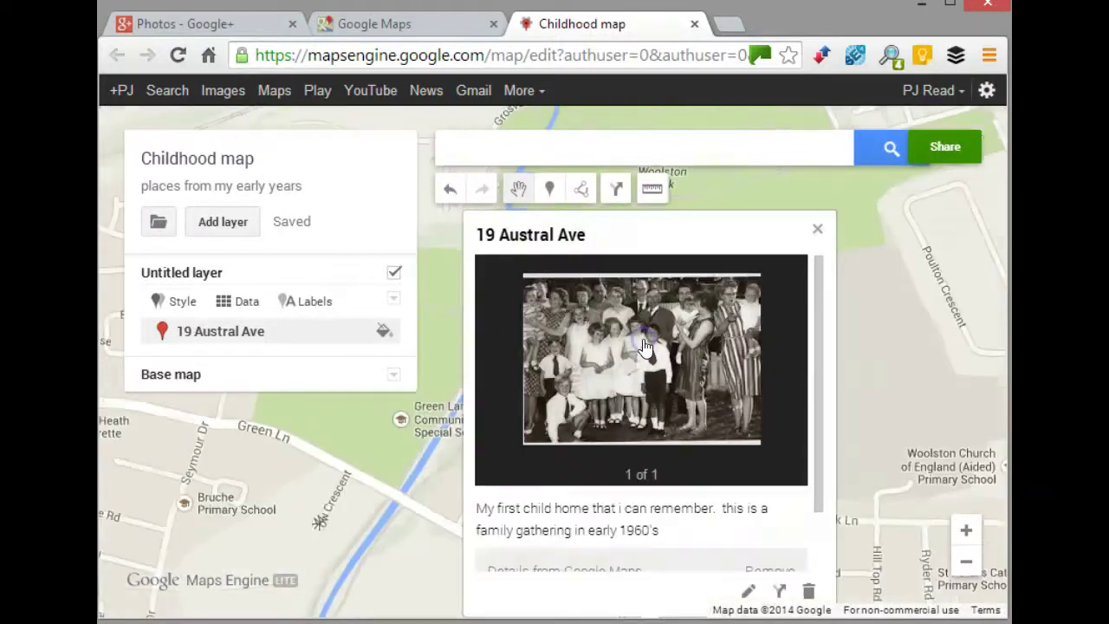
pyautogui.click(817, 228)
pyautogui.moveTo(733, 371); pyautogui.dragTo(668, 144)
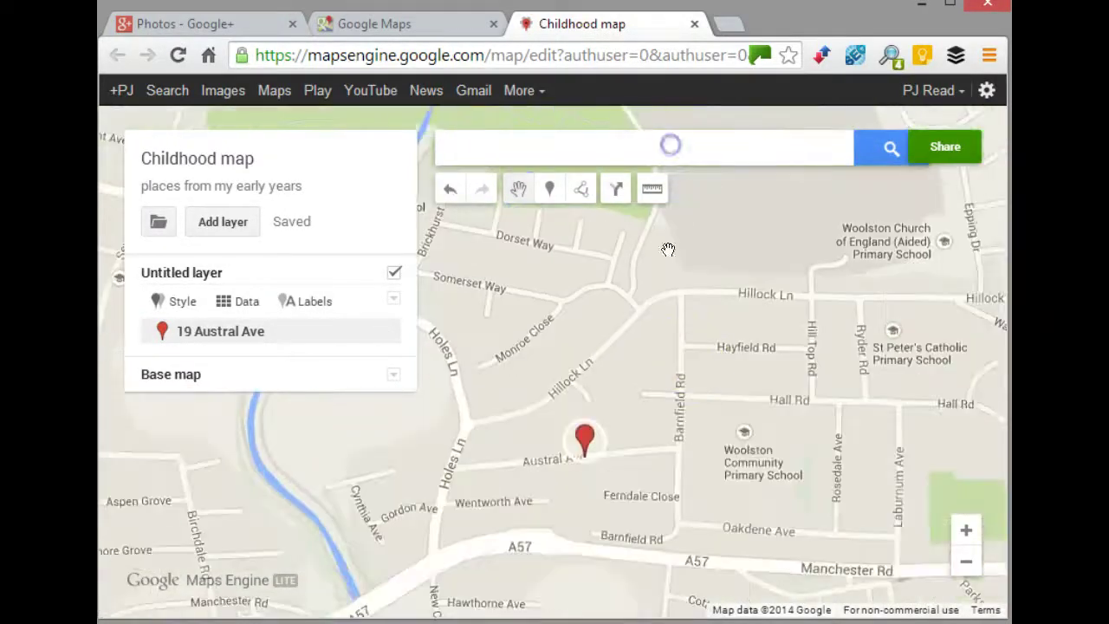
pyautogui.moveTo(693, 370); pyautogui.dragTo(663, 305)
pyautogui.moveTo(633, 391); pyautogui.dragTo(621, 363)
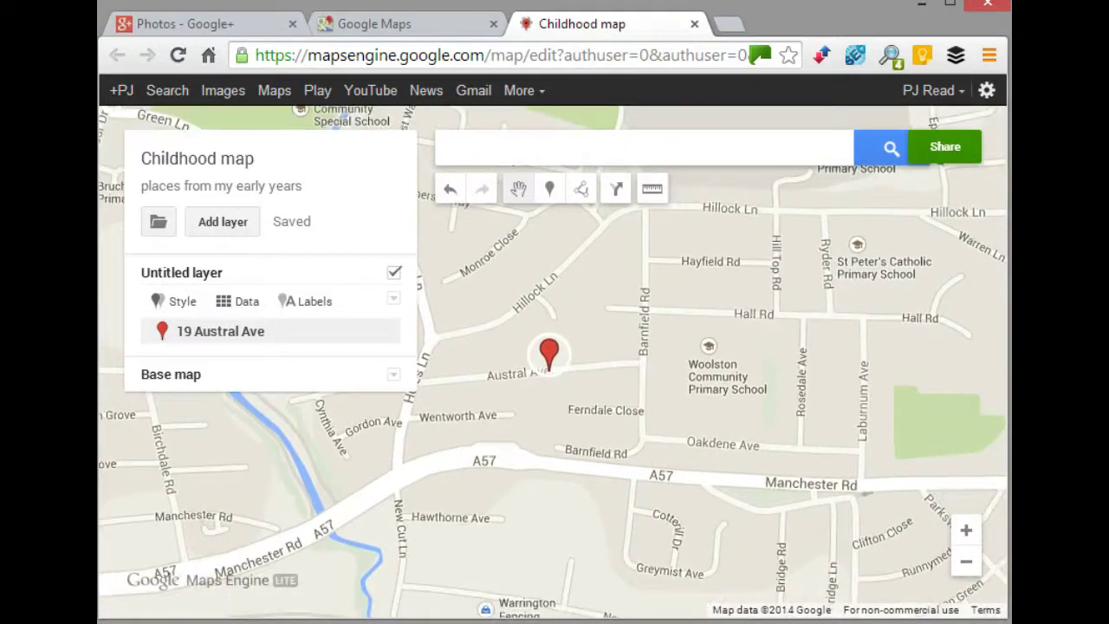
pyautogui.moveTo(547, 376); pyautogui.dragTo(638, 360)
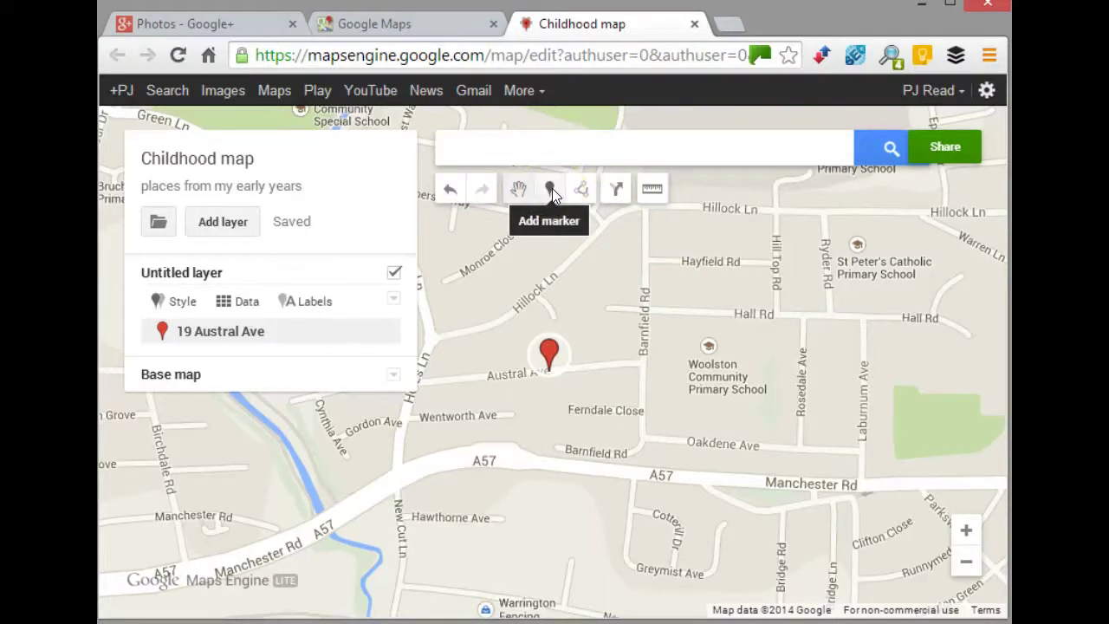
# - Drop a new marker on Hall Rd and title it 'Infants school entrance'
pyautogui.click(551, 188)
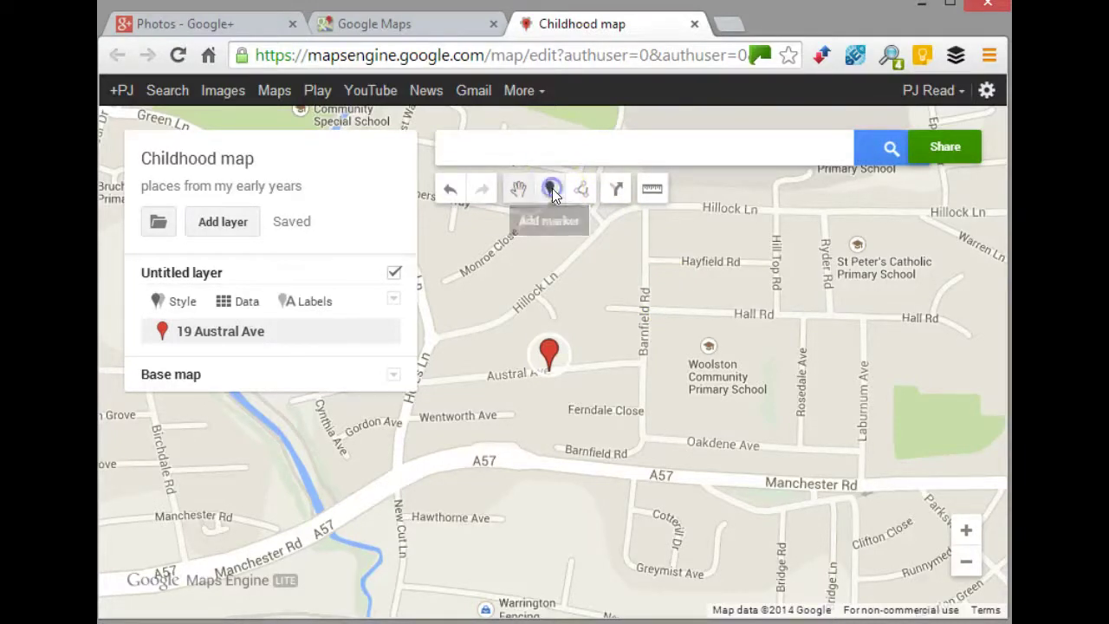
pyautogui.click(774, 319)
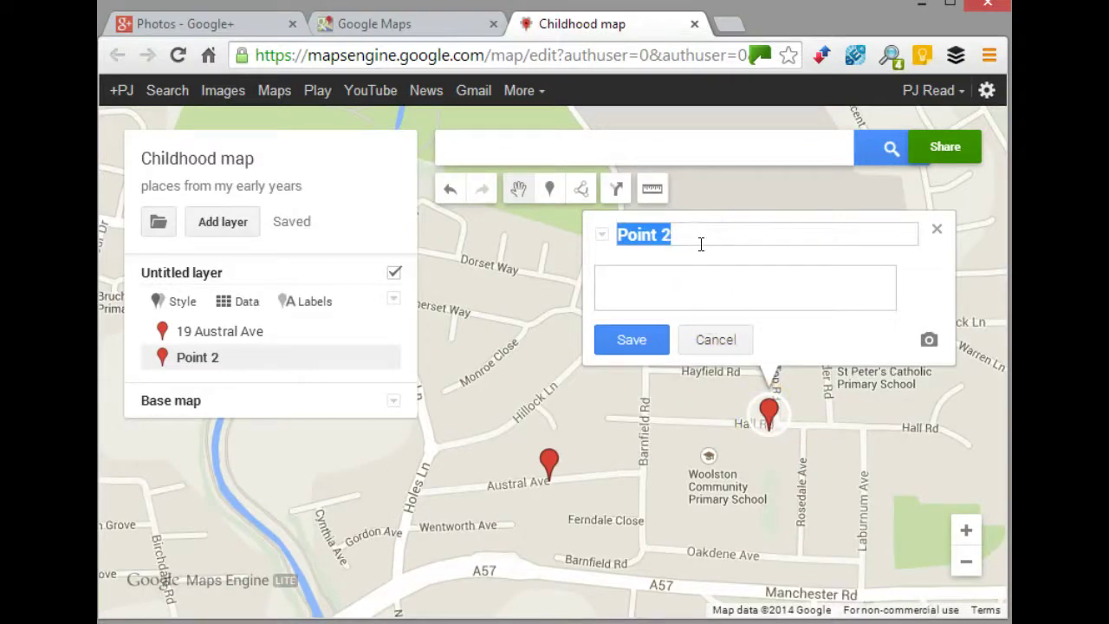
pyautogui.write('Infant')
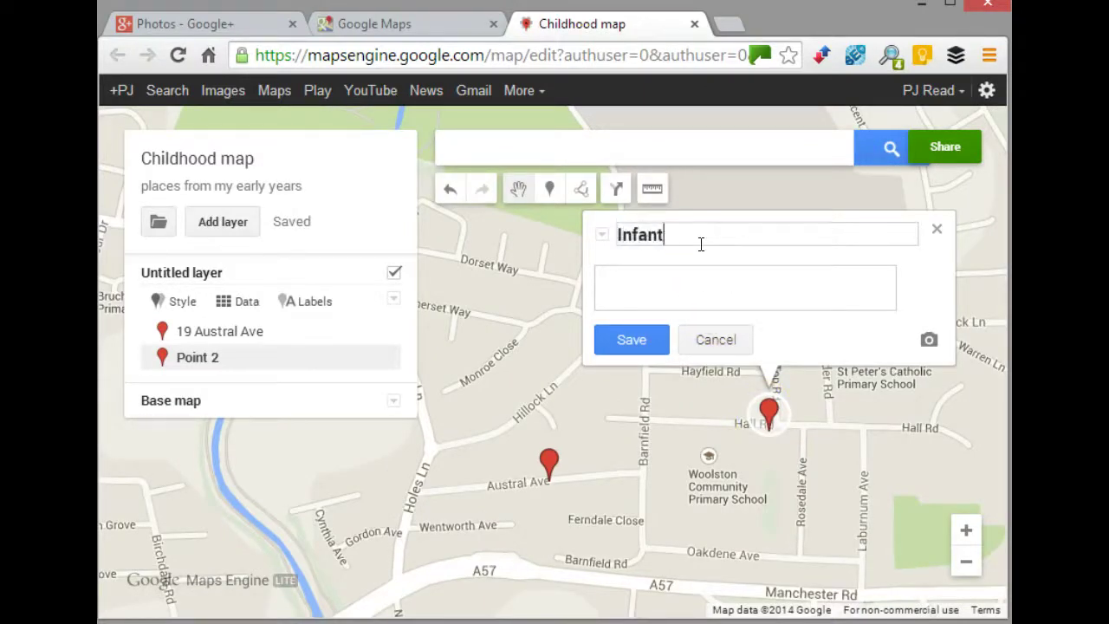
pyautogui.write('s schhol entrance')
pyautogui.click(696, 272)
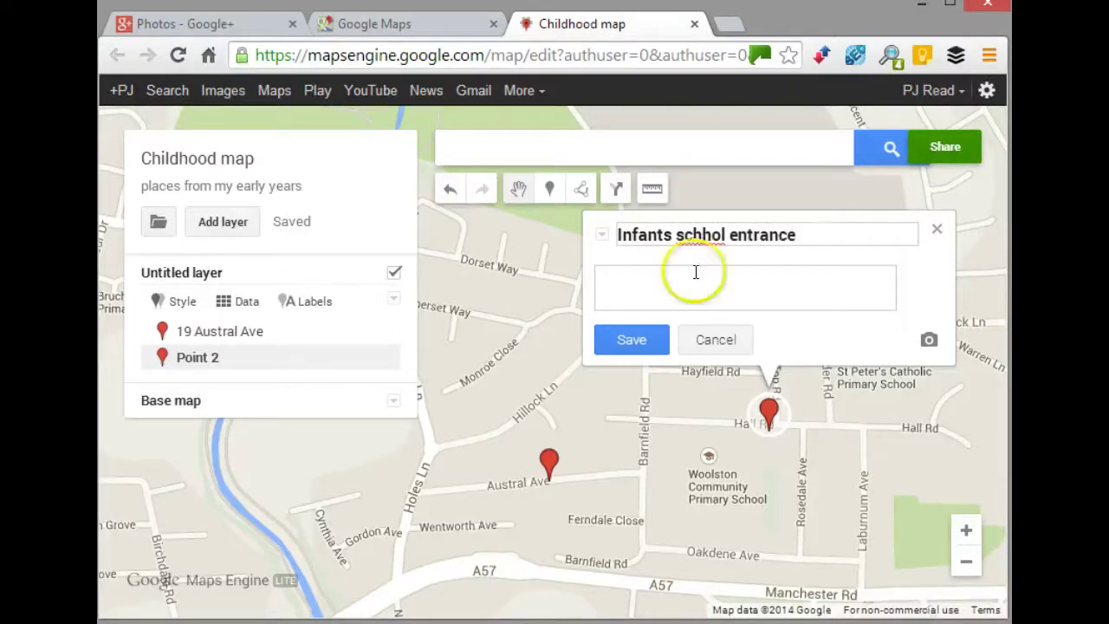
pyautogui.click(702, 233)
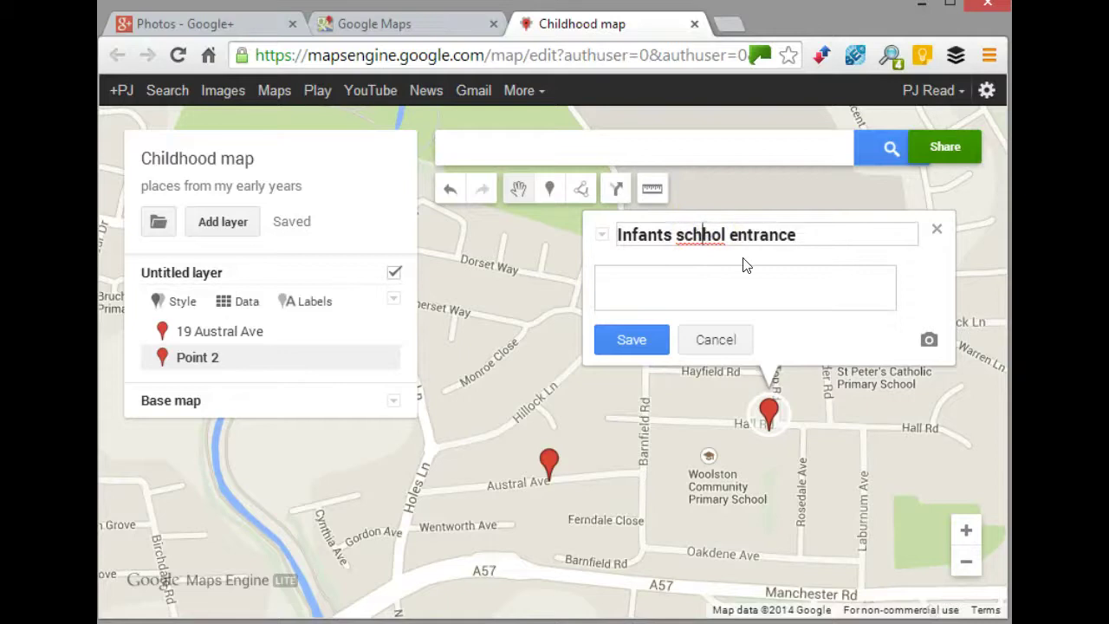
pyautogui.write('0')
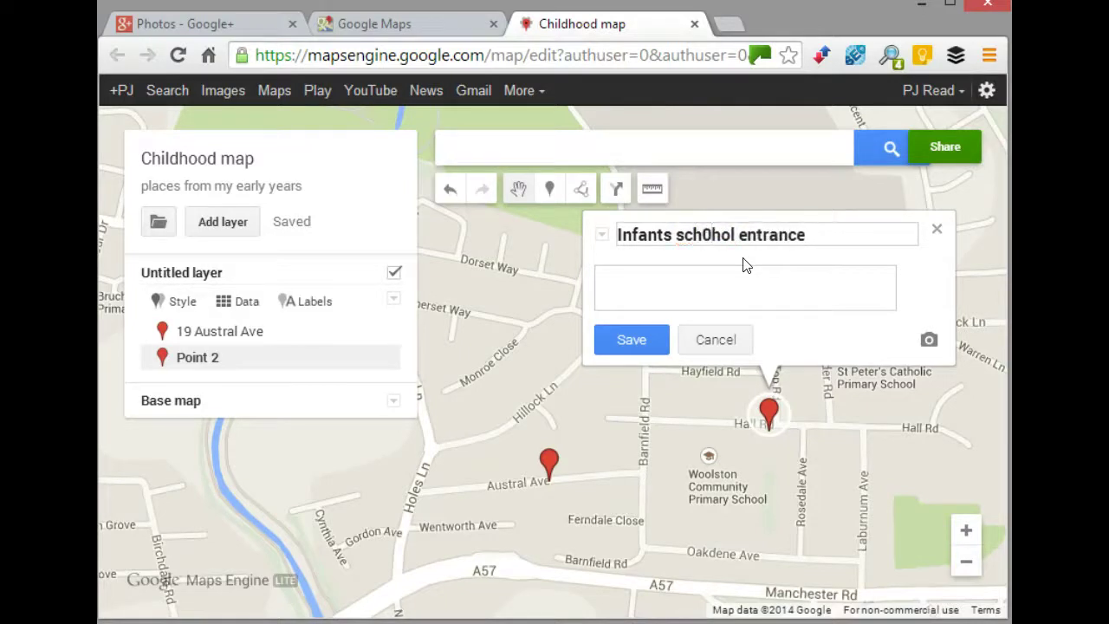
pyautogui.press('BackSpace')
pyautogui.write('o')
pyautogui.press('Delete')
# - Begin the description with the teacher's name and a note about starting there
pyautogui.click(744, 287)
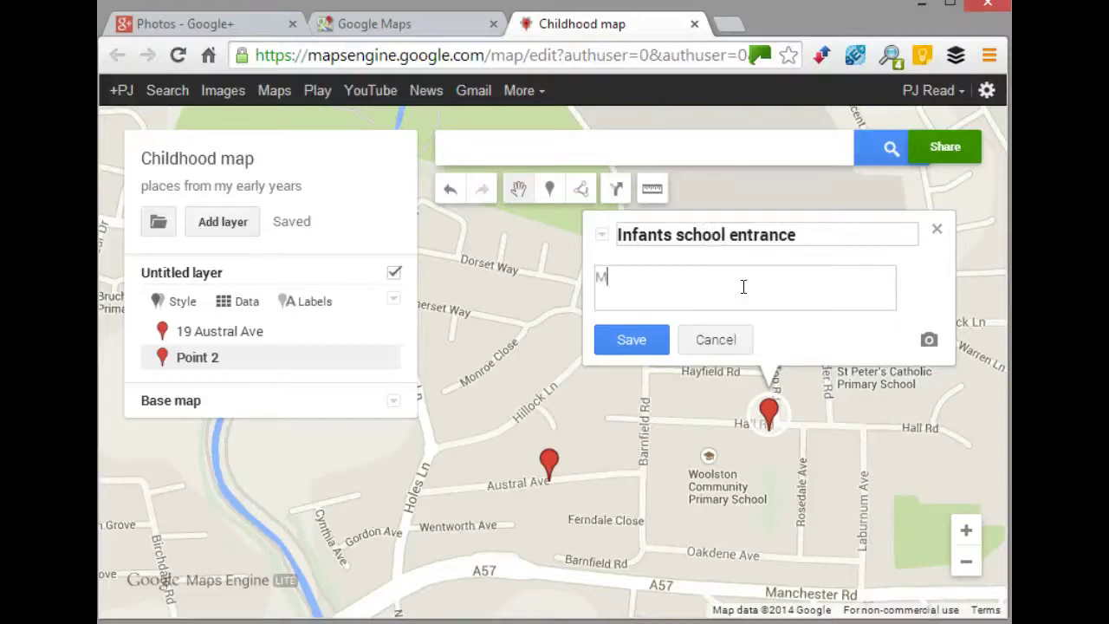
pyautogui.write('Mrst')
pyautogui.press('BackSpace')
pyautogui.write('Hurst')
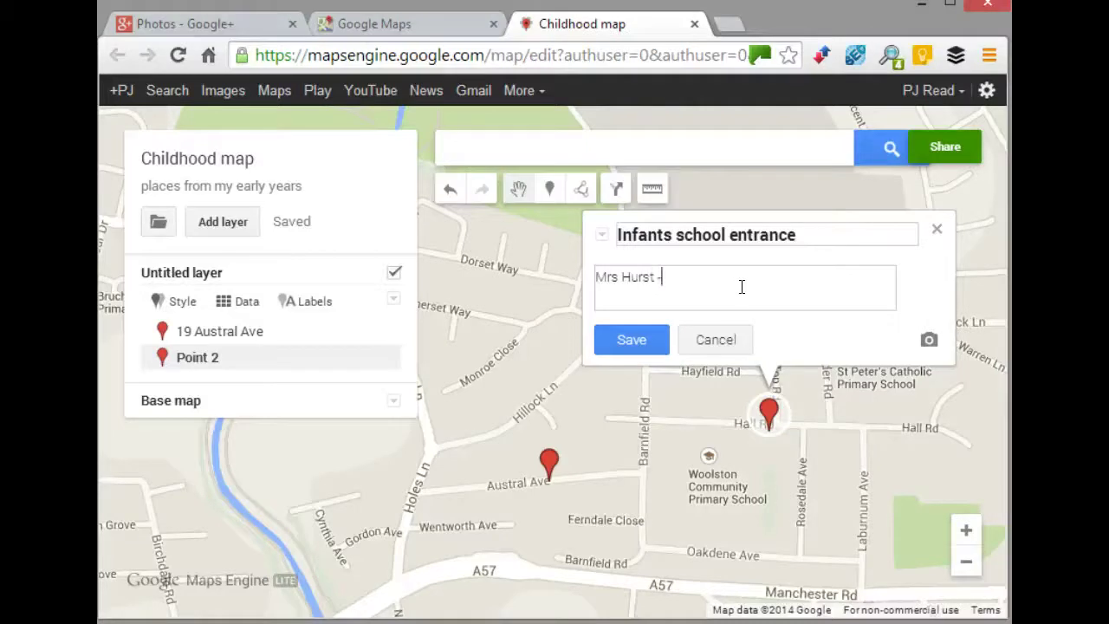
pyautogui.write(' - Started there in 1961')
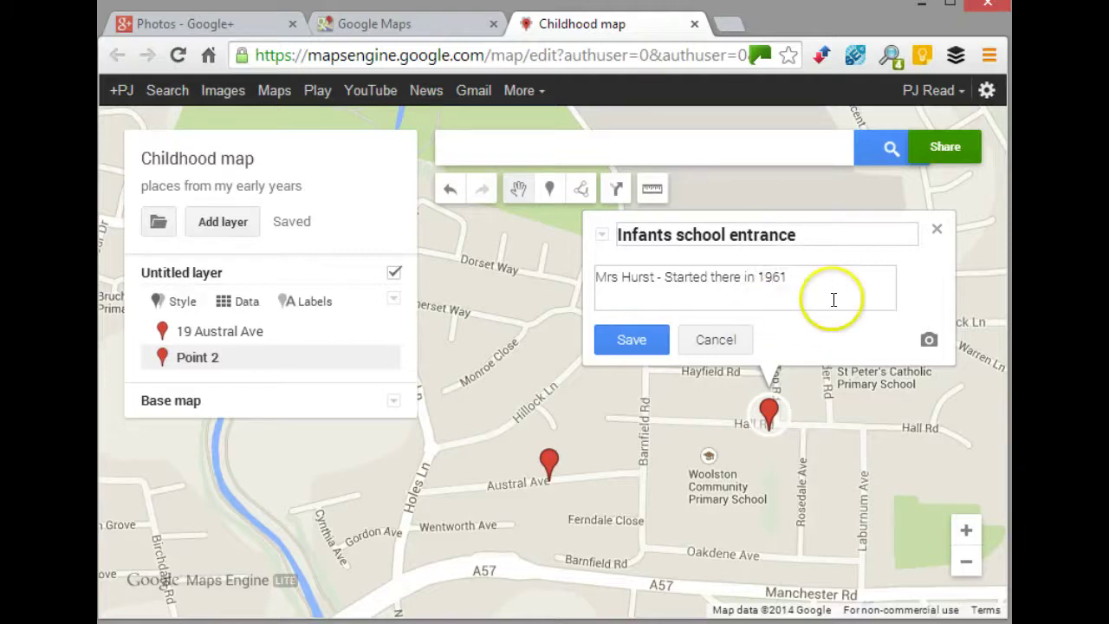
# - Copy the class photo's URL from Google+ Photos and attach it to the Infants school entrance placemark
pyautogui.click(927, 340)
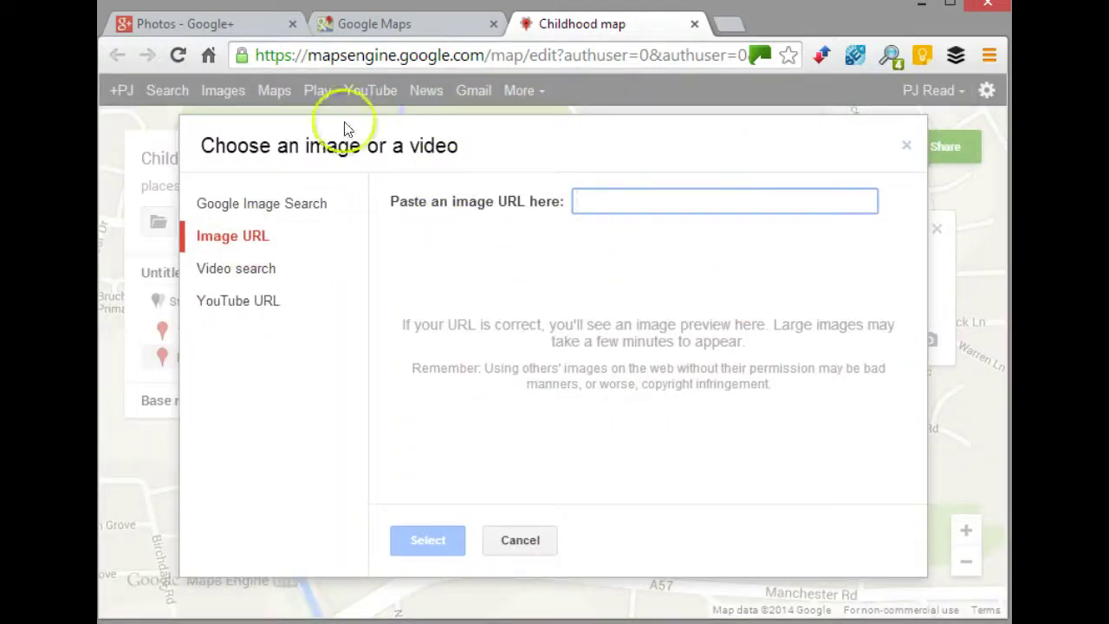
pyautogui.click(215, 26)
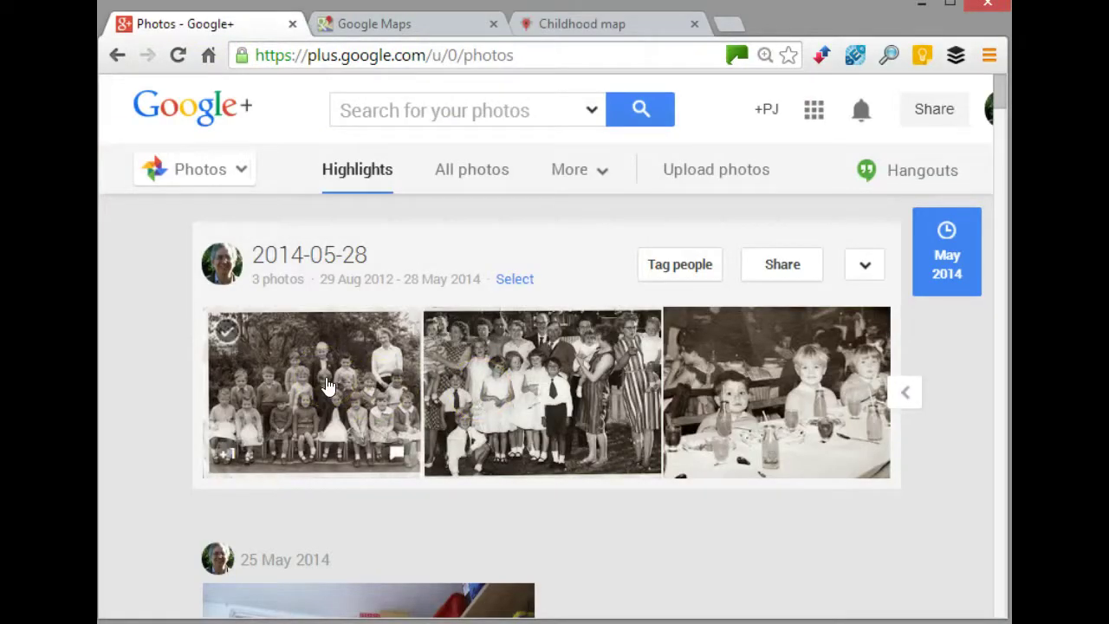
pyautogui.rightClick(328, 385)
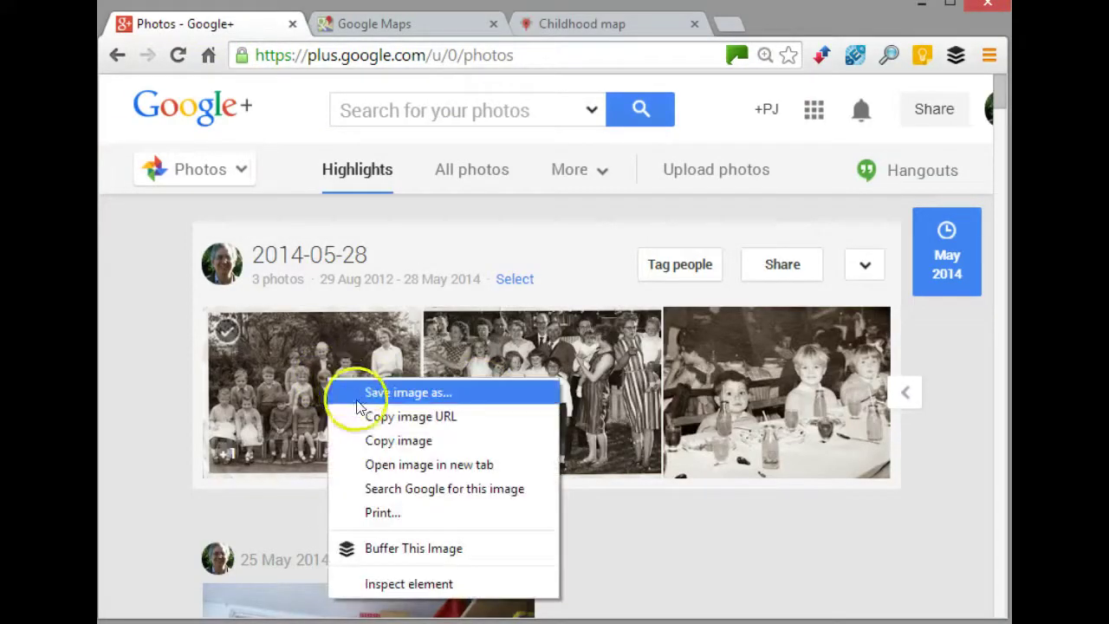
pyautogui.click(398, 417)
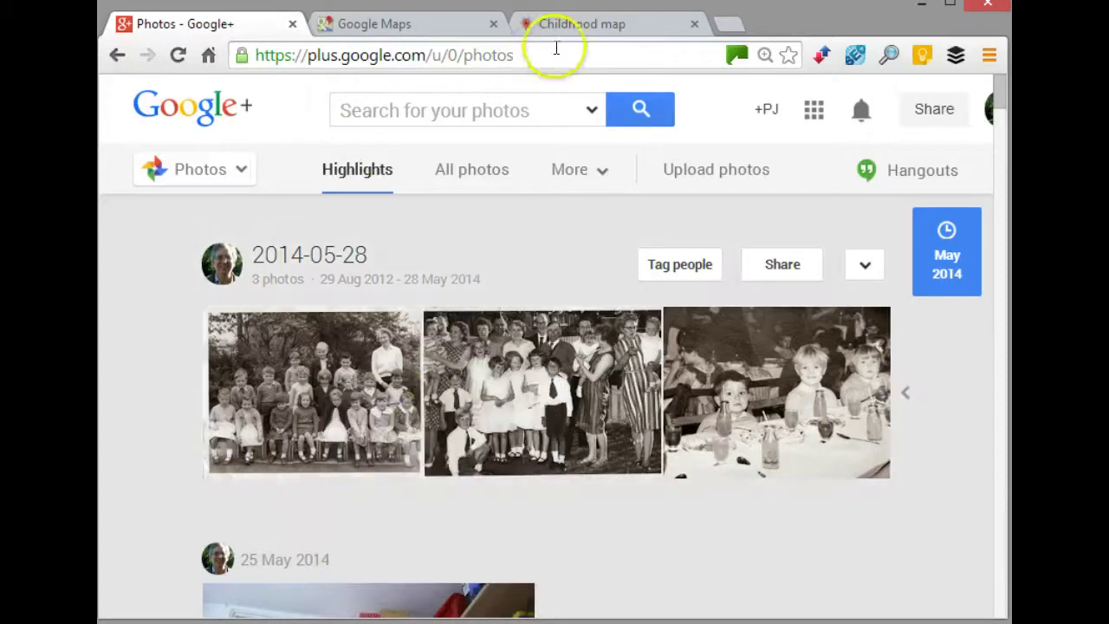
pyautogui.click(569, 32)
pyautogui.click(578, 205)
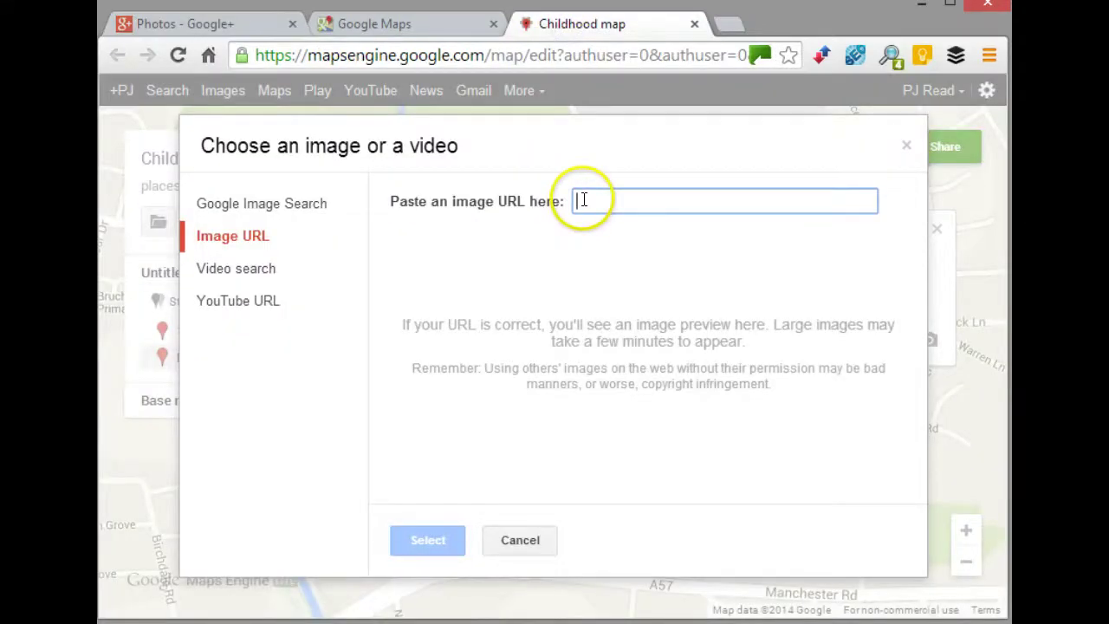
pyautogui.hotkey('ctrl', 'v')
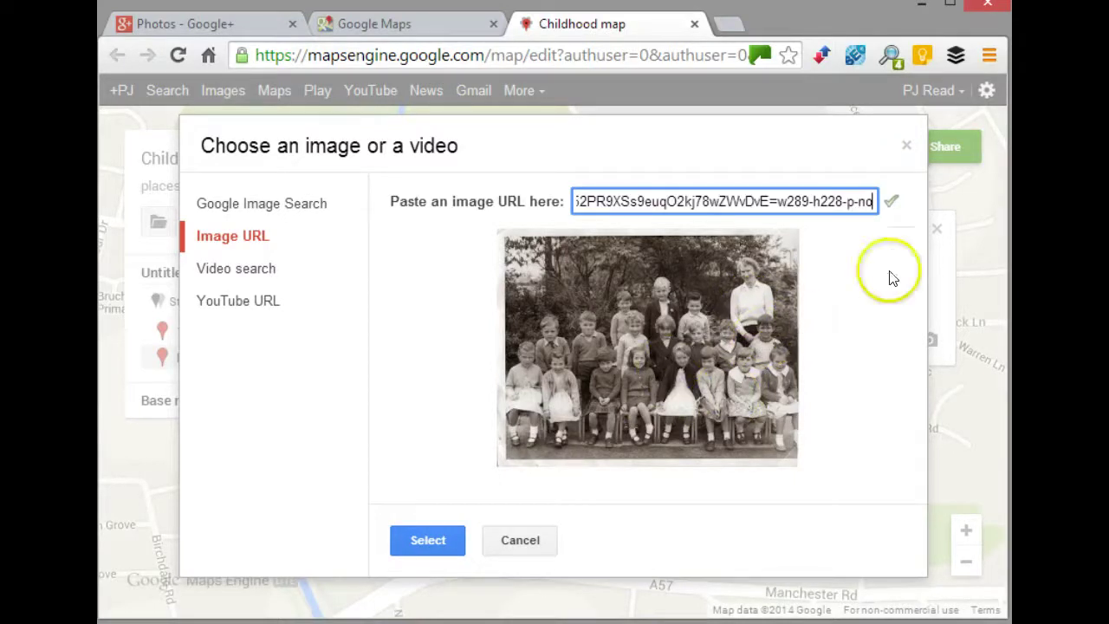
pyautogui.click(457, 530)
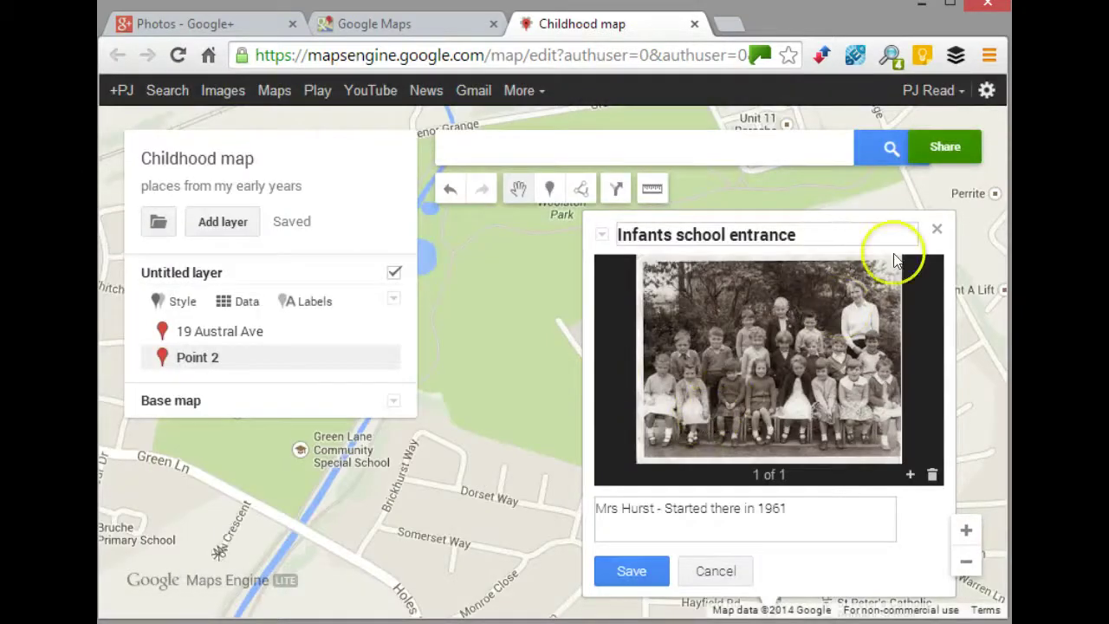
# - Close the school placemark's details and pan south to Manchester Rd and the A57
pyautogui.click(936, 234)
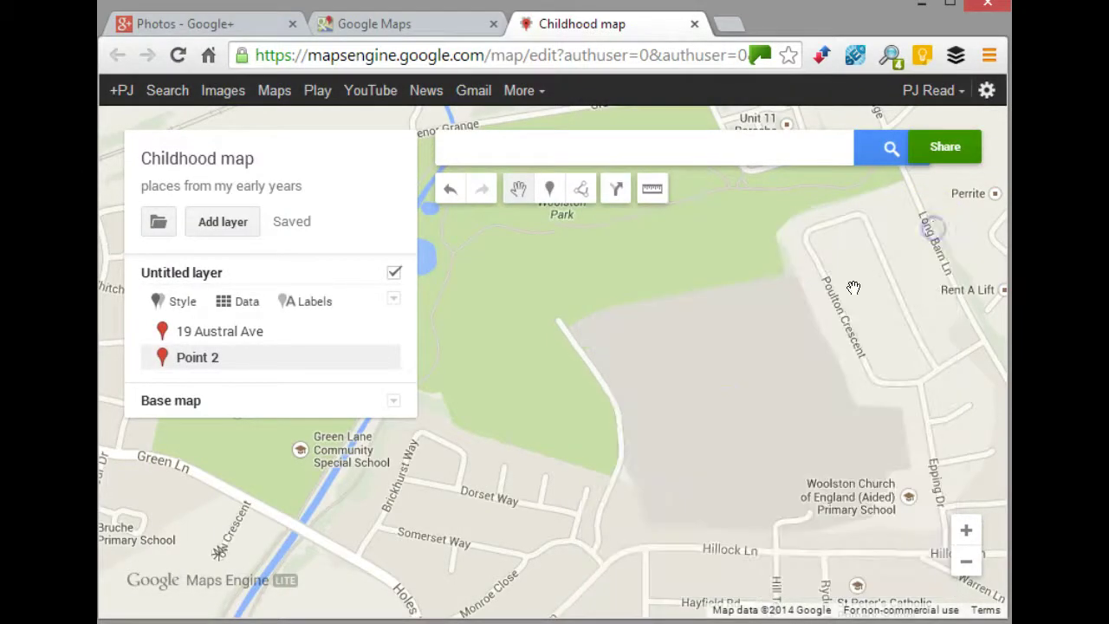
pyautogui.moveTo(727, 416); pyautogui.dragTo(756, 294)
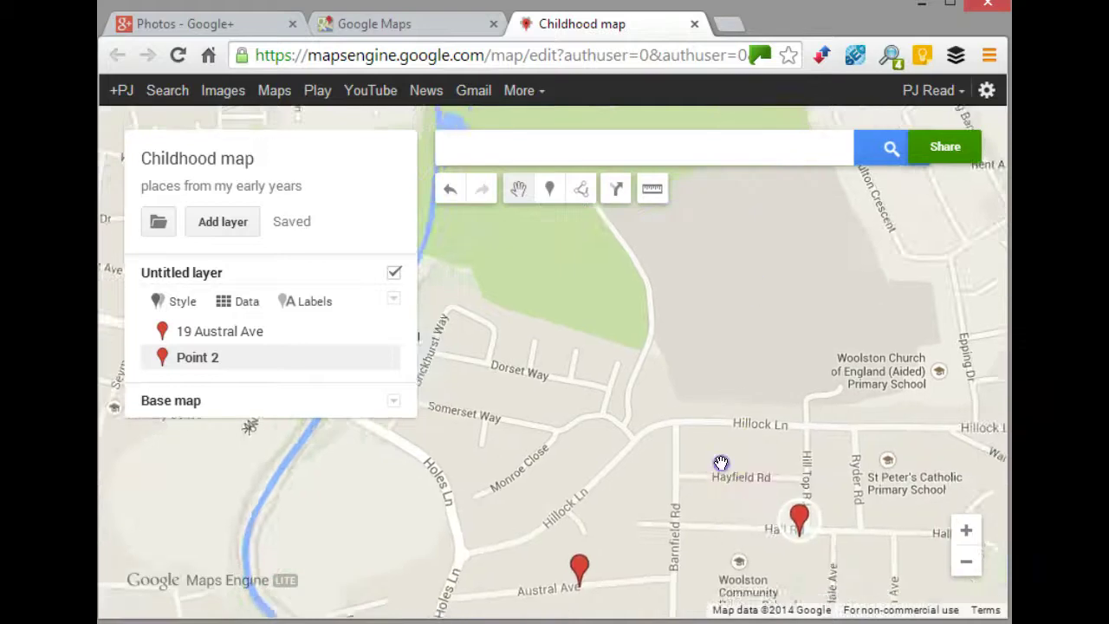
pyautogui.moveTo(718, 460); pyautogui.dragTo(765, 307)
pyautogui.moveTo(762, 445); pyautogui.dragTo(615, 294)
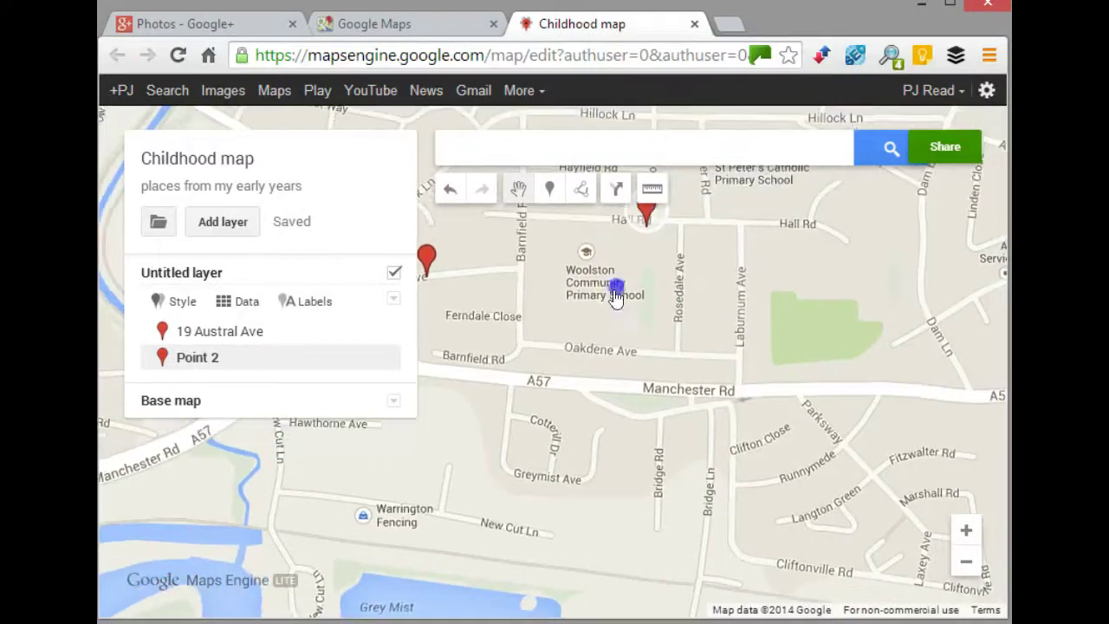
# - Zoom in on the Royal British Legion and switch to placing markers
pyautogui.doubleClick(685, 341)
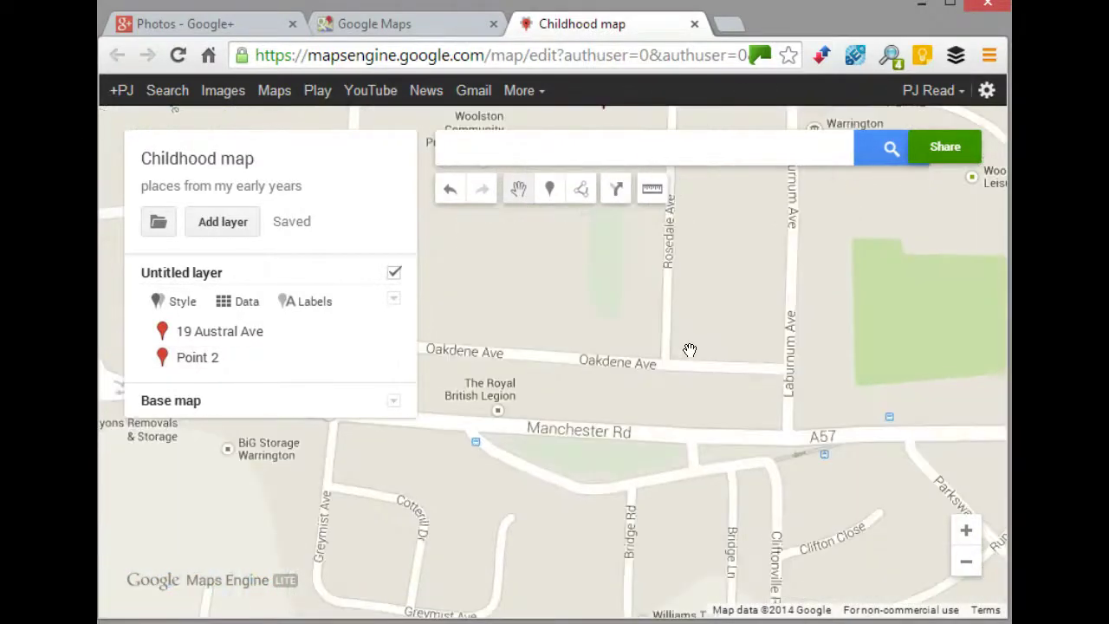
pyautogui.moveTo(690, 352); pyautogui.dragTo(773, 442)
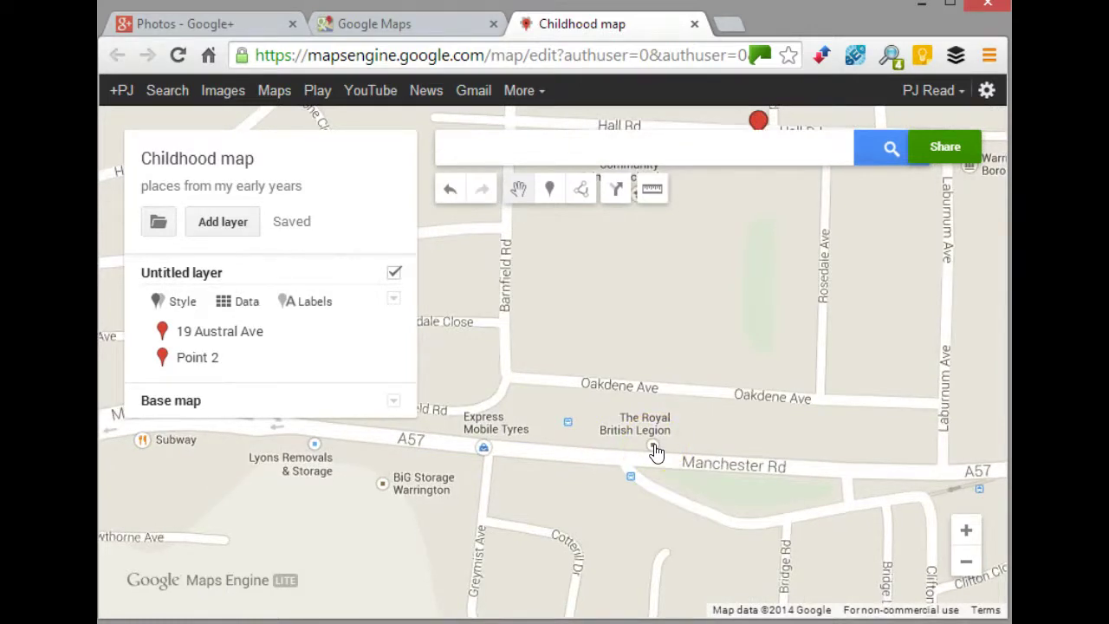
pyautogui.click(747, 414)
pyautogui.click(532, 388)
pyautogui.click(621, 405)
pyautogui.click(549, 191)
pyautogui.moveTo(669, 409); pyautogui.dragTo(650, 435)
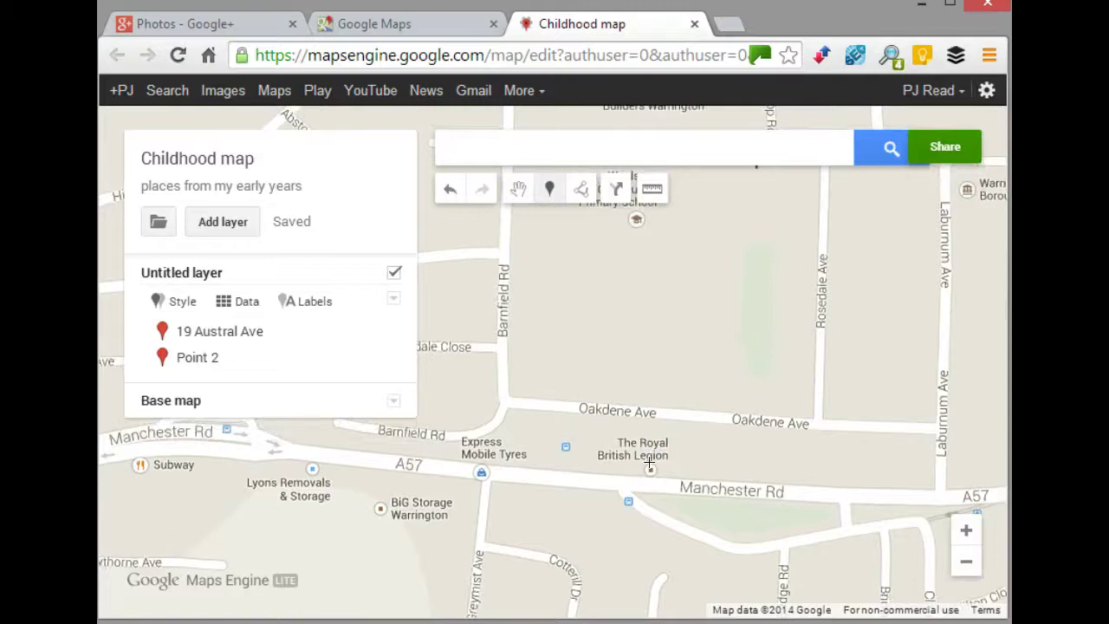
# - Drop a marker on the Royal British Legion and title it 'Part at the Legion'
pyautogui.click(649, 464)
pyautogui.click(572, 276)
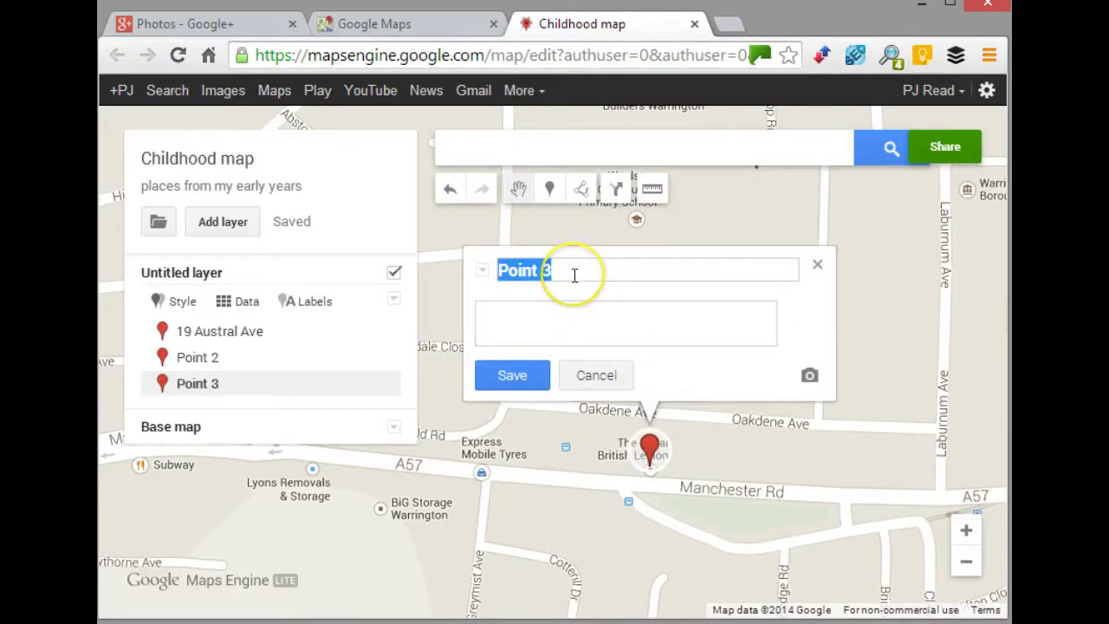
pyautogui.write('Part')
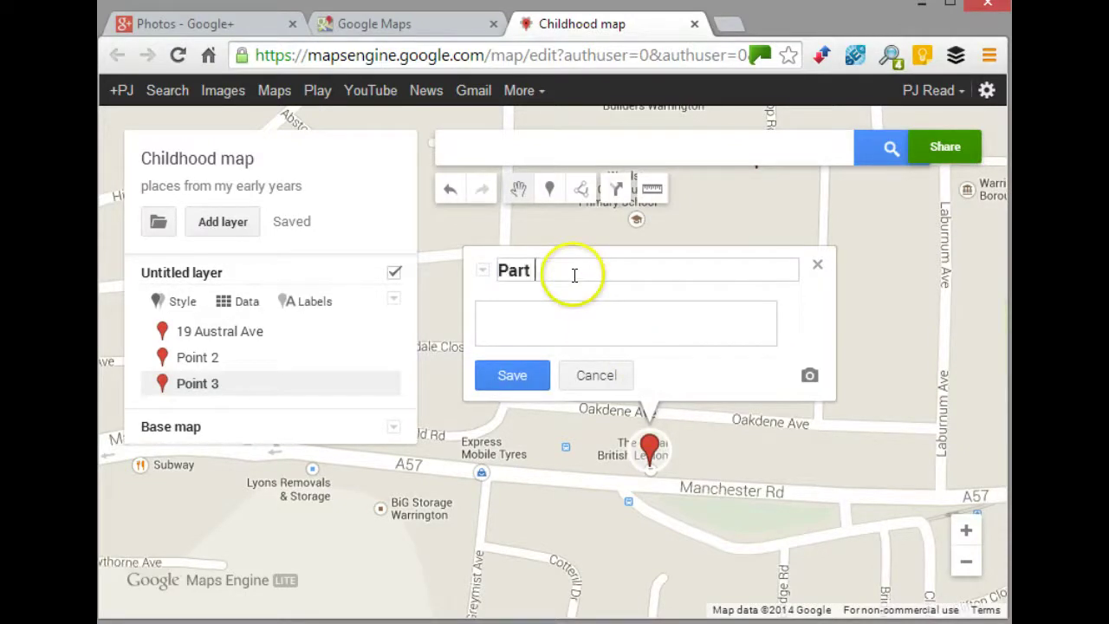
pyautogui.write(' at the Legion')
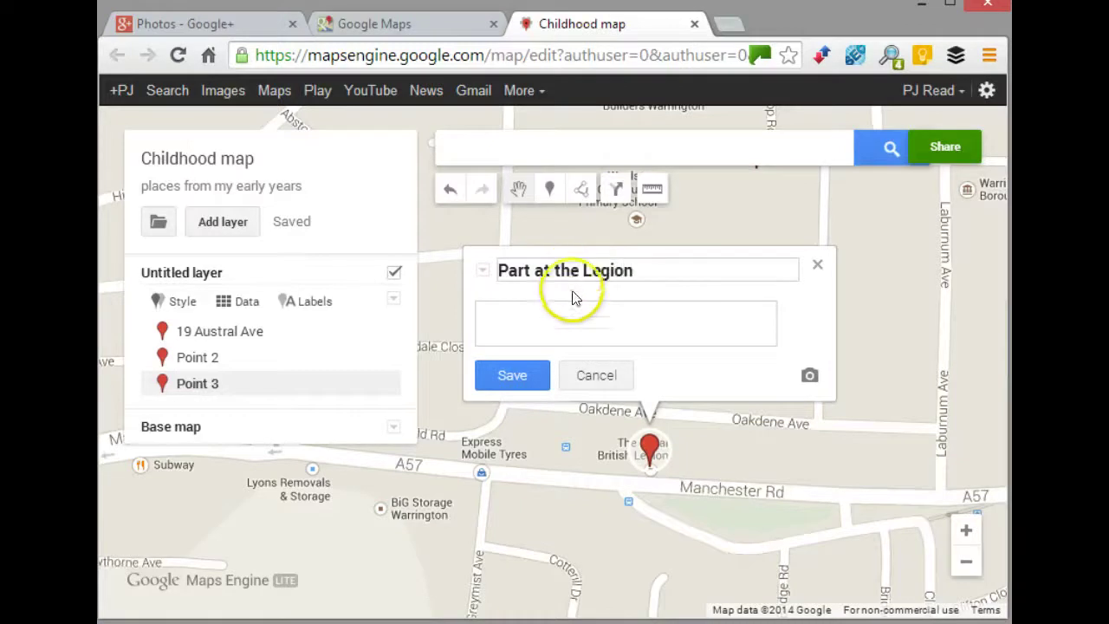
# - Give the placemark the description 'early party' and start attaching a photo from the Google+ album
pyautogui.click(561, 309)
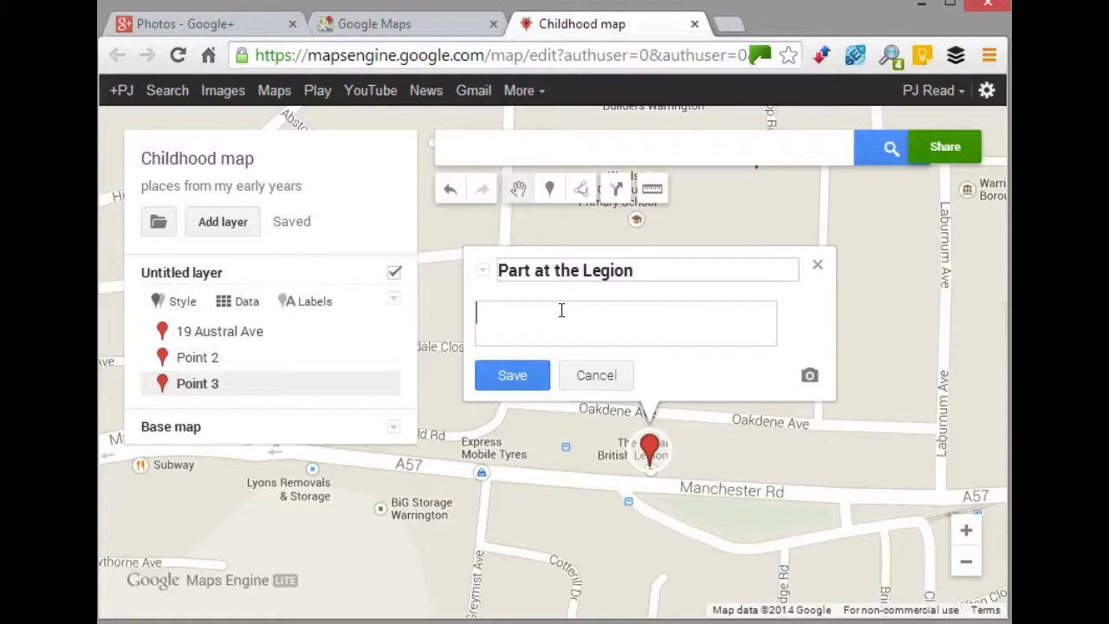
pyautogui.write('early patrty')
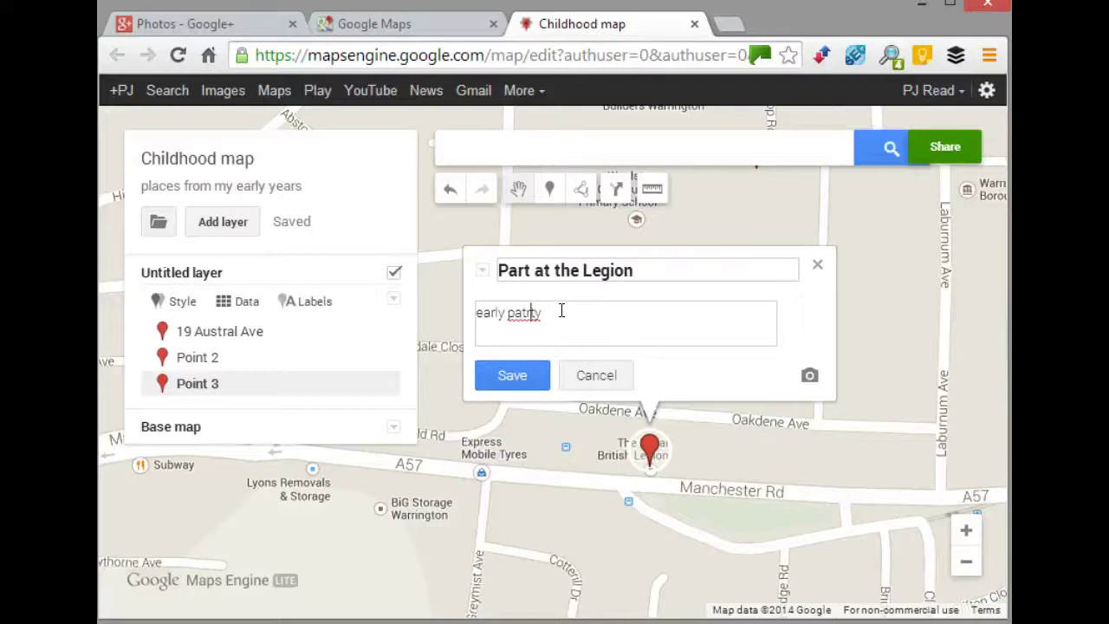
pyautogui.press('BackSpace')
pyautogui.press('BackSpace')
pyautogui.press('BackSpace')
pyautogui.press('BackSpace')
pyautogui.write('ty')
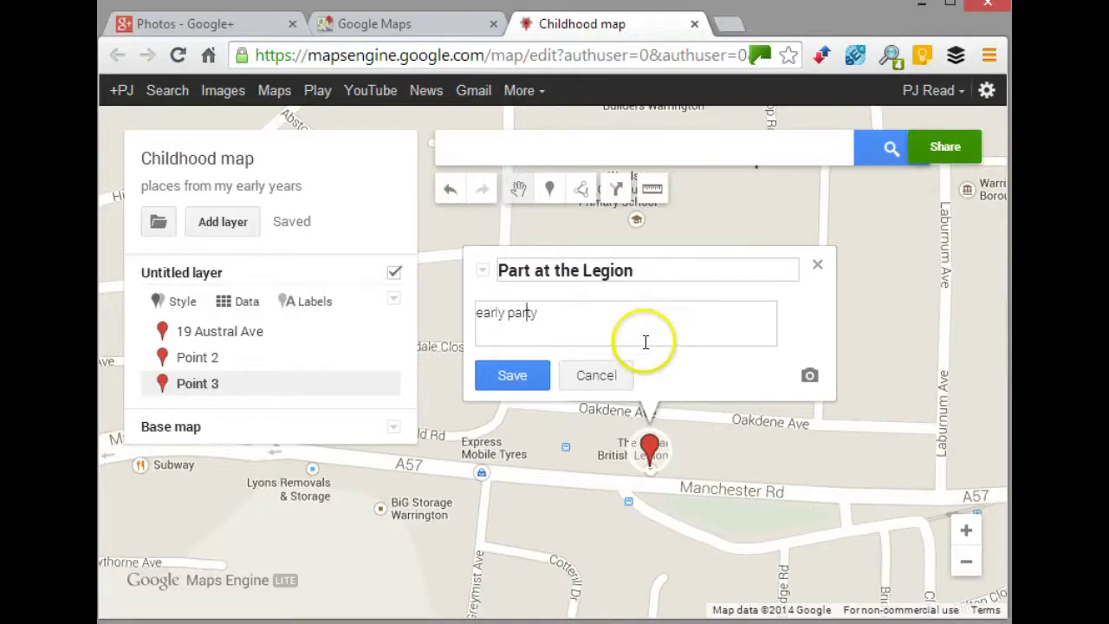
pyautogui.click(807, 378)
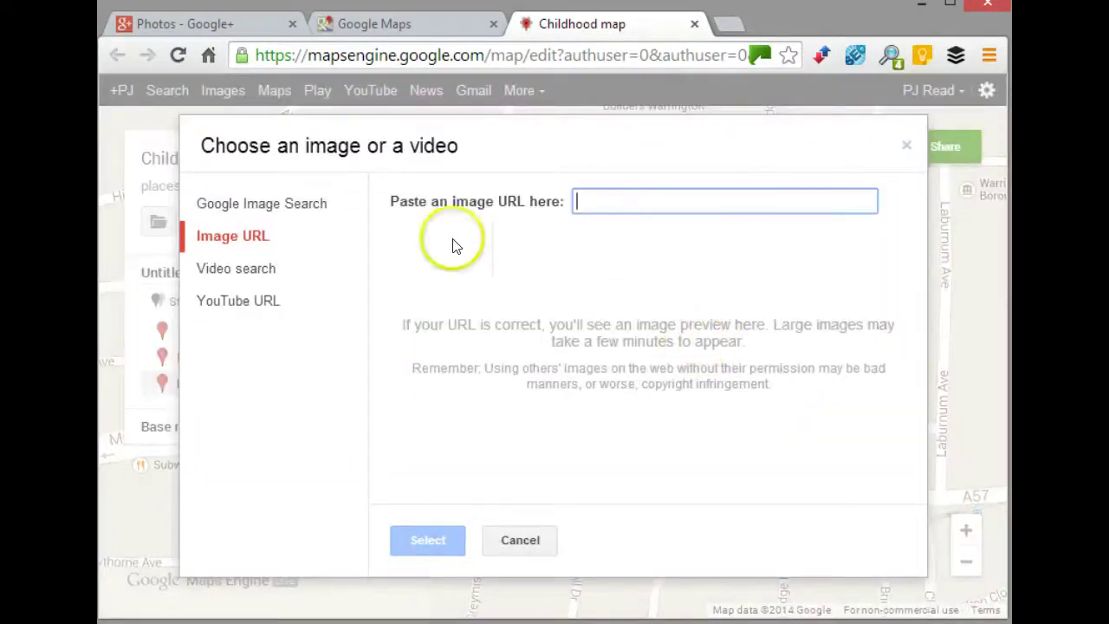
pyautogui.click(208, 22)
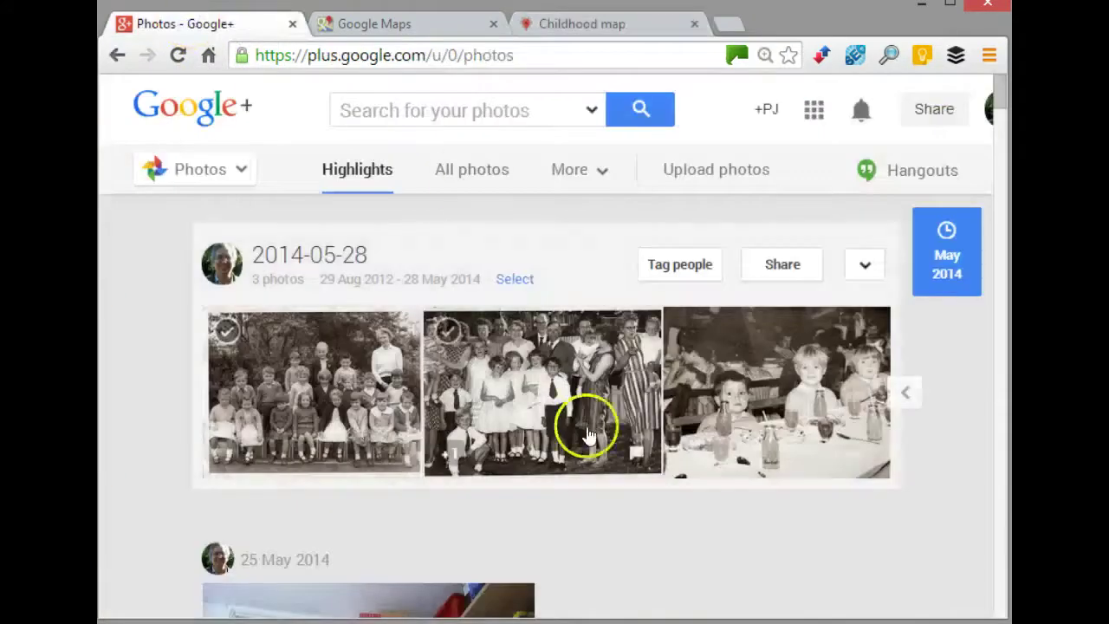
# - Copy the image URL of the third 2014-05-28 children's party photo, then return to the Childhood map
pyautogui.click(742, 405)
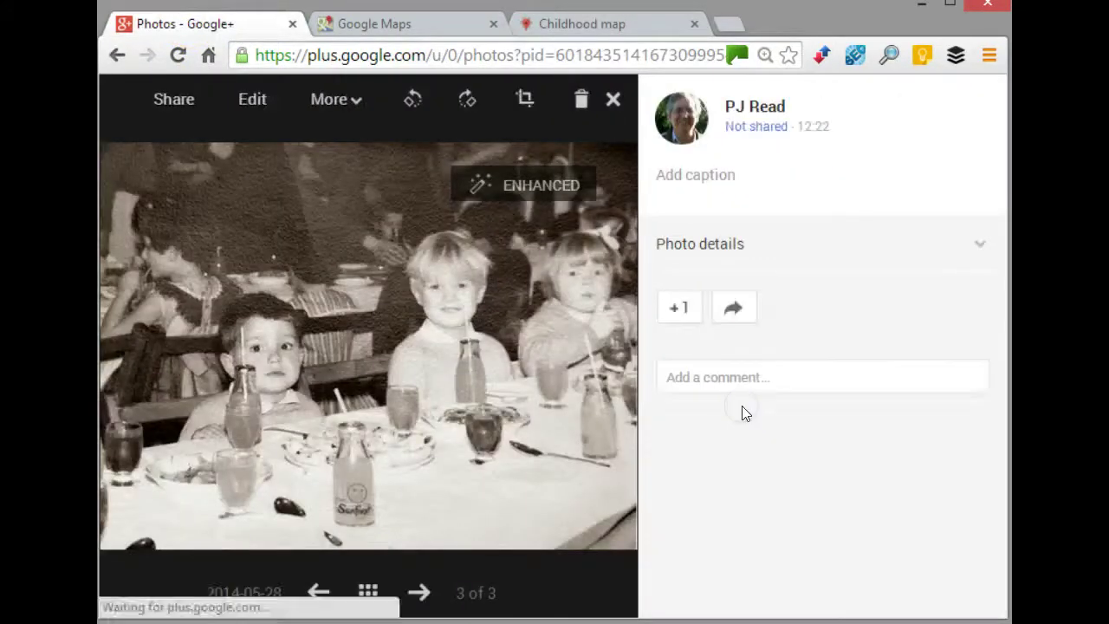
pyautogui.moveTo(311, 380)
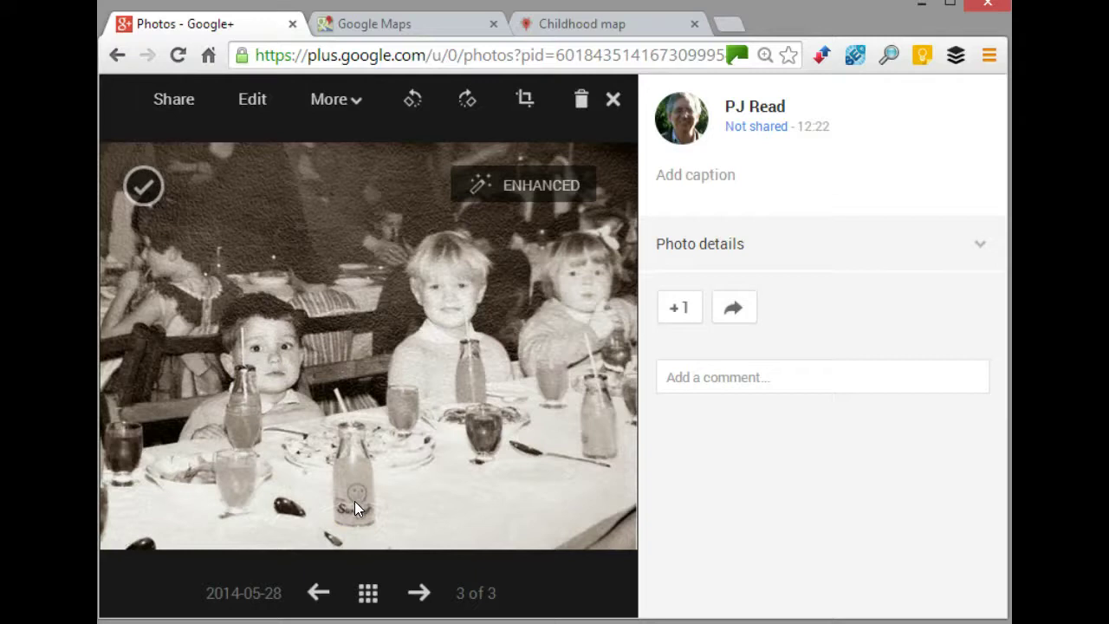
pyautogui.click(349, 467)
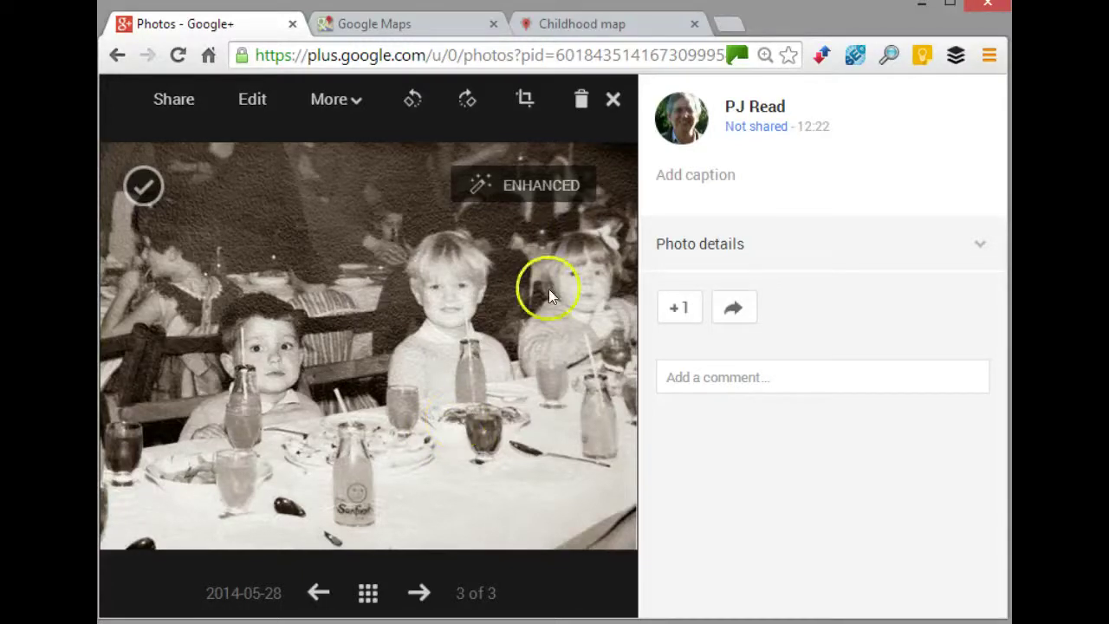
pyautogui.click(612, 99)
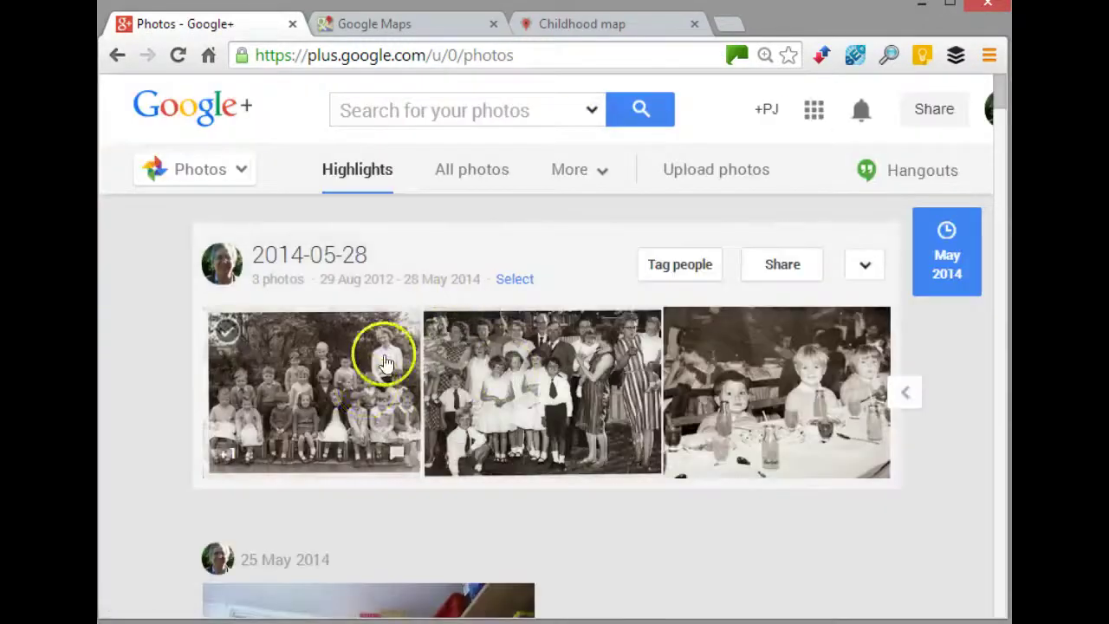
pyautogui.rightClick(810, 353)
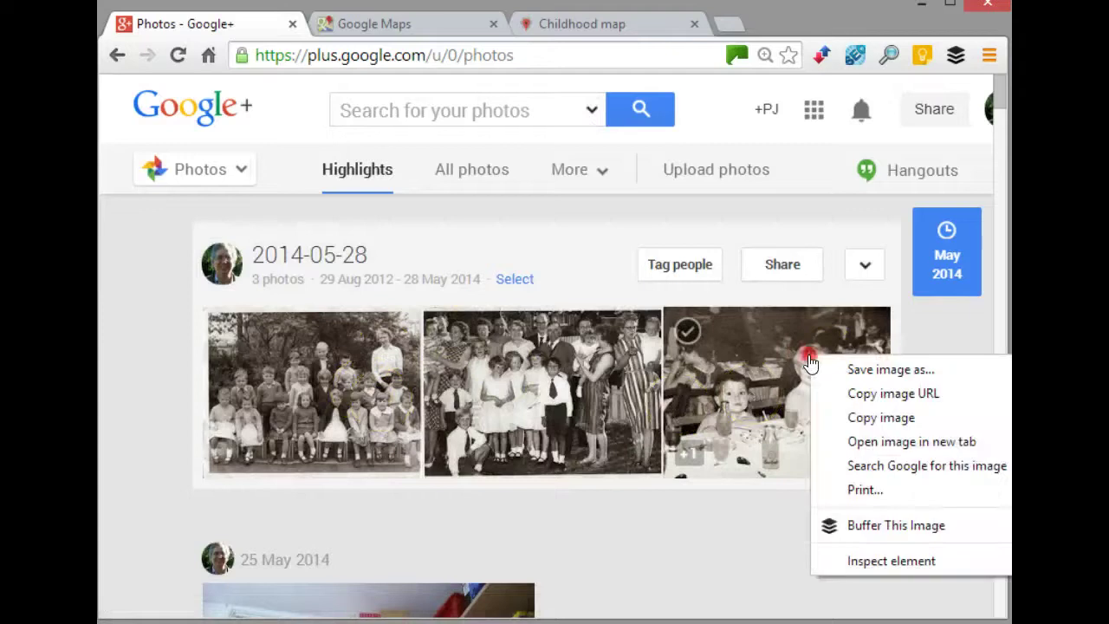
pyautogui.click(858, 394)
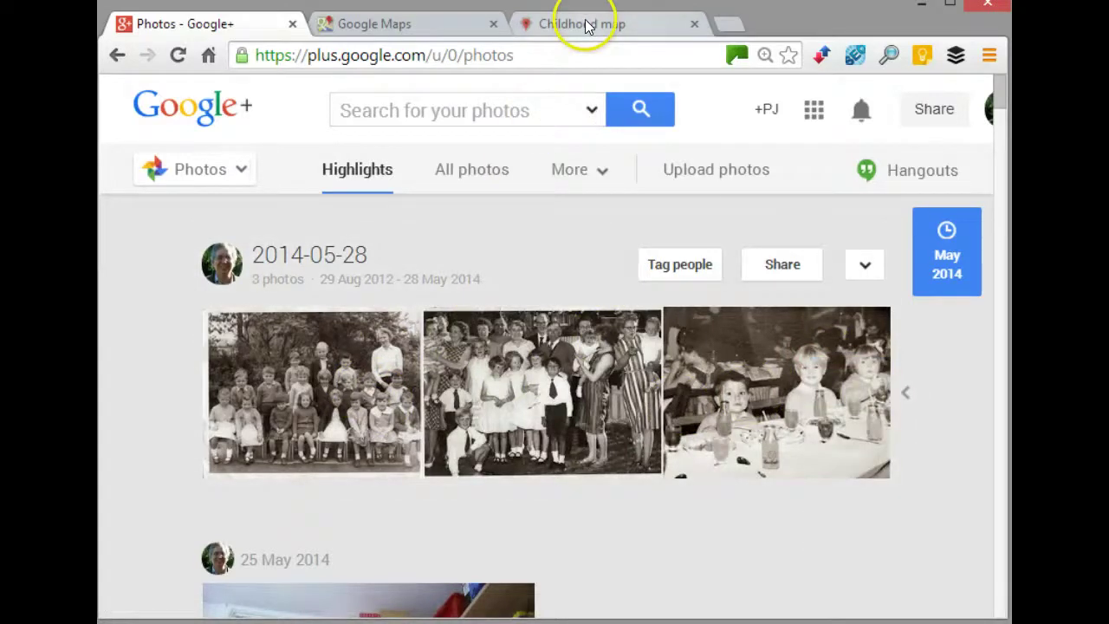
pyautogui.click(585, 26)
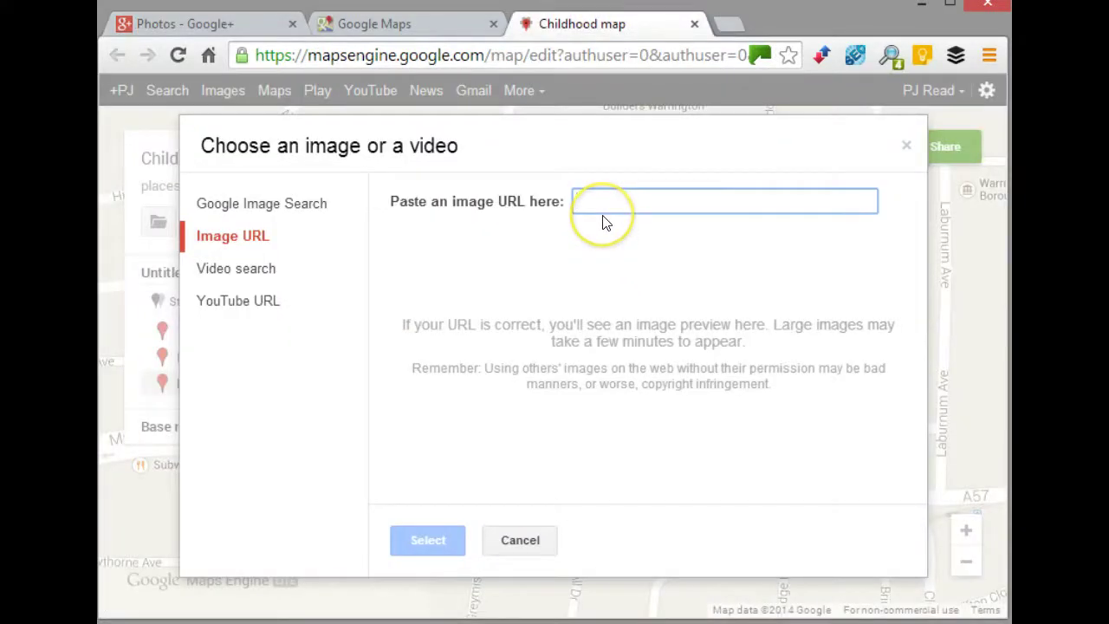
# - Paste the party photo's URL as the Part at the Legion image and save the placemark
pyautogui.hotkey('ctrl', 'v')
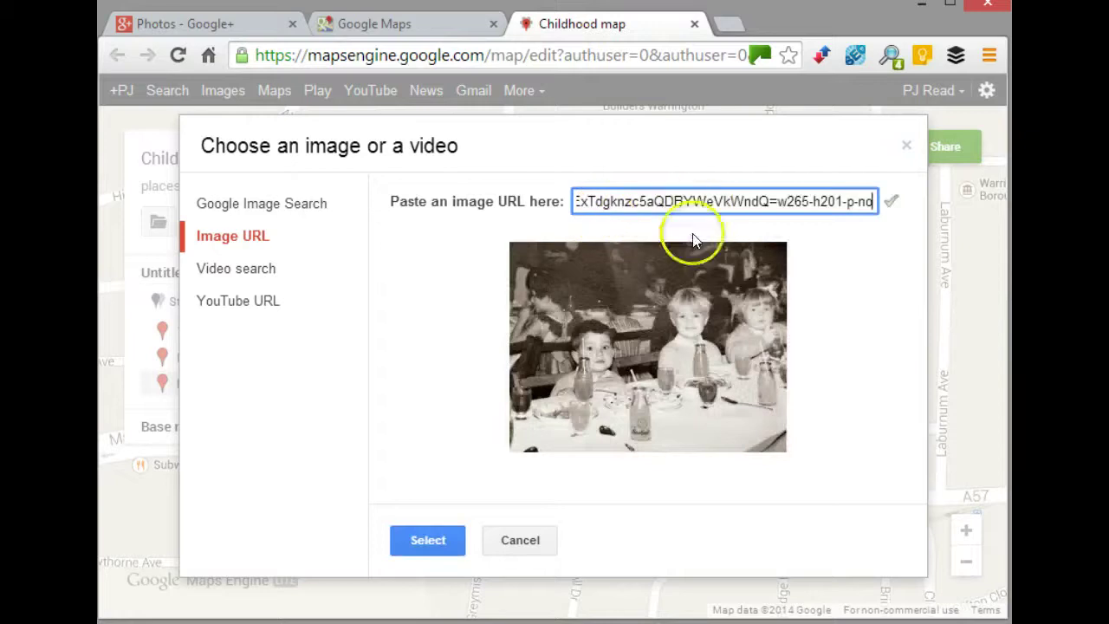
pyautogui.click(444, 539)
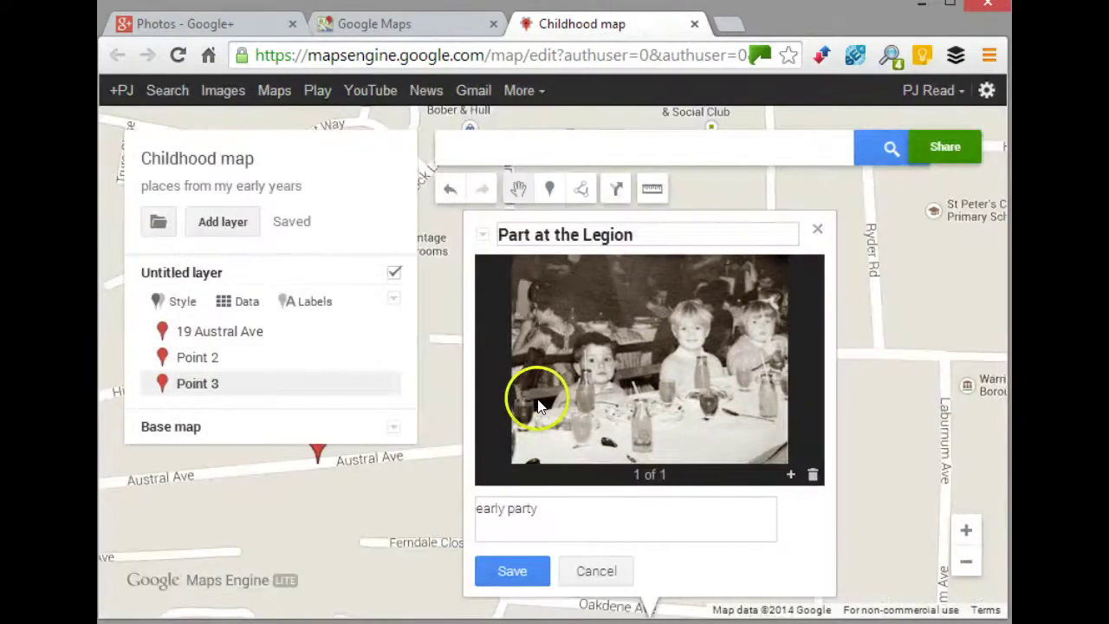
pyautogui.click(511, 570)
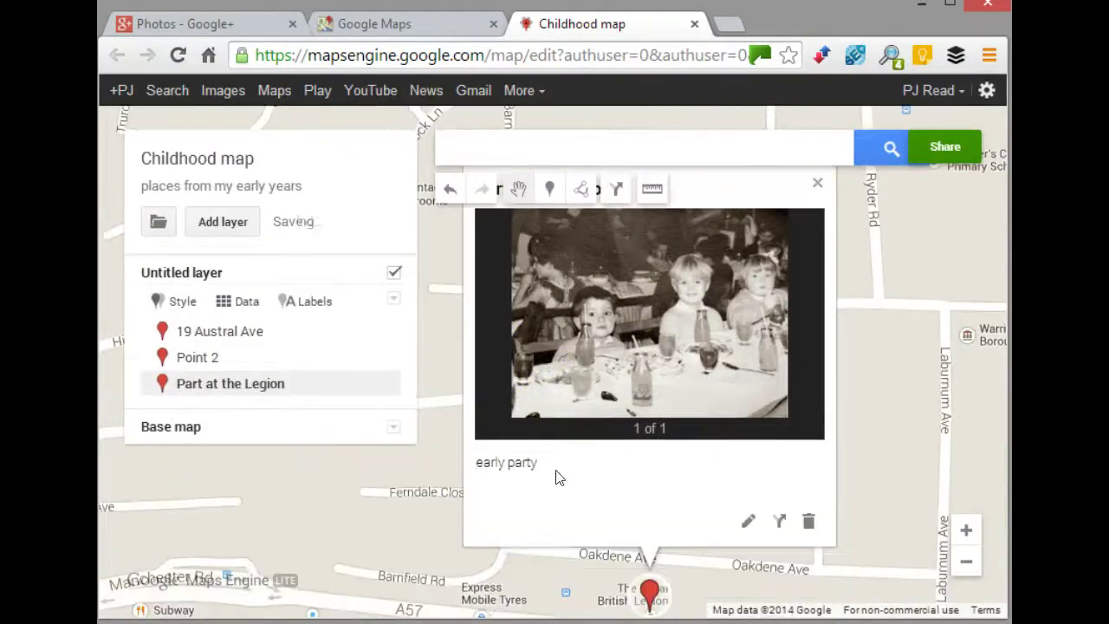
pyautogui.click(816, 181)
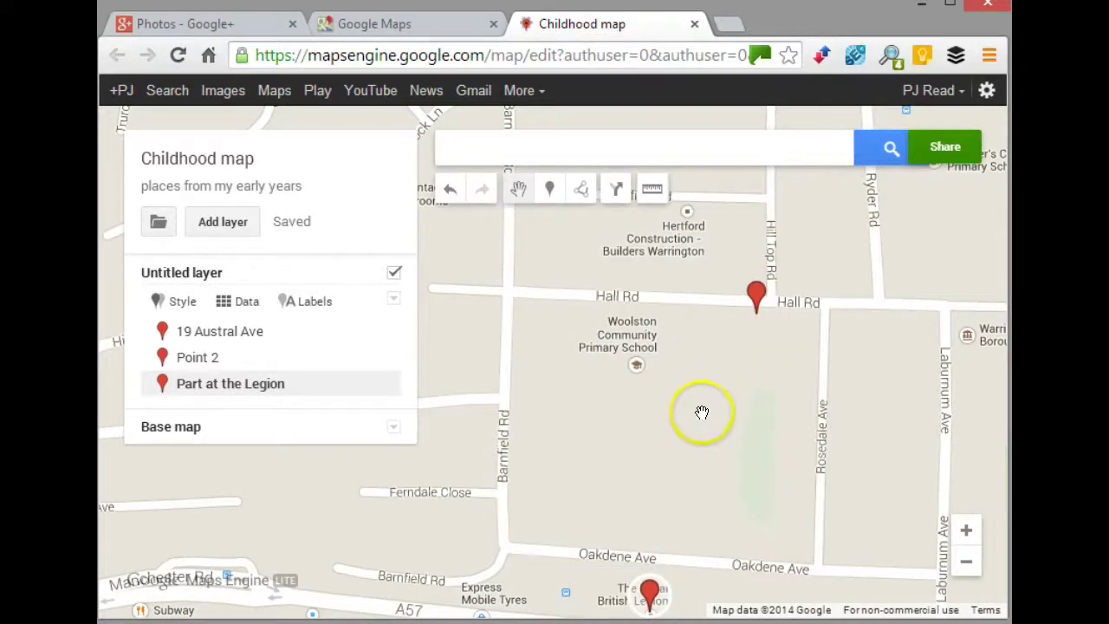
pyautogui.scroll(-1, 702, 412)
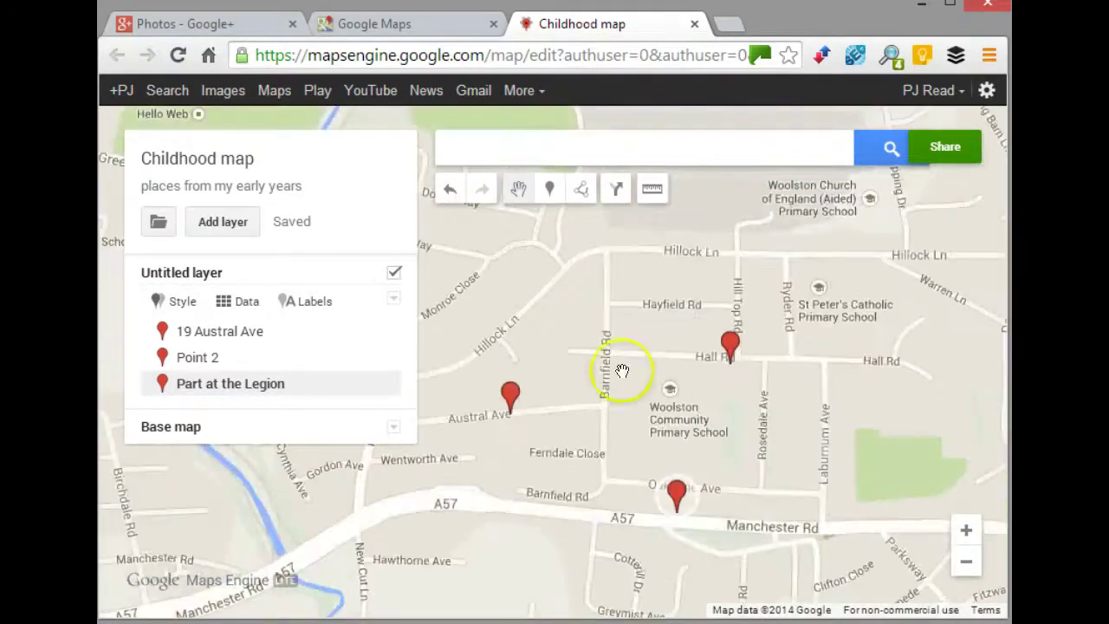
# - Start a line at the Austral Ave marker and trace it up Barnfield Rd to Hillock Ln
pyautogui.moveTo(618, 371); pyautogui.dragTo(735, 341)
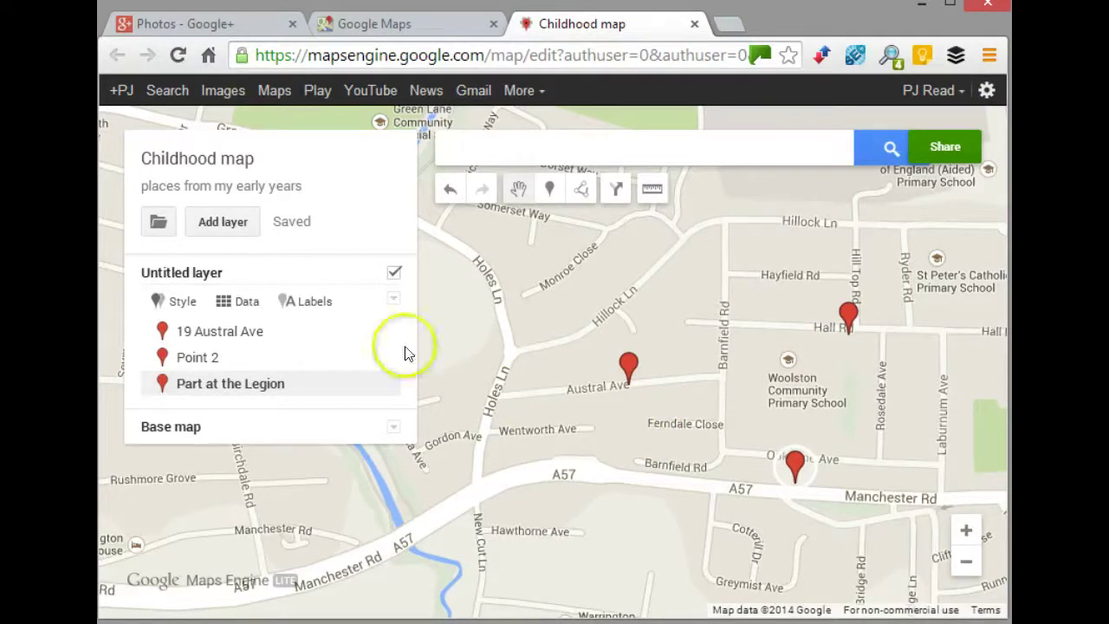
pyautogui.click(573, 190)
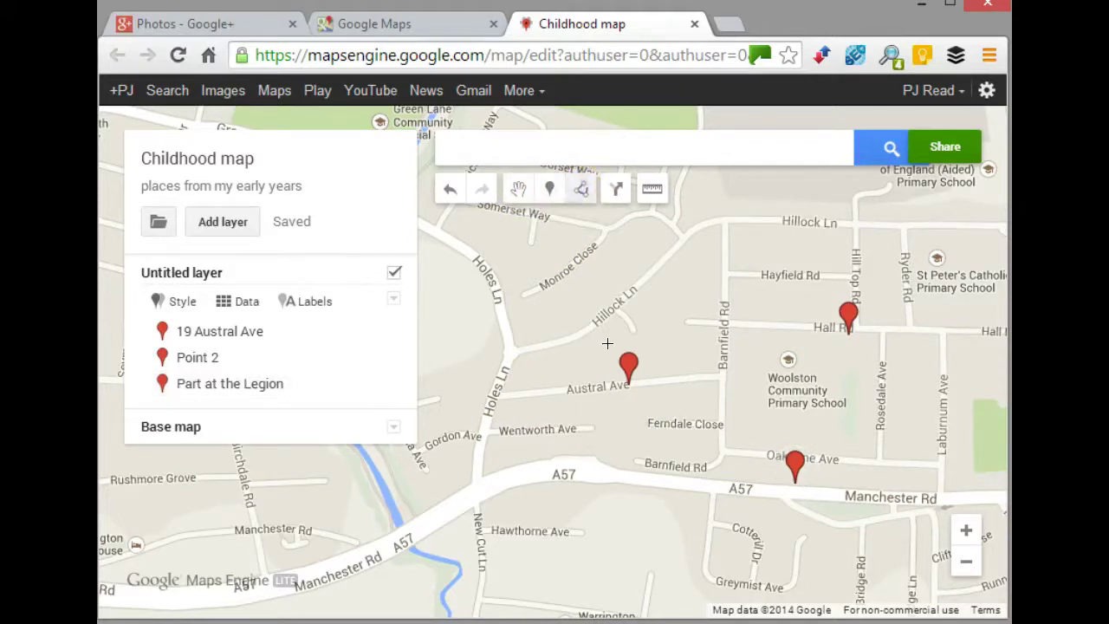
pyautogui.click(629, 385)
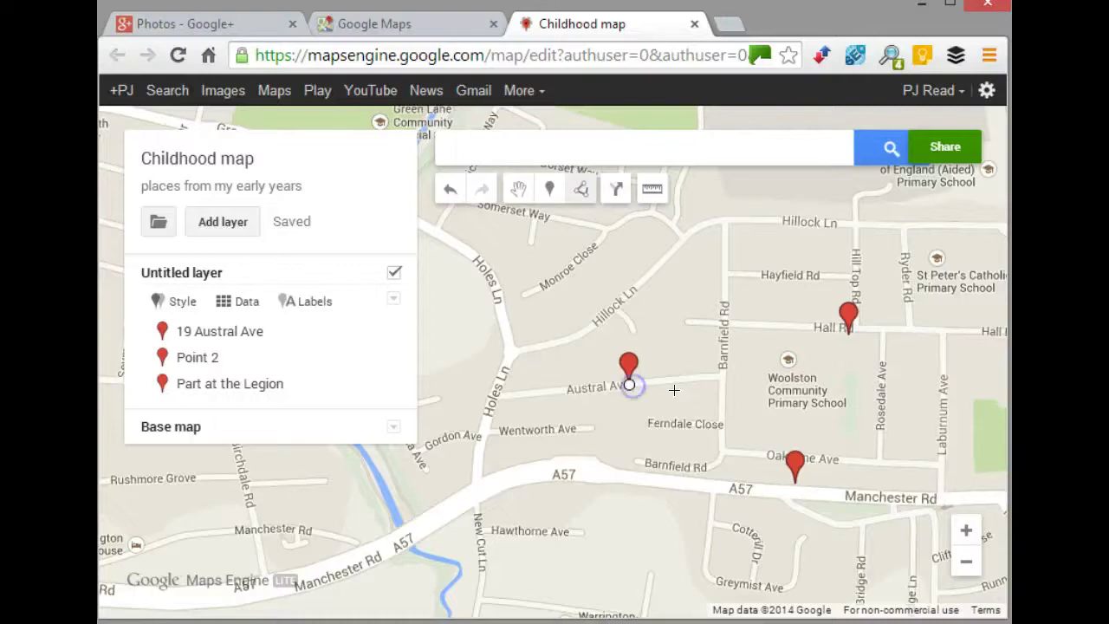
pyautogui.click(720, 374)
pyautogui.click(721, 374)
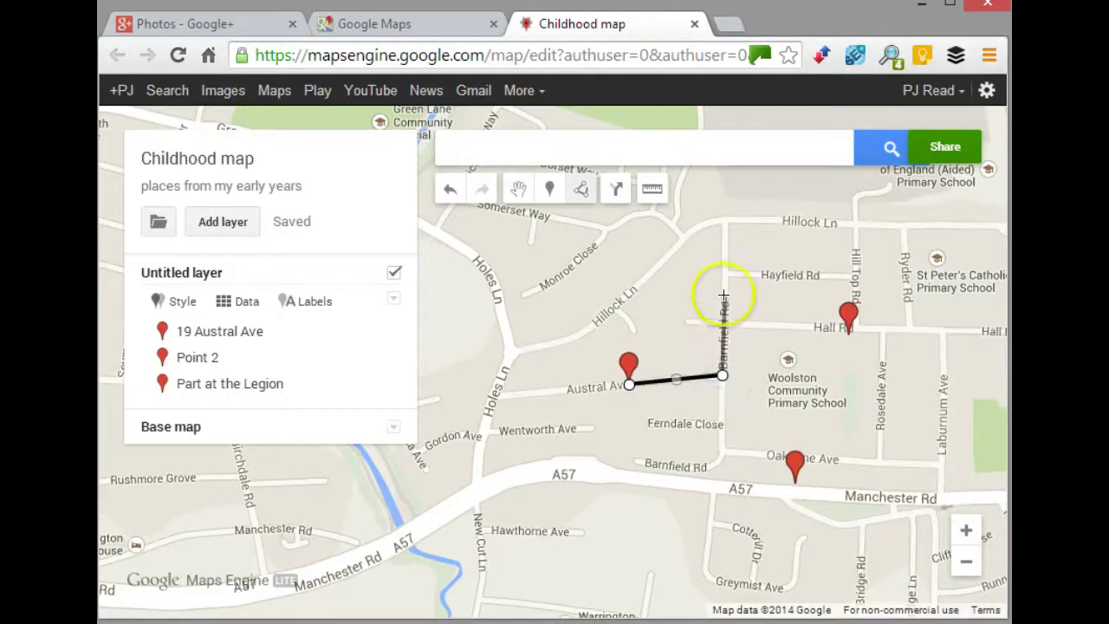
pyautogui.click(725, 220)
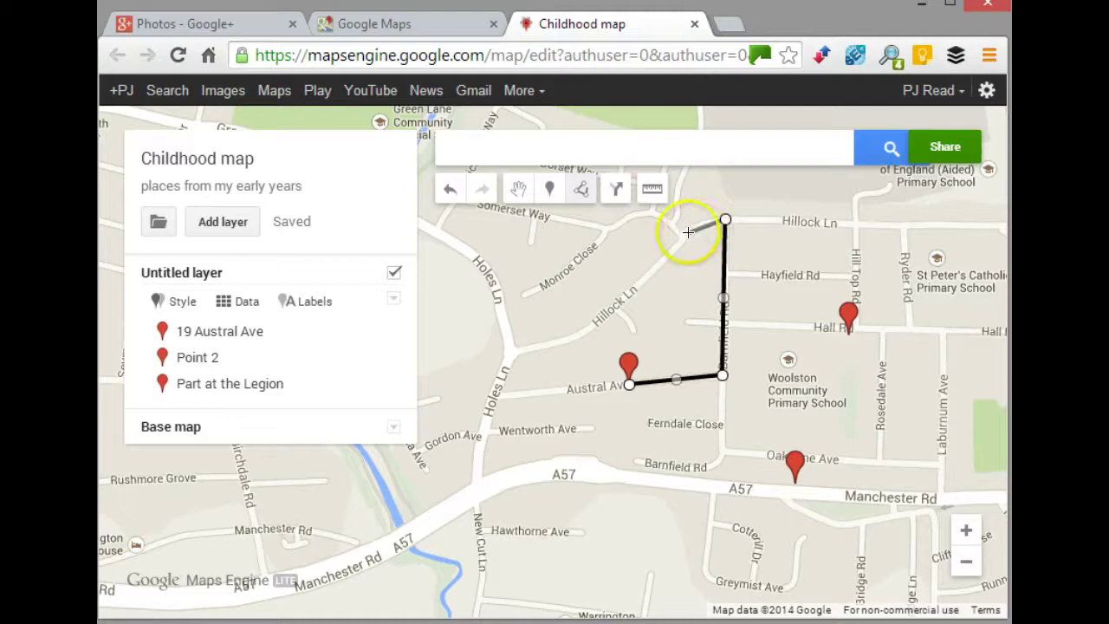
pyautogui.click(689, 234)
# - Continue the route down Hillock Ln and Holes Ln, closing it back along Austral Ave at the start
pyautogui.click(648, 281)
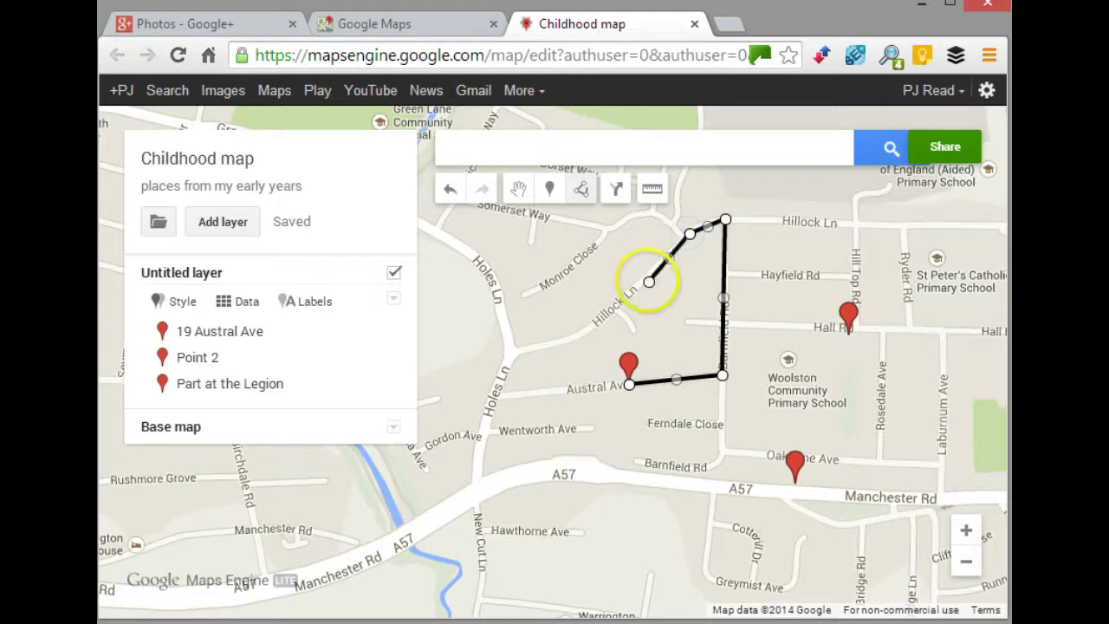
pyautogui.click(597, 323)
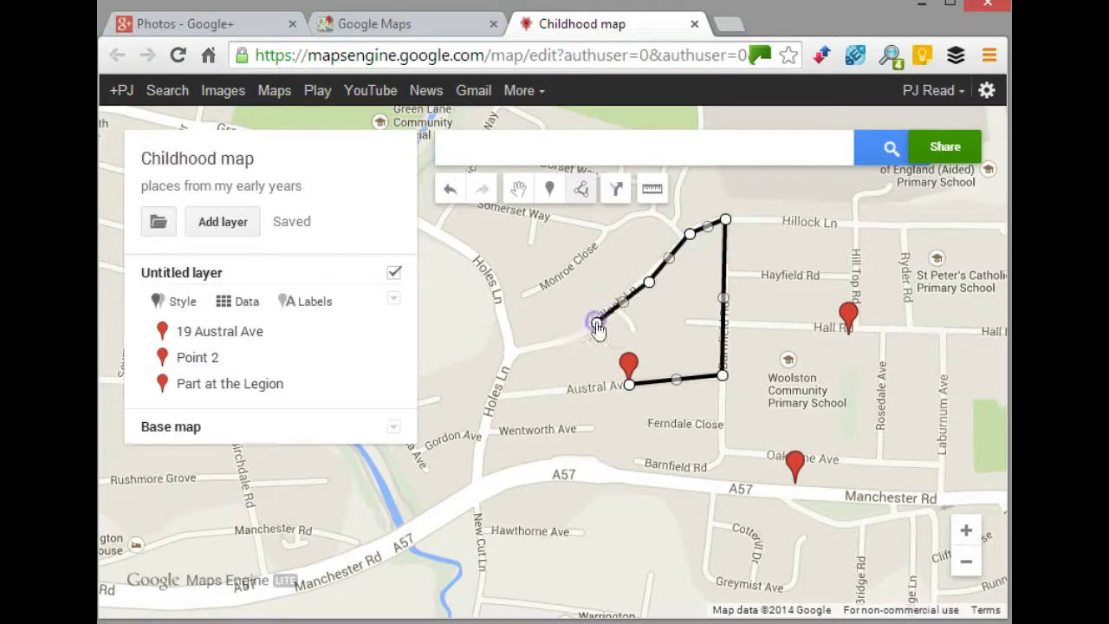
pyautogui.click(538, 350)
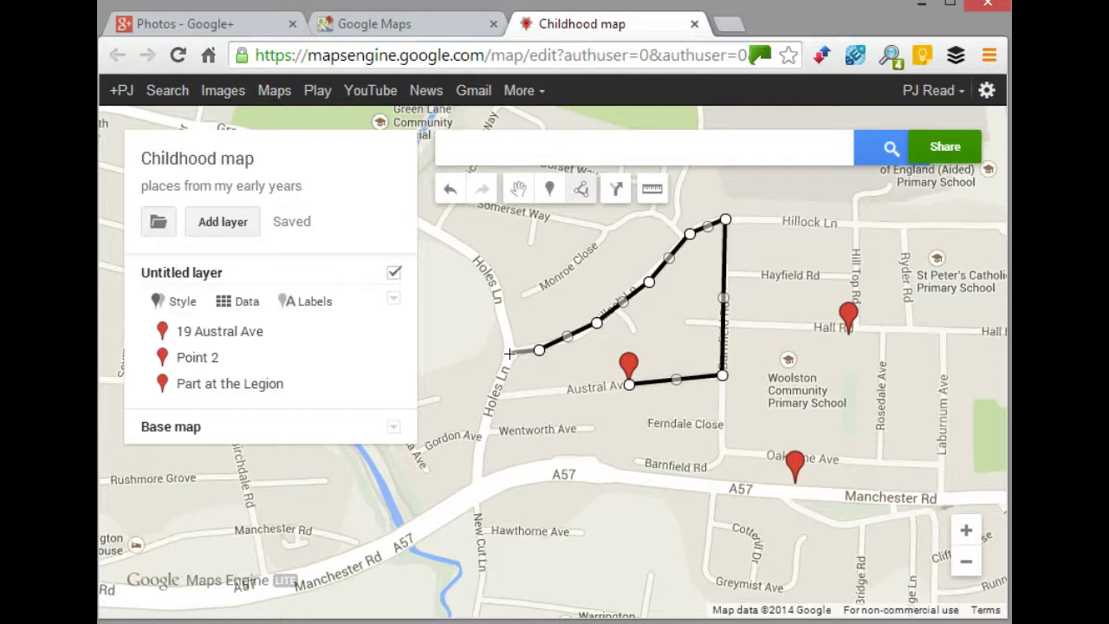
pyautogui.click(510, 356)
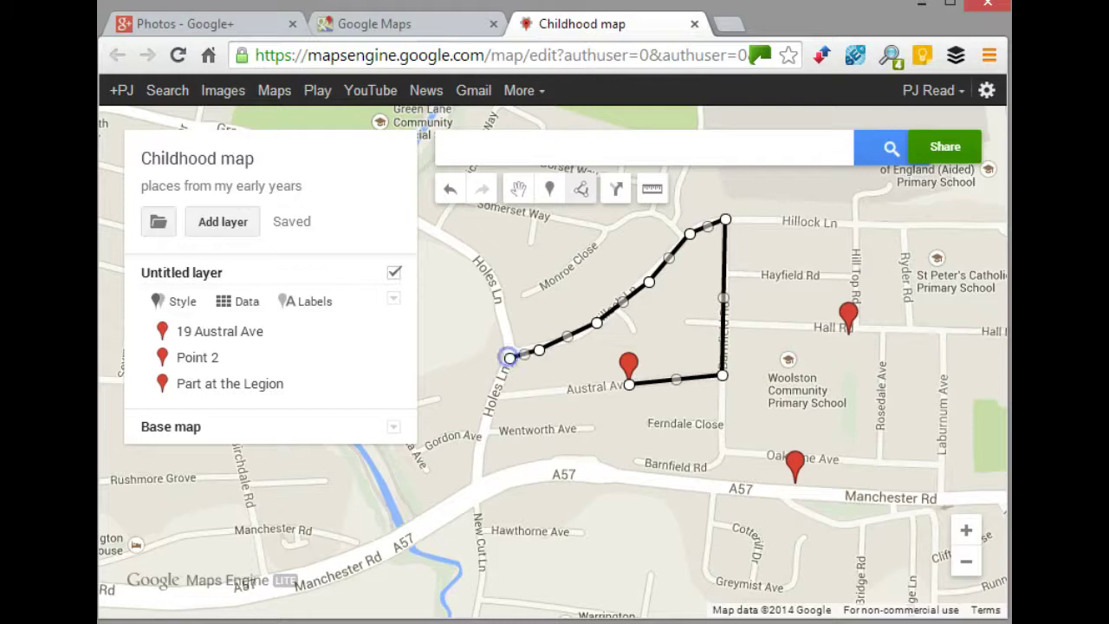
pyautogui.click(499, 401)
pyautogui.click(530, 395)
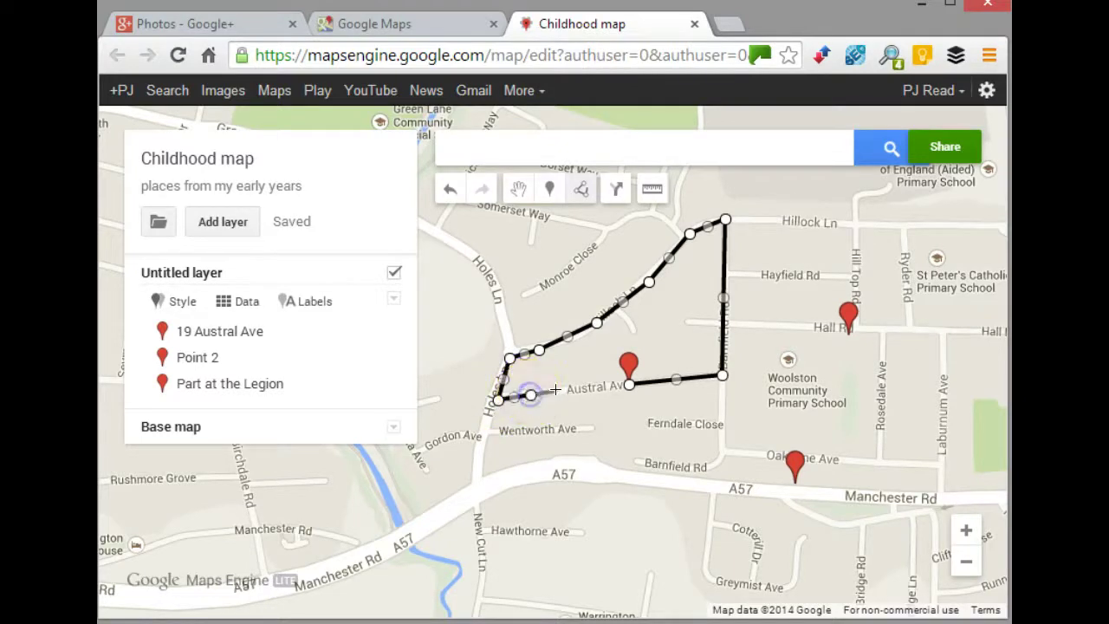
pyautogui.click(564, 391)
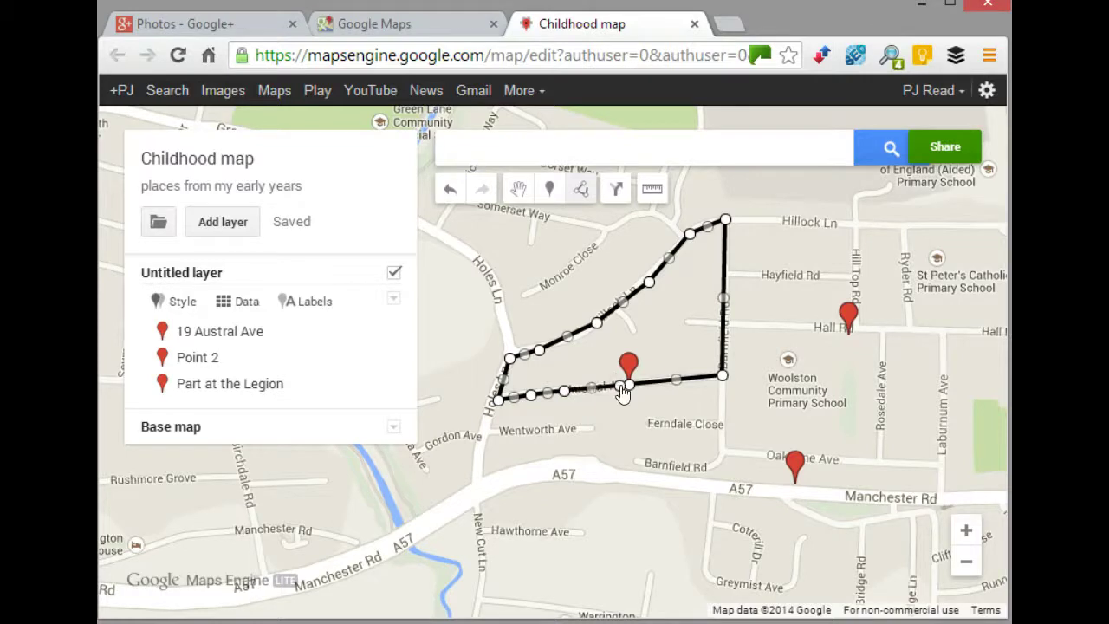
pyautogui.click(617, 384)
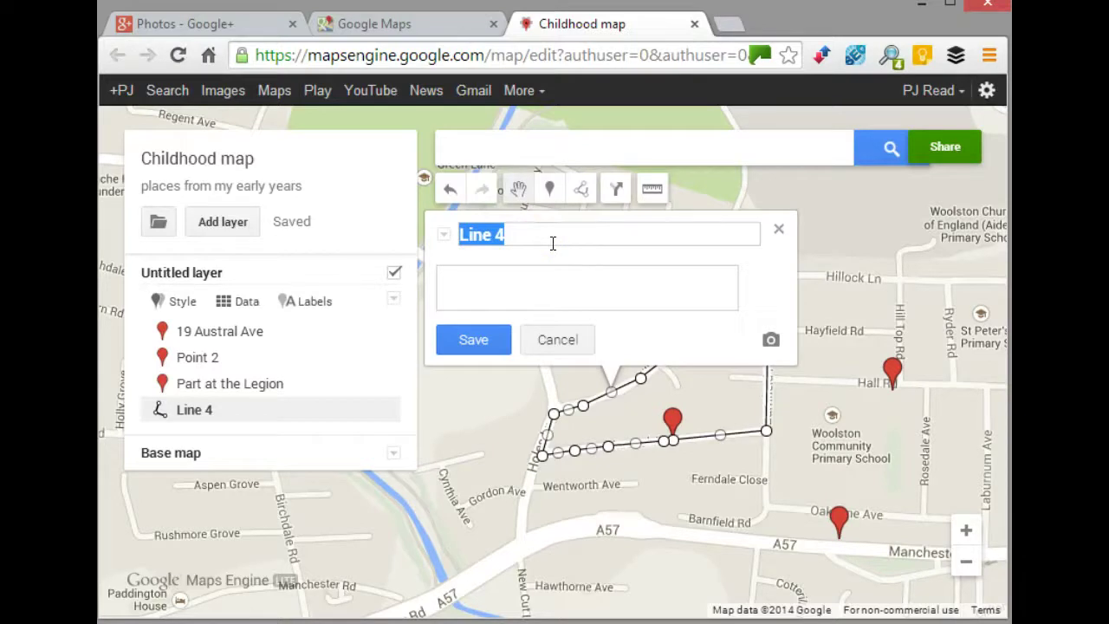
# - Title the route 'Dog walking - the Block', describe it 'walking scamp worth 3d - 1p', and save
pyautogui.write('D')
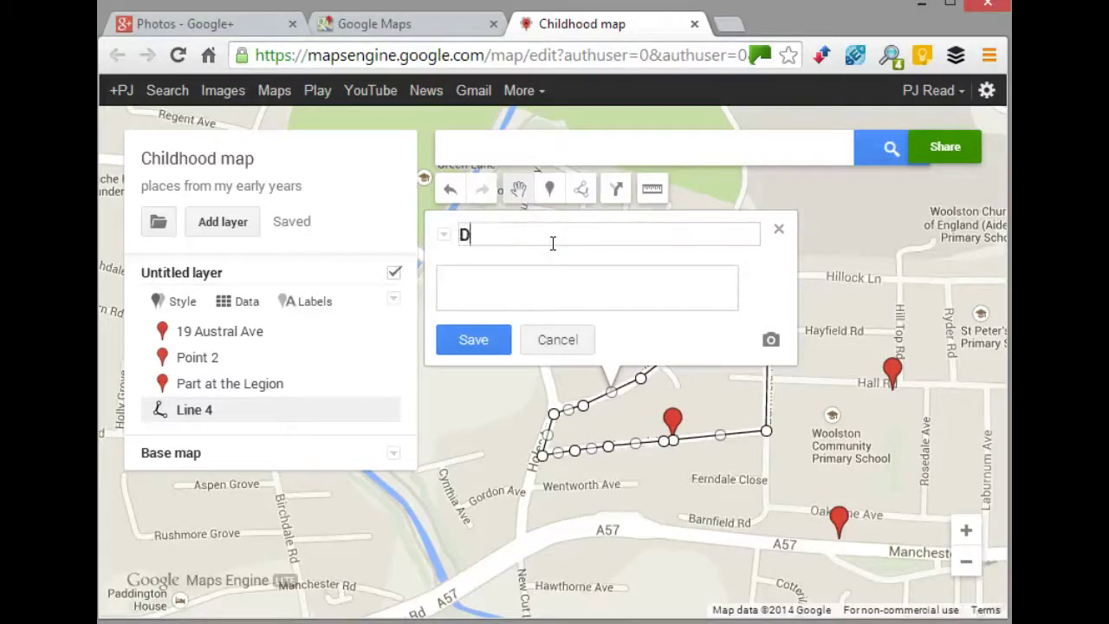
pyautogui.write('og walking')
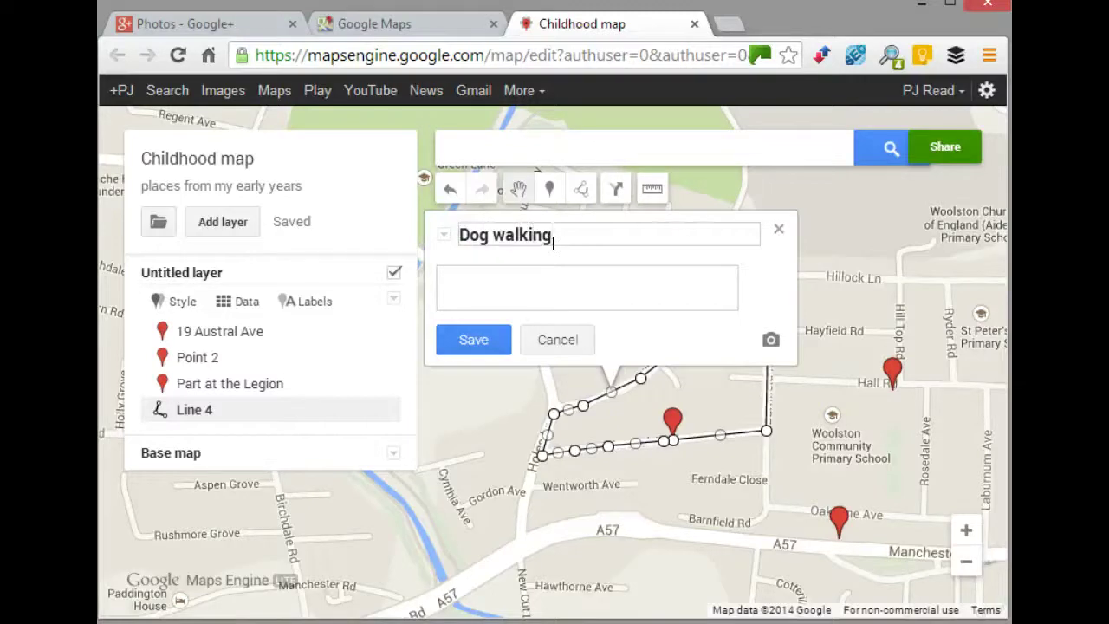
pyautogui.write(' - the Bloc')
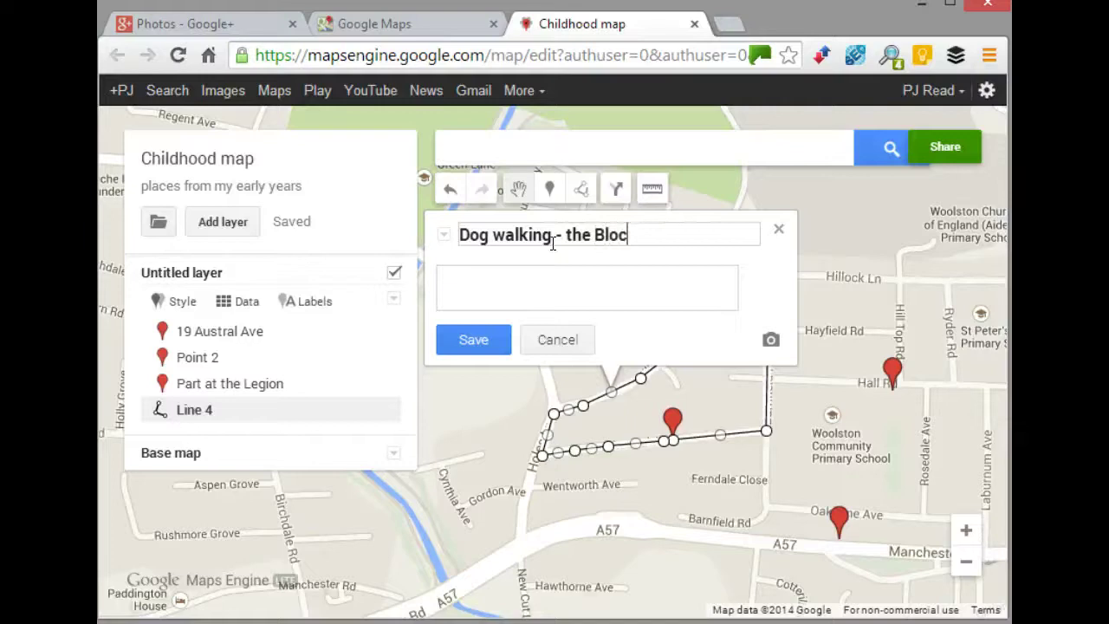
pyautogui.write('k')
pyautogui.click(516, 276)
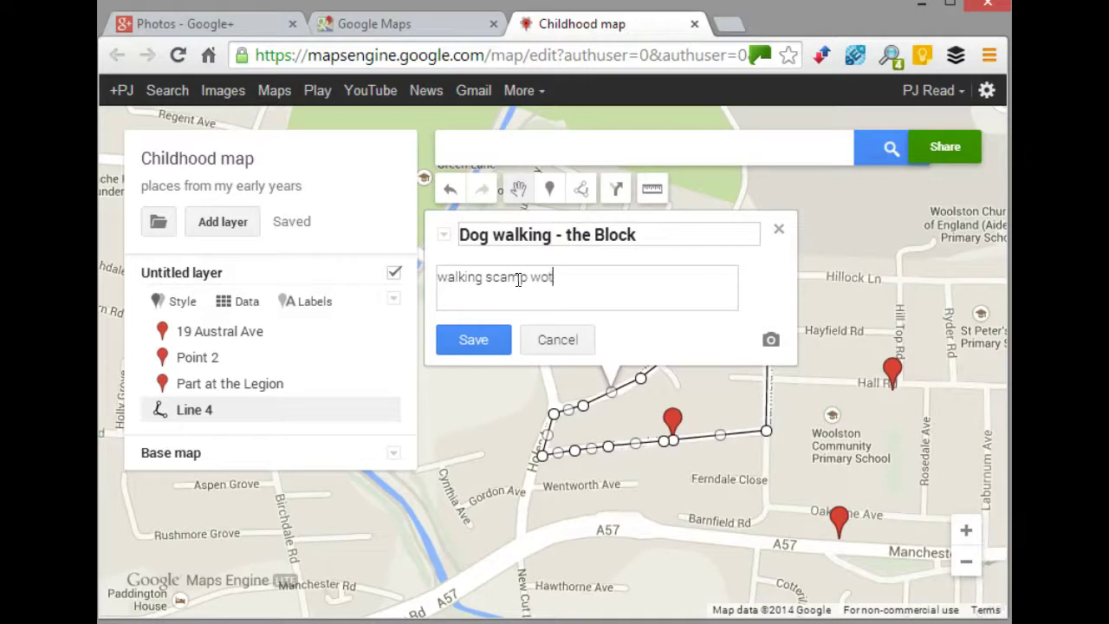
pyautogui.write('walking scamp worth 3d ')
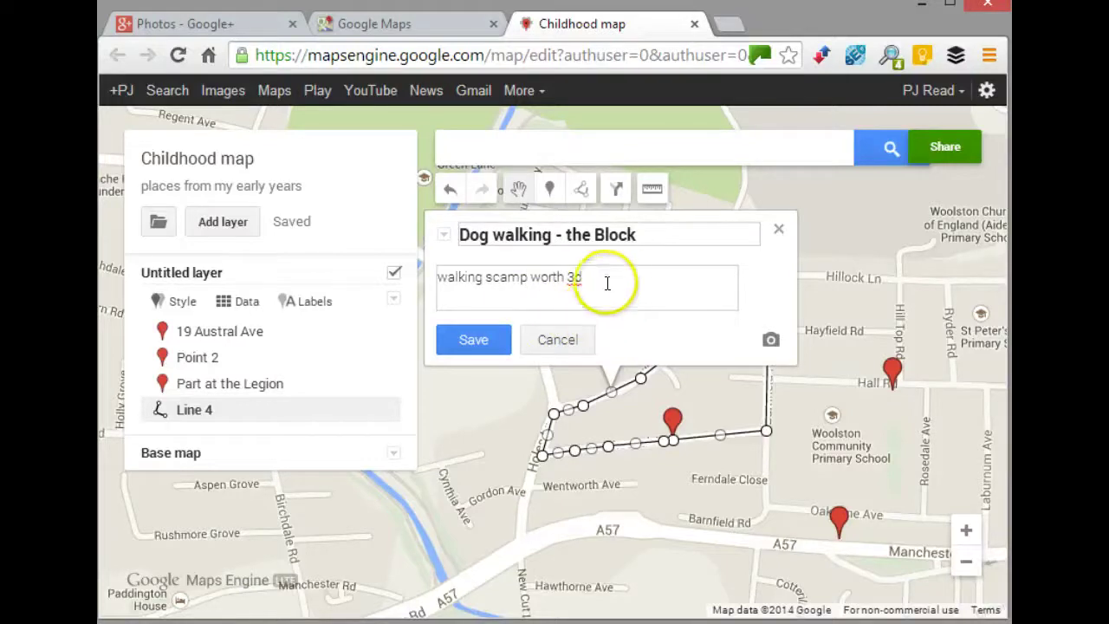
pyautogui.write('-')
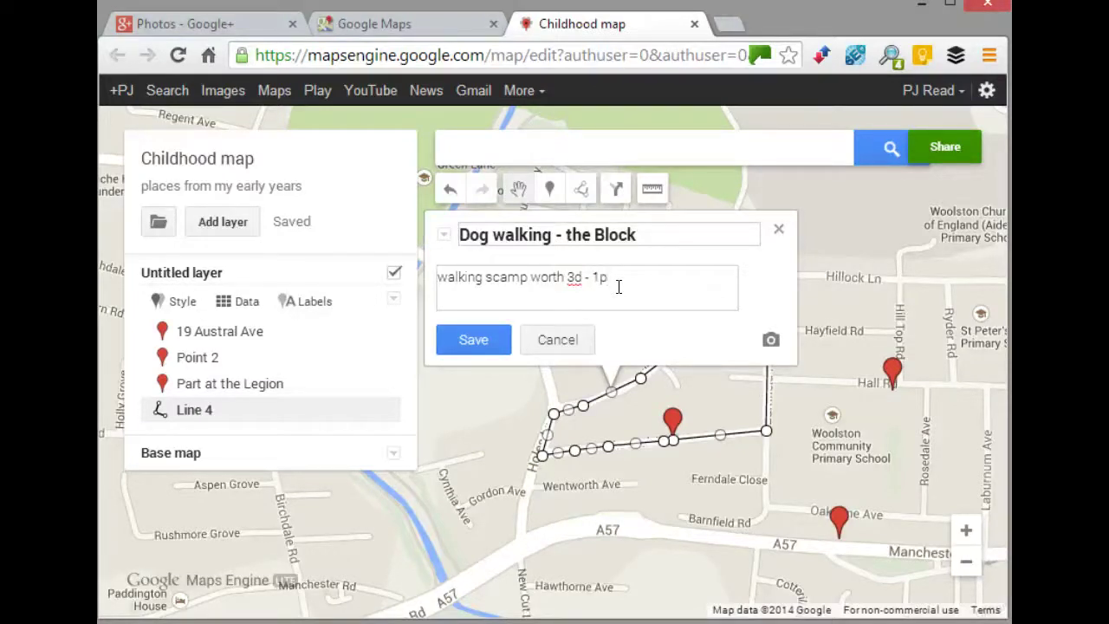
pyautogui.write('1p')
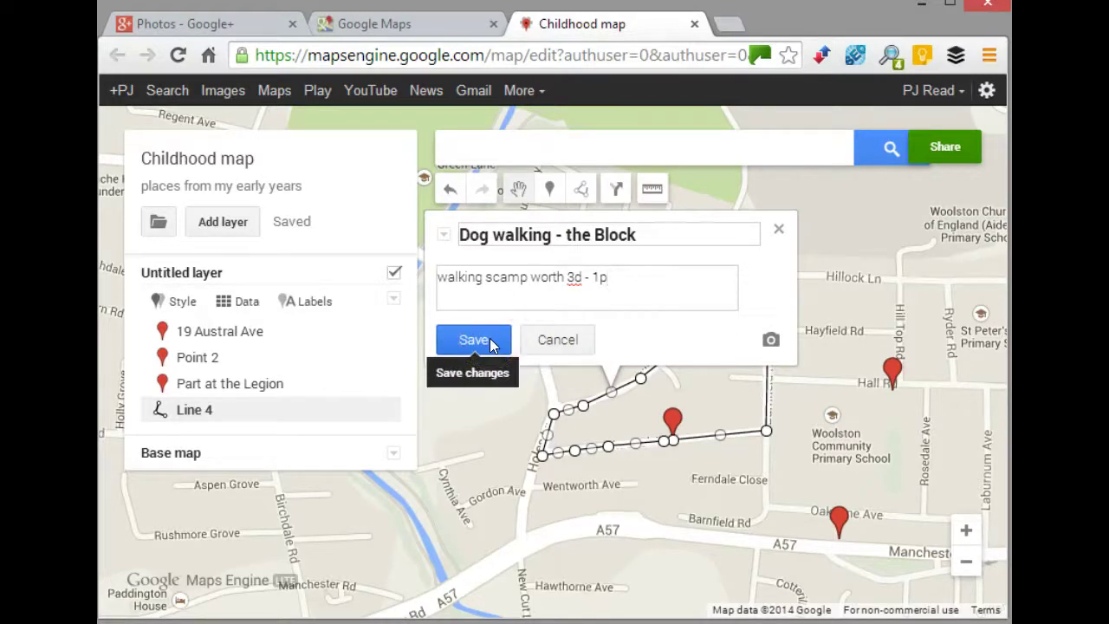
pyautogui.click(490, 338)
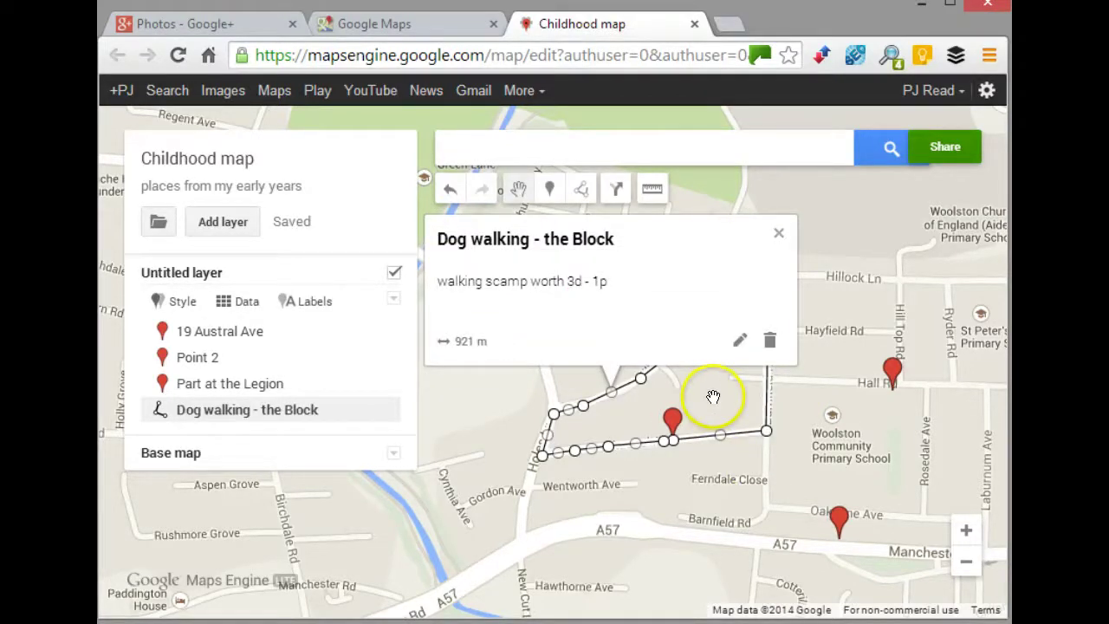
# - Deselect the route and drop a new marker, Point 5, near Holes Ln and Gordon Ave
pyautogui.click(777, 232)
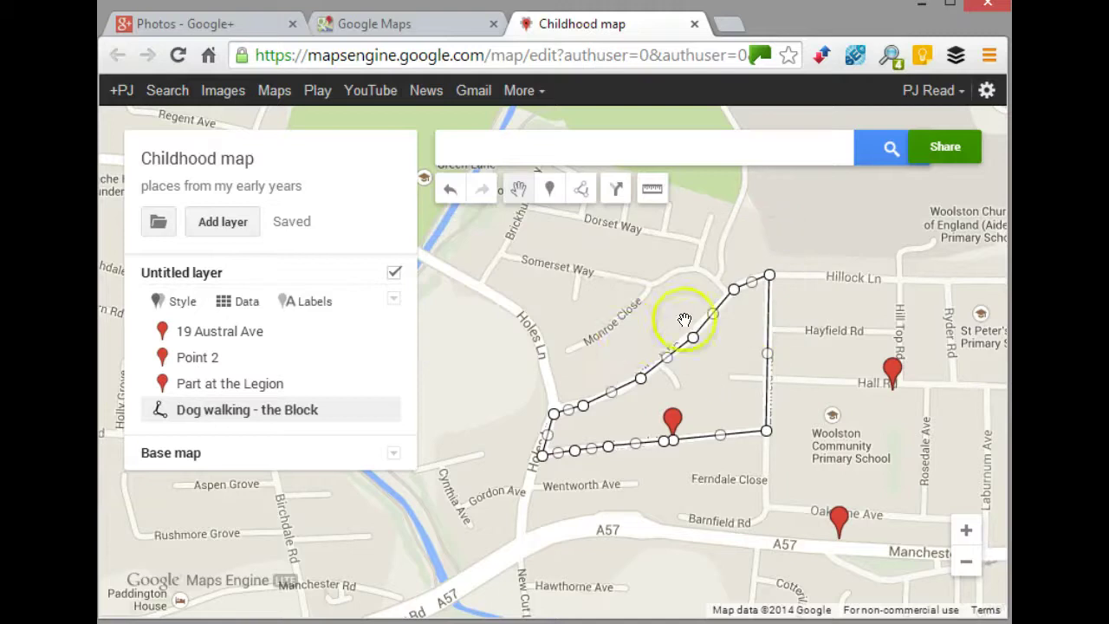
pyautogui.click(631, 335)
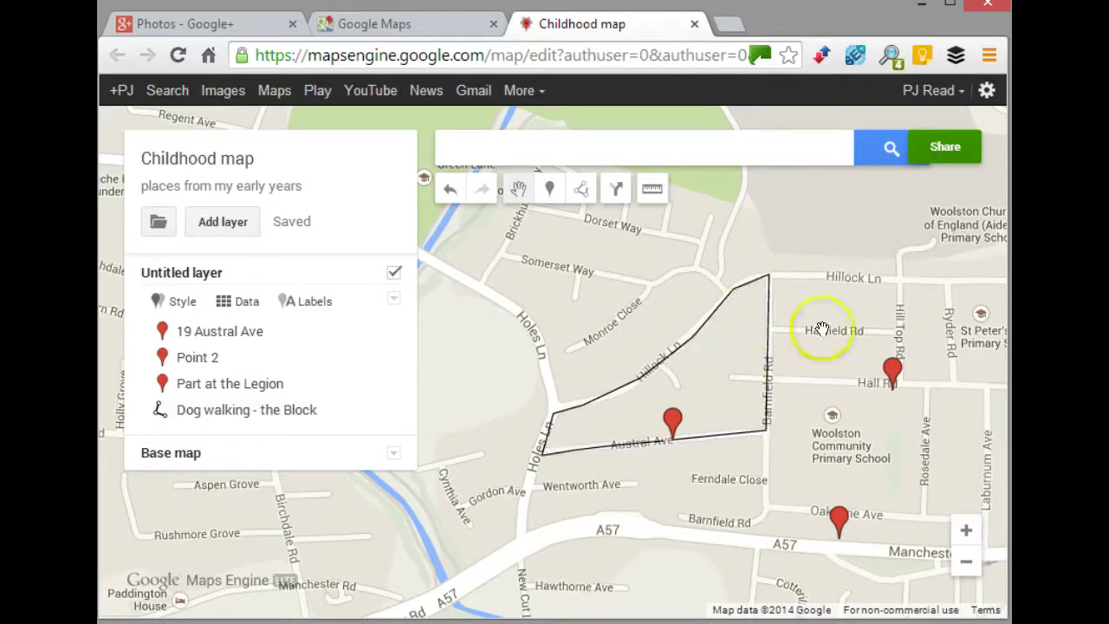
pyautogui.moveTo(841, 395); pyautogui.dragTo(876, 321)
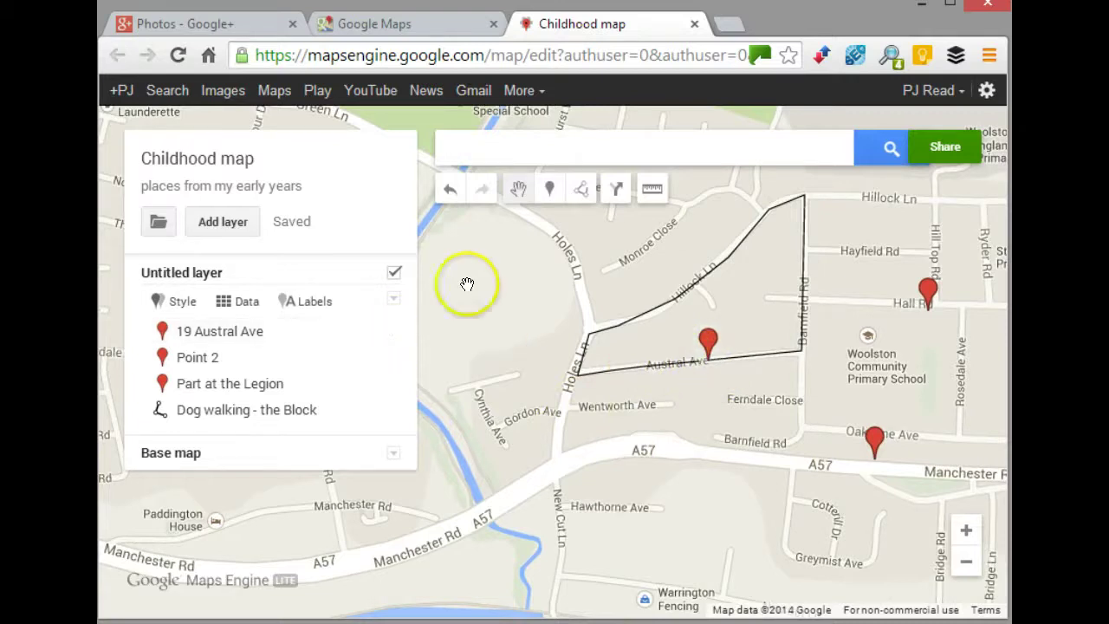
pyautogui.click(549, 189)
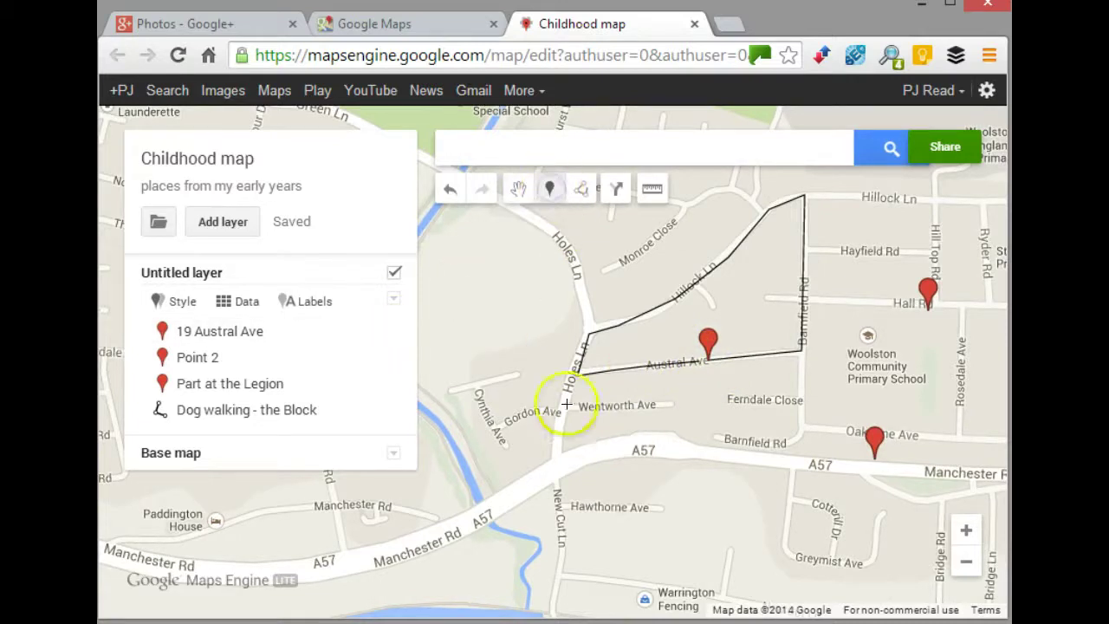
pyautogui.click(567, 442)
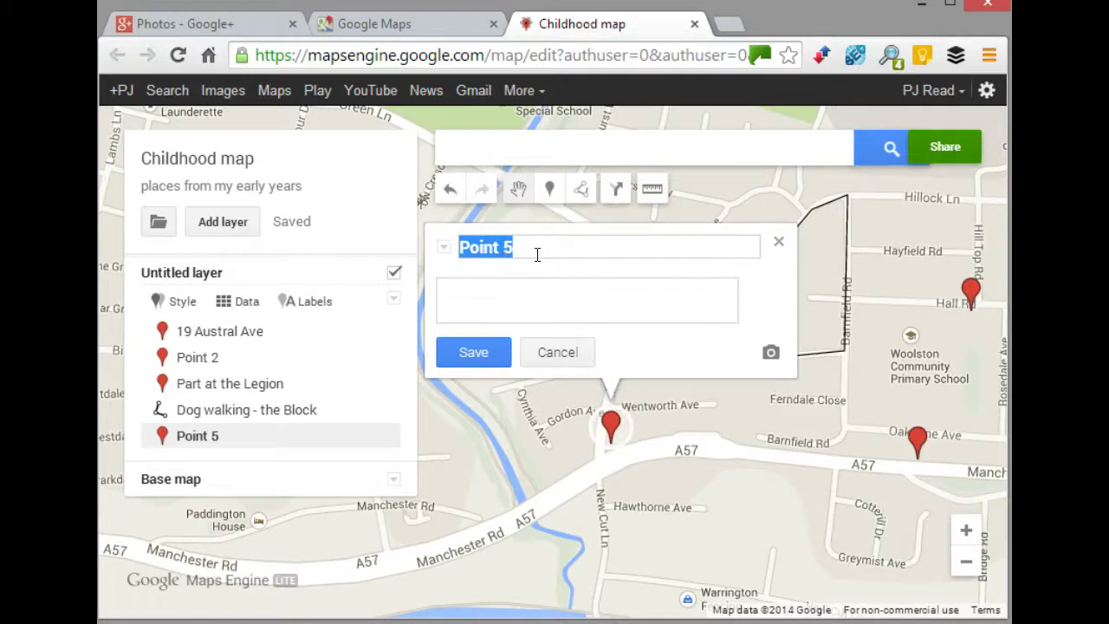
# - Title the fifth marker 'Post Office - Pickups', describe it 'pear drops - gob stoppers', and save
pyautogui.write('Post O')
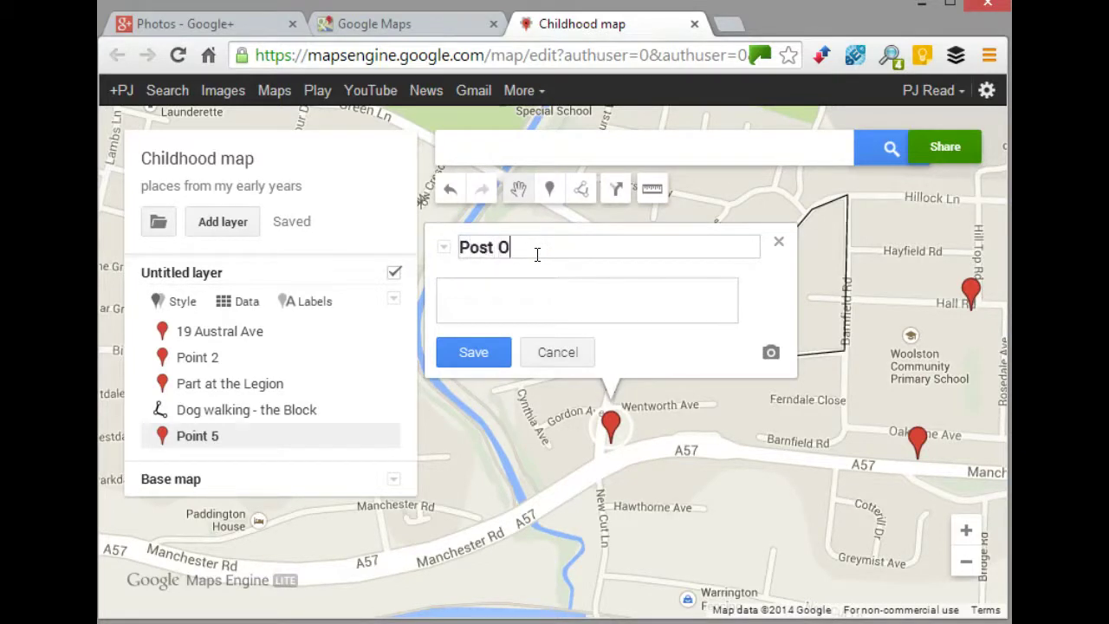
pyautogui.write('ffice - Pickups')
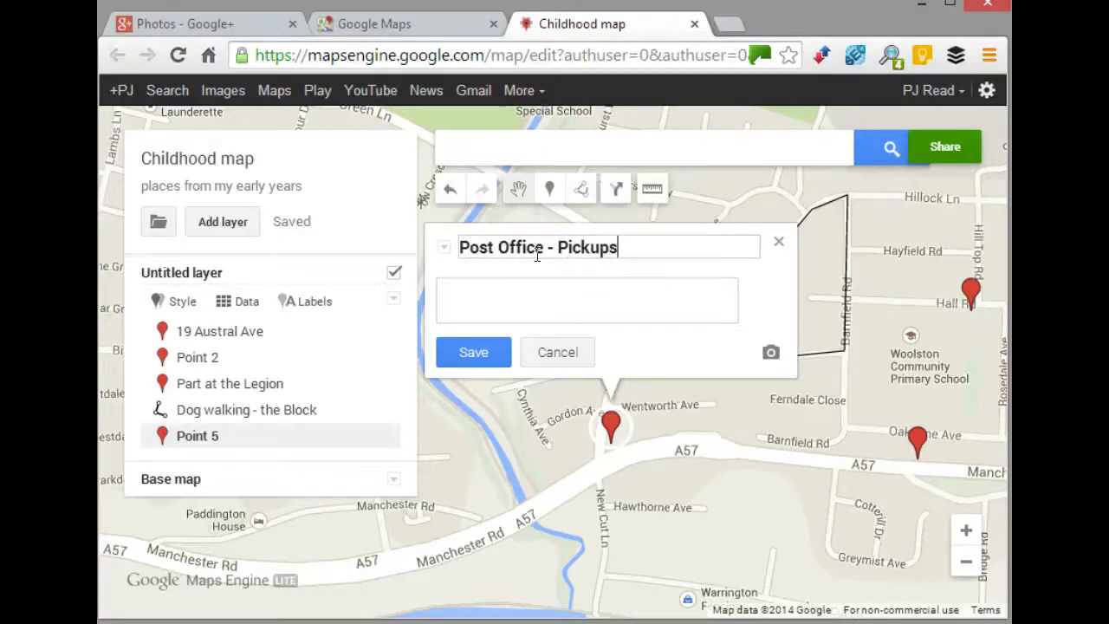
pyautogui.click(629, 297)
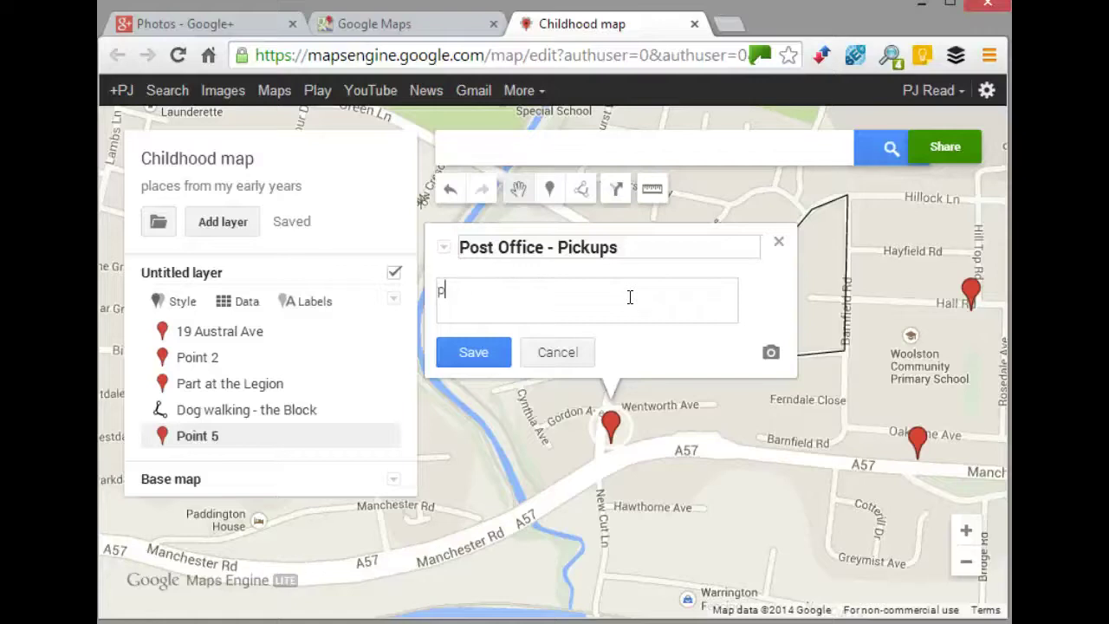
pyautogui.write('ear drops')
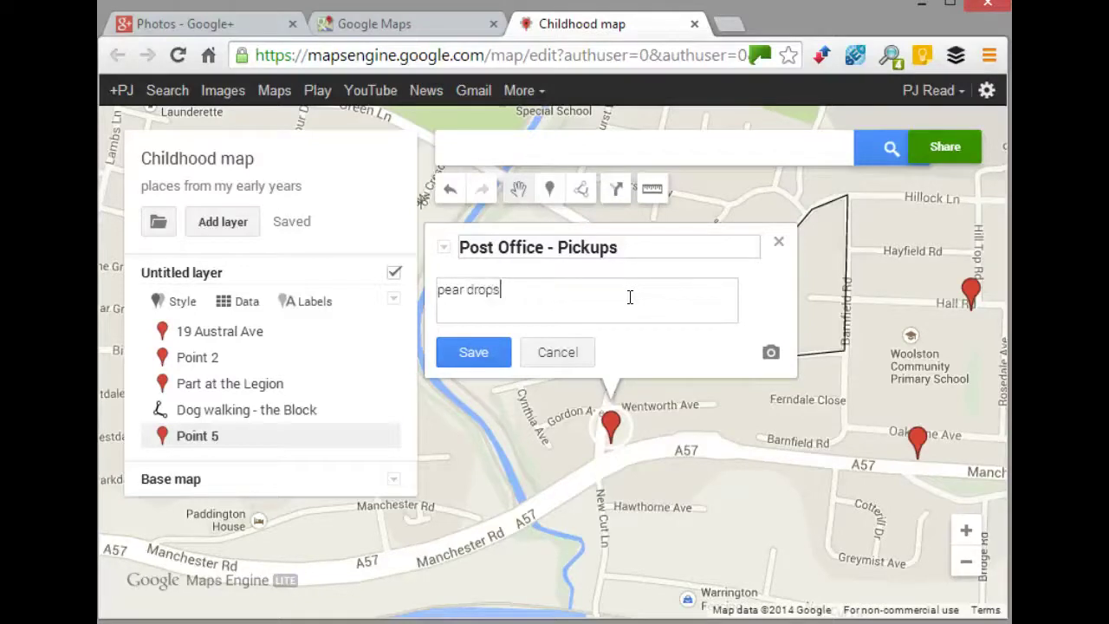
pyautogui.write(' - gobstapp')
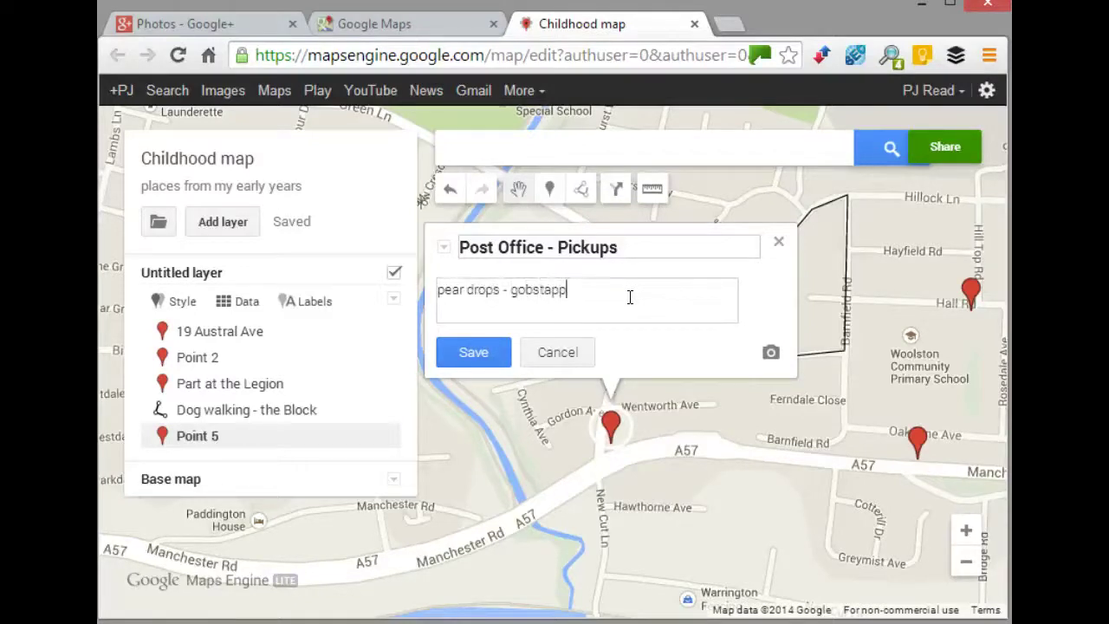
pyautogui.press('BackSpace')
pyautogui.press('BackSpace')
pyautogui.write('oppers')
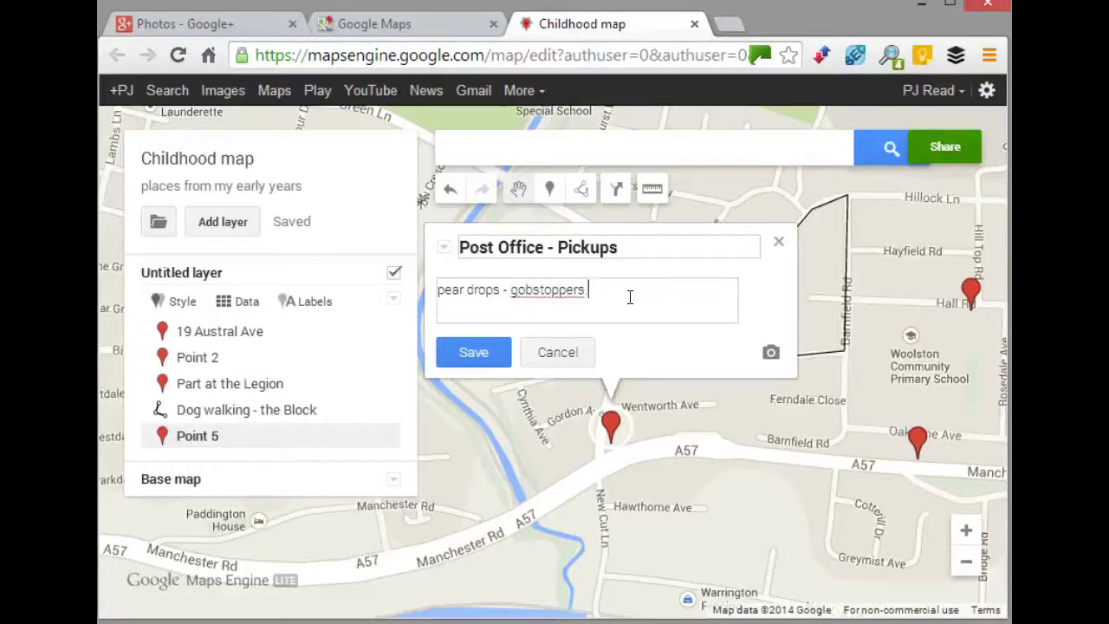
pyautogui.click(527, 290)
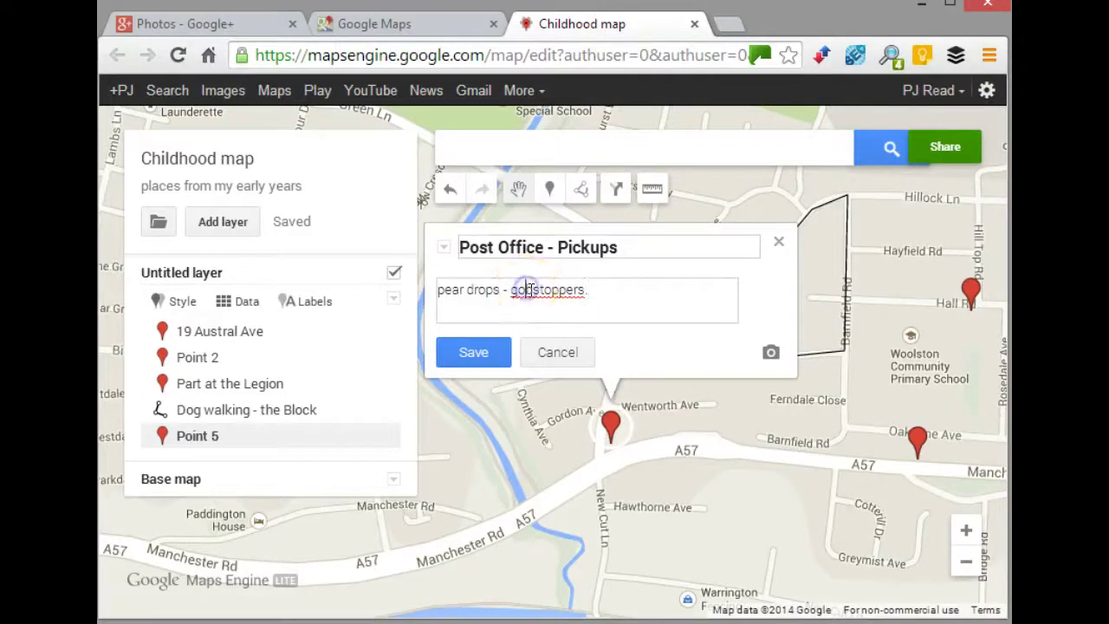
pyautogui.click(465, 350)
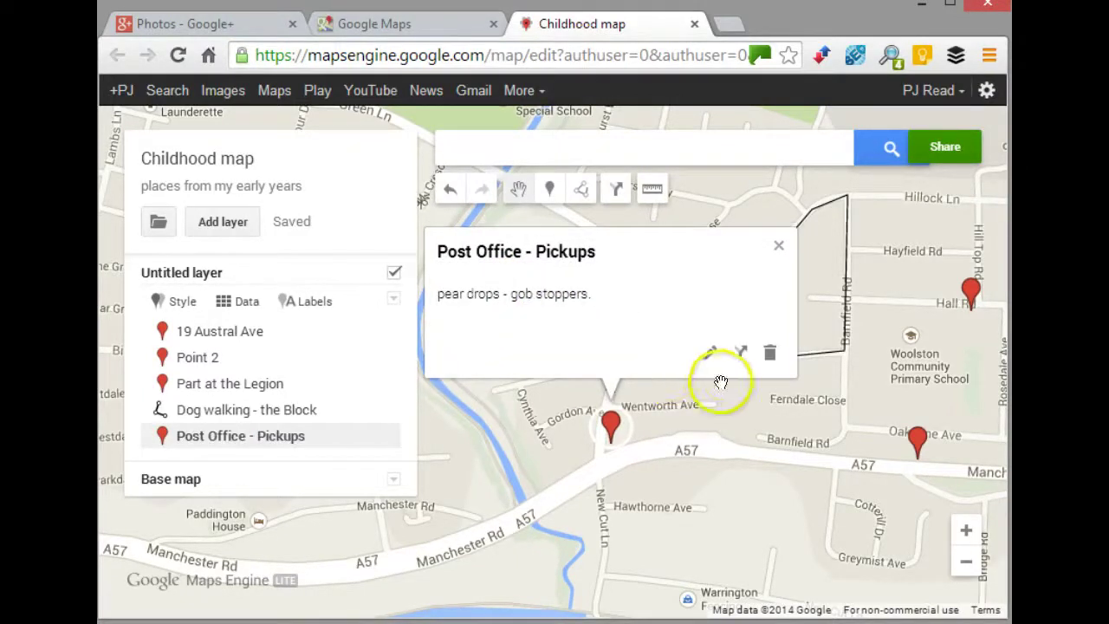
# - Close the Post Office - Pickups details and pan the map to bring Grey Mist lake into view
pyautogui.click(778, 246)
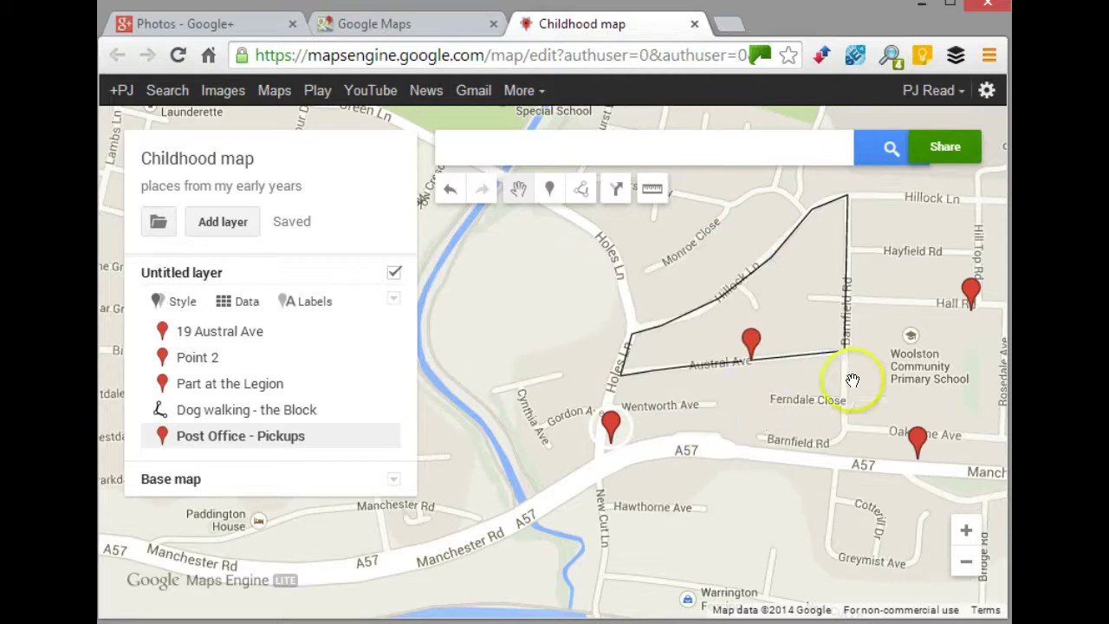
pyautogui.moveTo(874, 394); pyautogui.dragTo(825, 391)
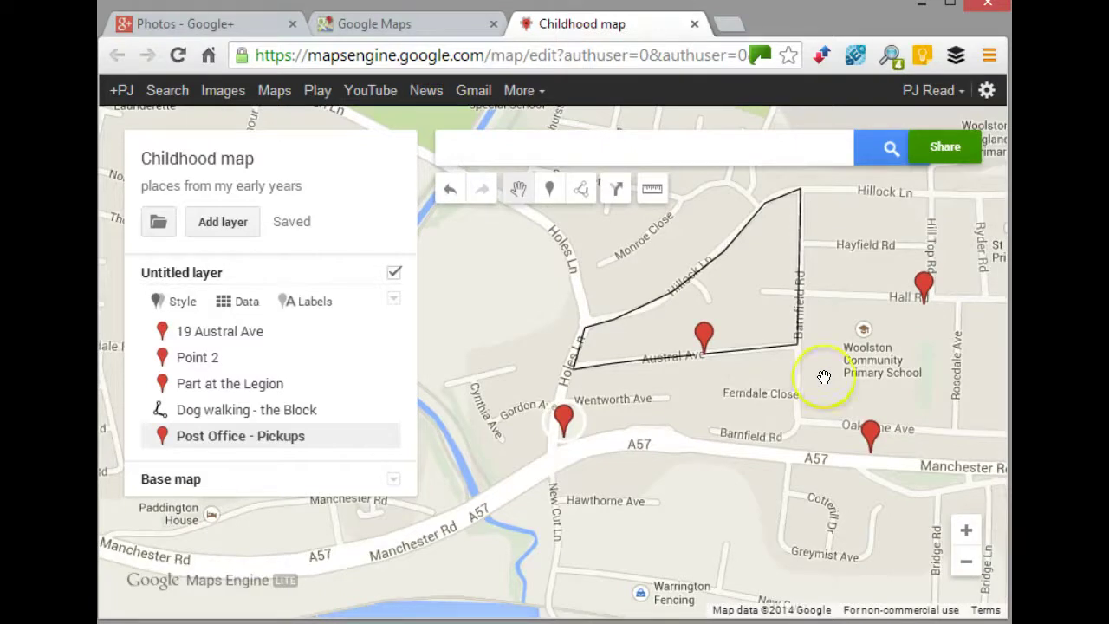
pyautogui.moveTo(823, 377); pyautogui.dragTo(817, 345)
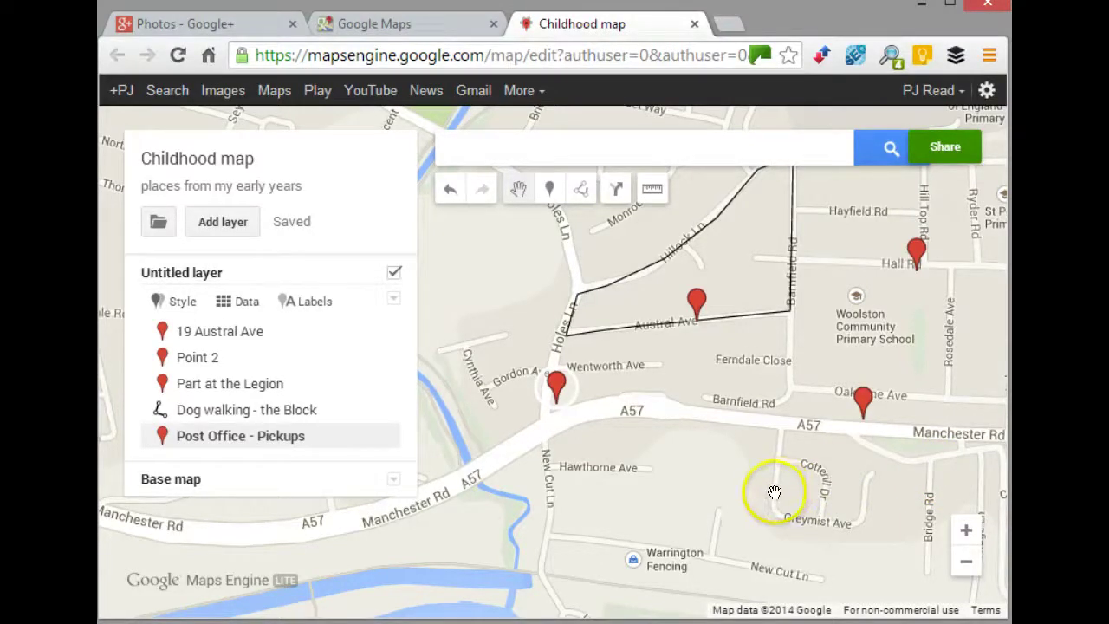
pyautogui.moveTo(744, 474); pyautogui.dragTo(731, 410)
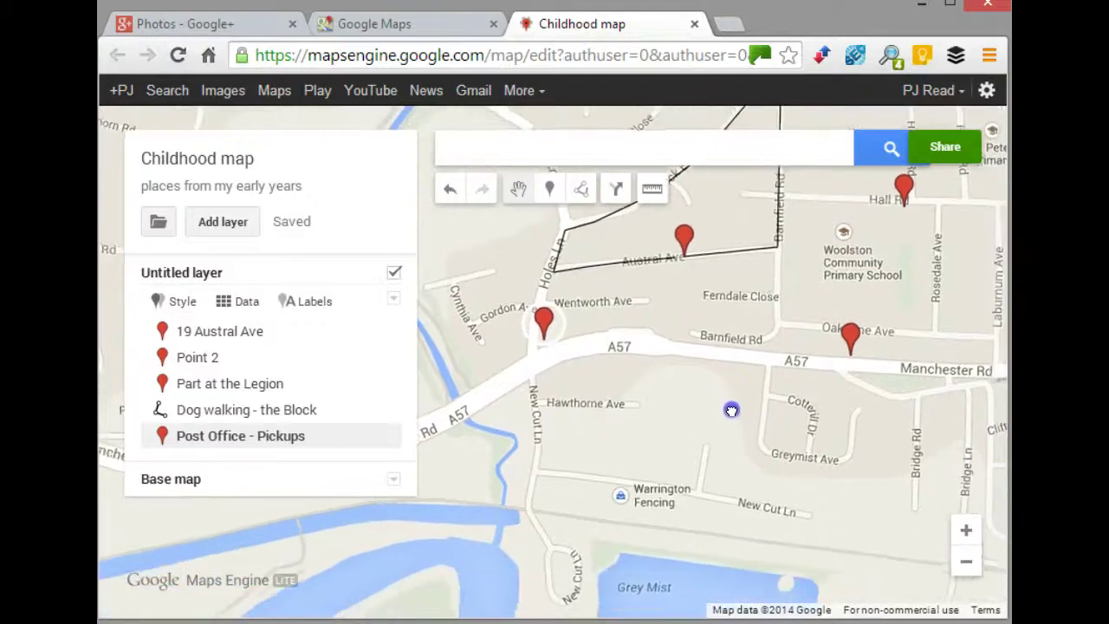
pyautogui.moveTo(744, 450); pyautogui.dragTo(720, 354)
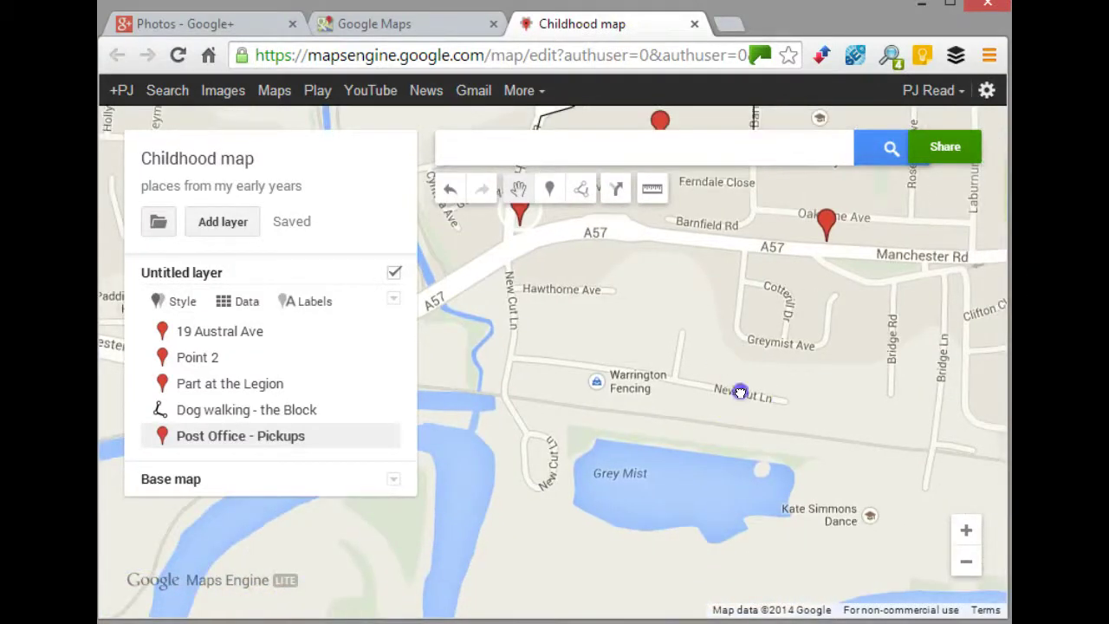
pyautogui.moveTo(740, 392); pyautogui.dragTo(736, 378)
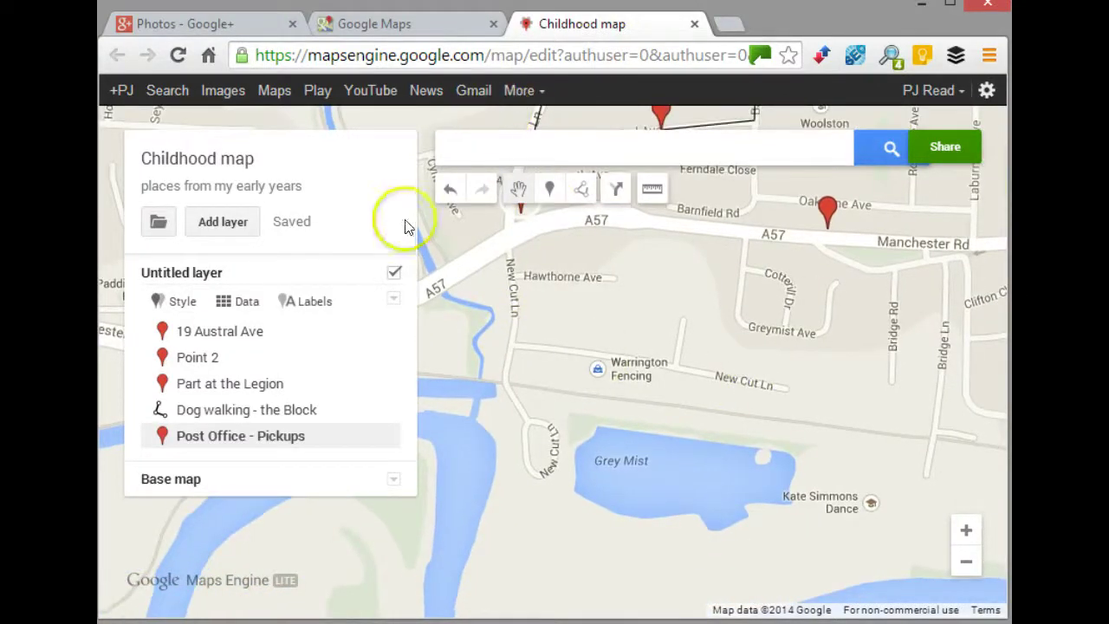
pyautogui.click(549, 189)
# - Drop a marker above Grey Mist lake titled 'Fishing, Built rafts - swimming' and save it
pyautogui.click(609, 425)
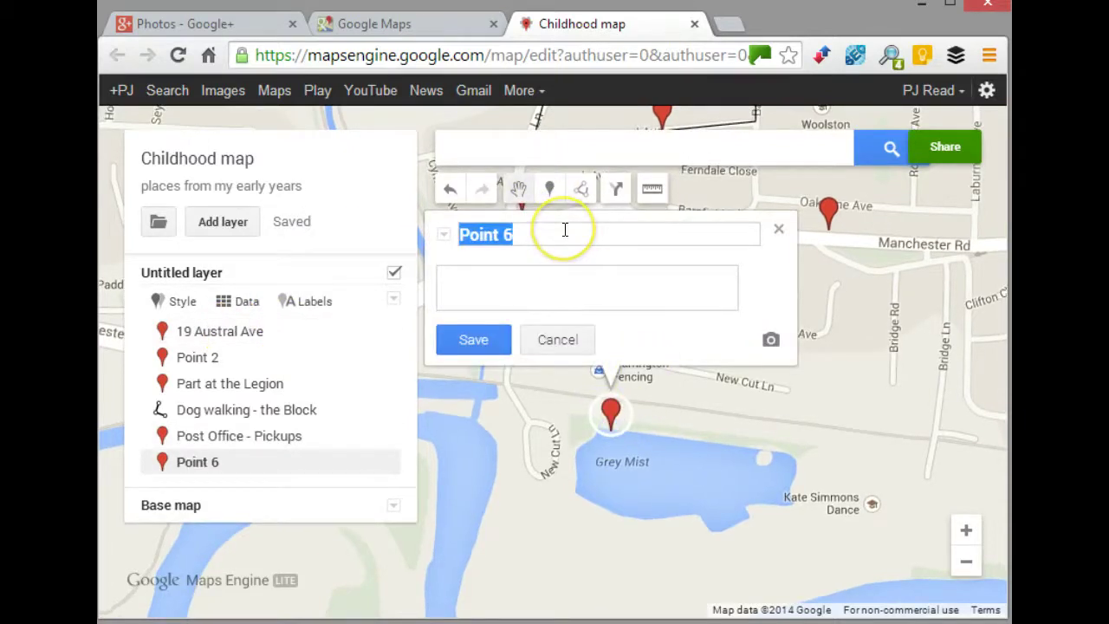
pyautogui.write('Fishingm')
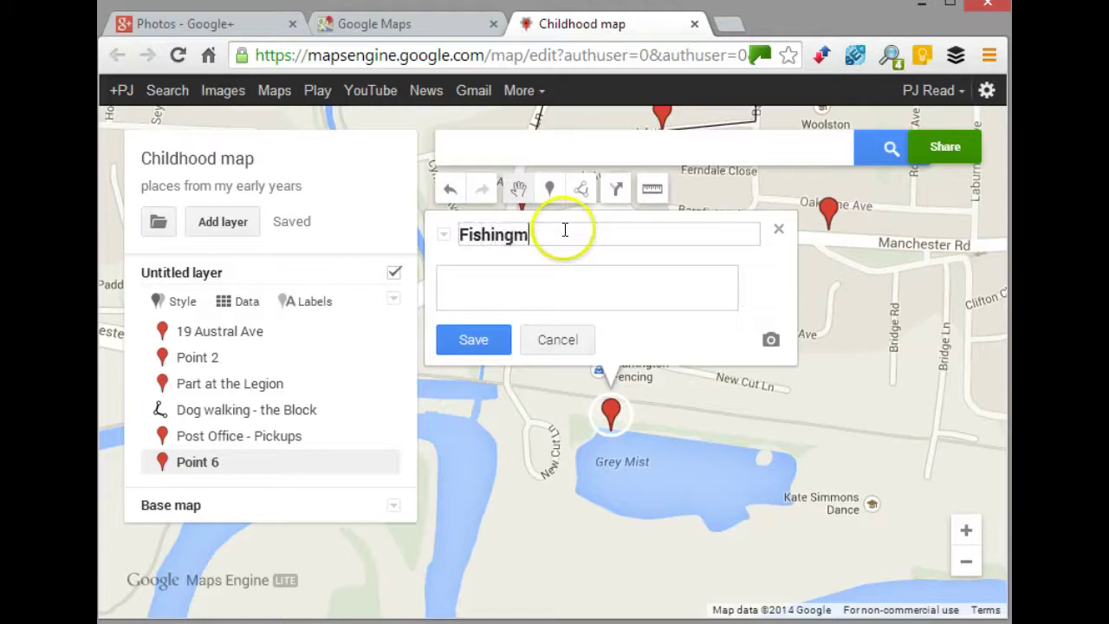
pyautogui.press('BackSpace')
pyautogui.write(', Built raft')
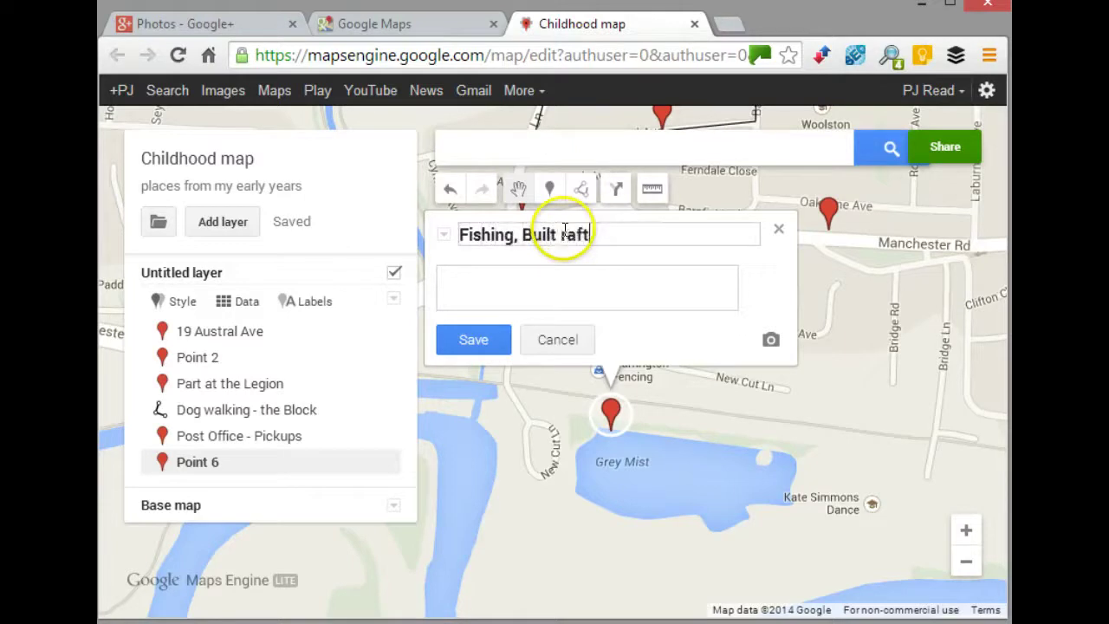
pyautogui.write('s - swimming')
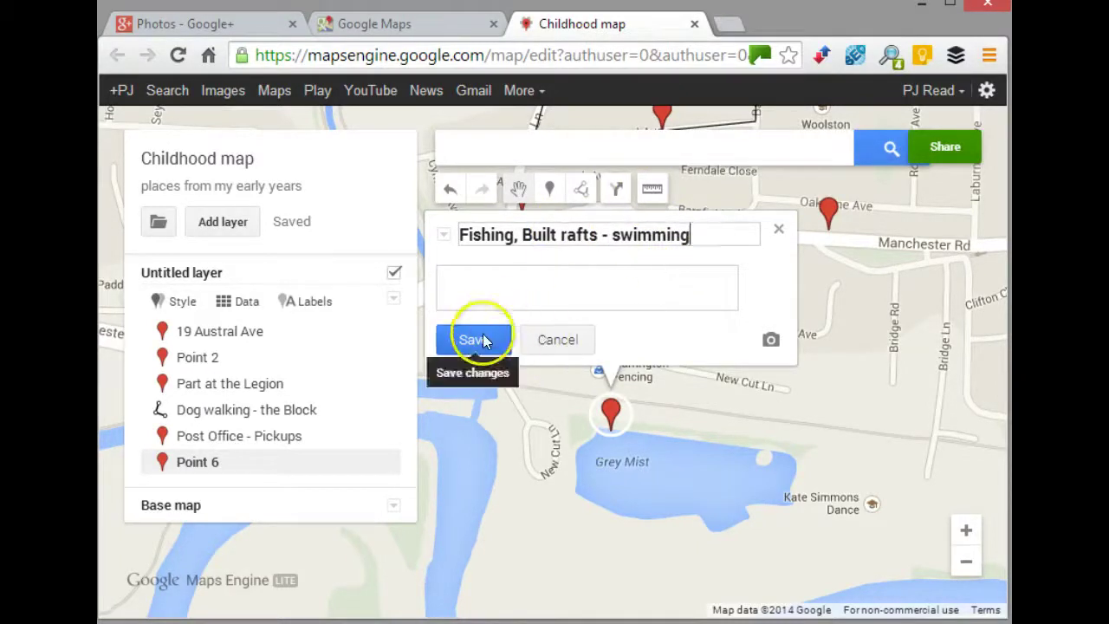
pyautogui.click(482, 339)
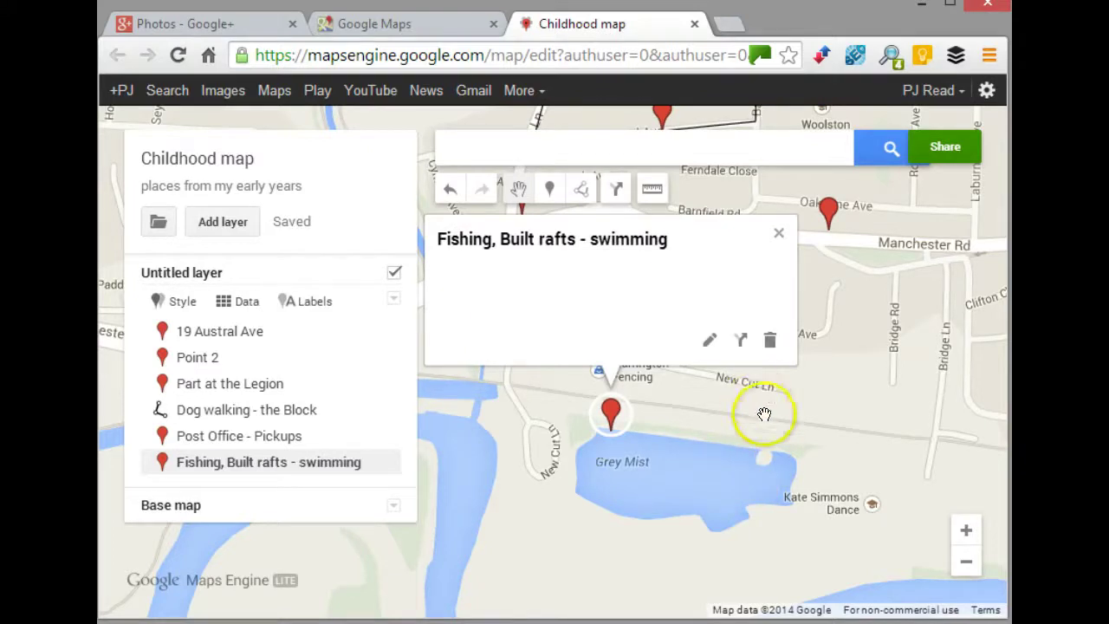
pyautogui.click(779, 232)
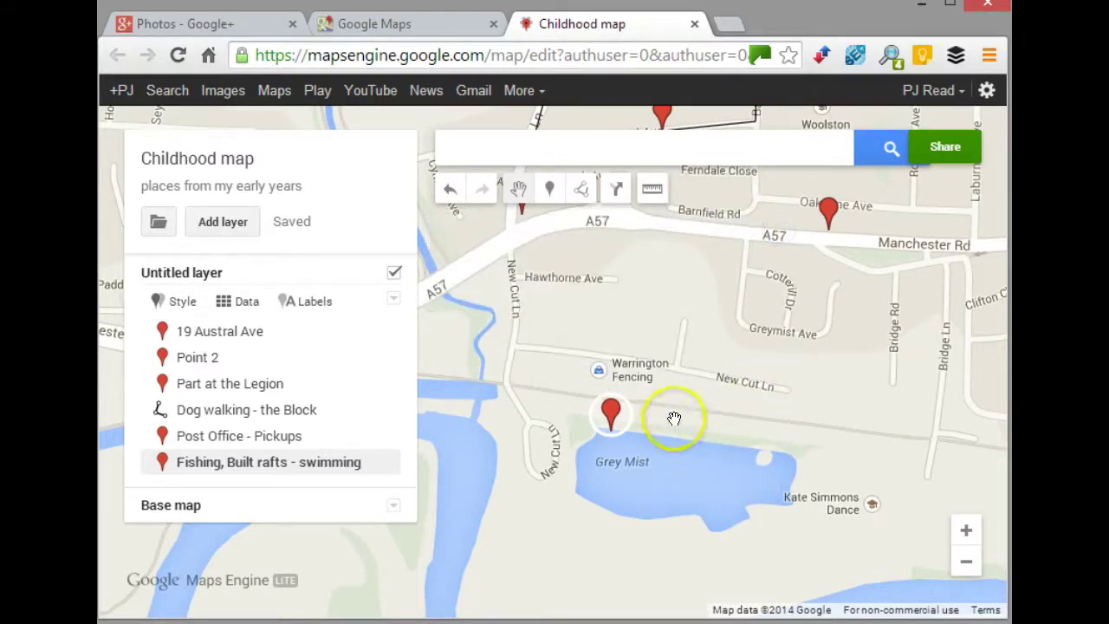
# - Pan the map north to show Woolston Park and the field beside Green Lane Community Special School
pyautogui.moveTo(667, 416); pyautogui.dragTo(702, 460)
pyautogui.moveTo(725, 396); pyautogui.dragTo(711, 462)
pyautogui.moveTo(718, 276); pyautogui.dragTo(716, 436)
pyautogui.moveTo(797, 235); pyautogui.dragTo(807, 481)
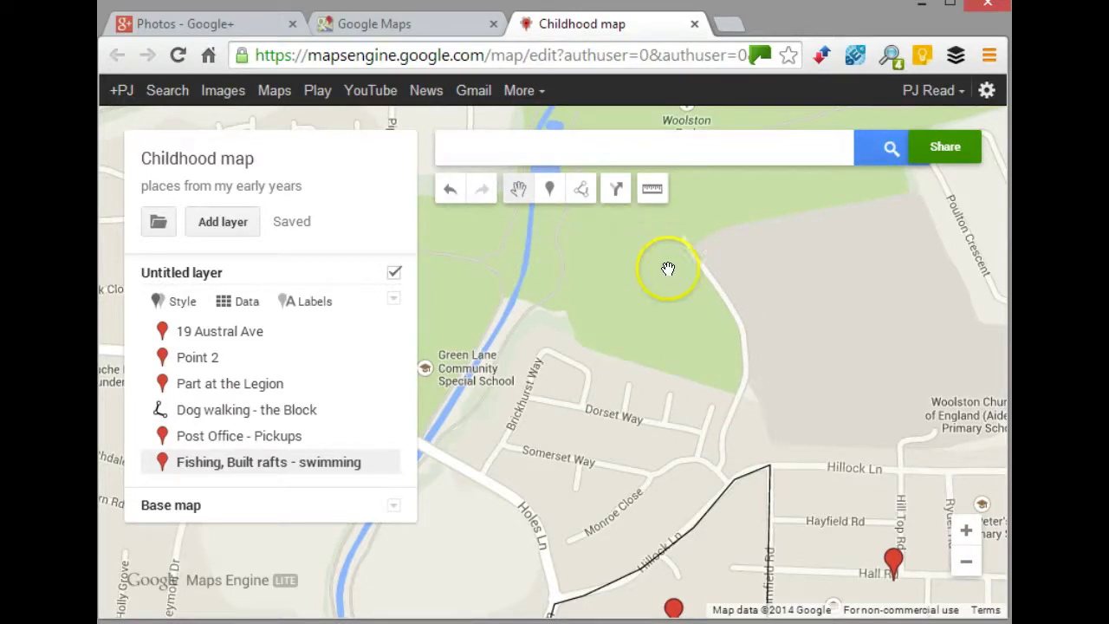
pyautogui.moveTo(689, 270); pyautogui.dragTo(661, 263)
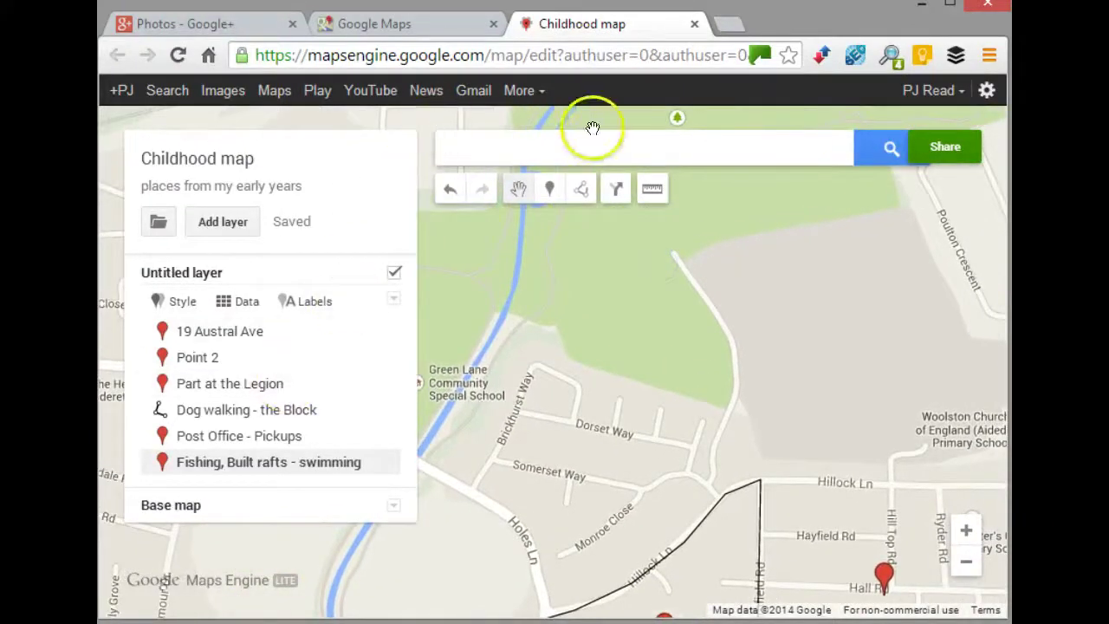
pyautogui.click(549, 188)
pyautogui.click(698, 298)
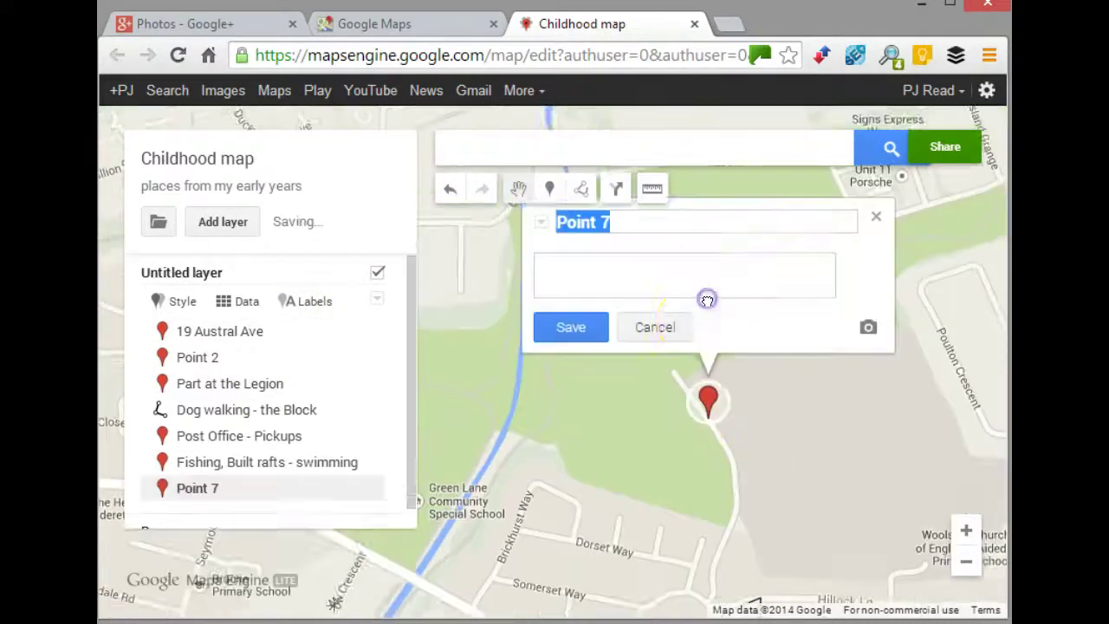
pyautogui.write('Farmers field - potatoes')
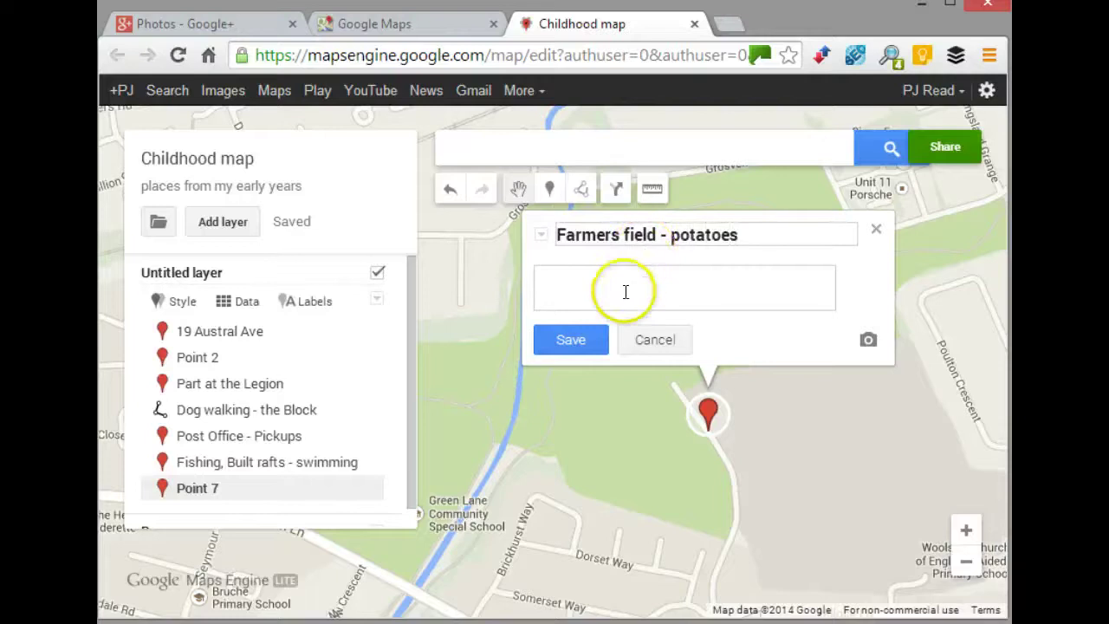
pyautogui.click(598, 277)
pyautogui.click(575, 341)
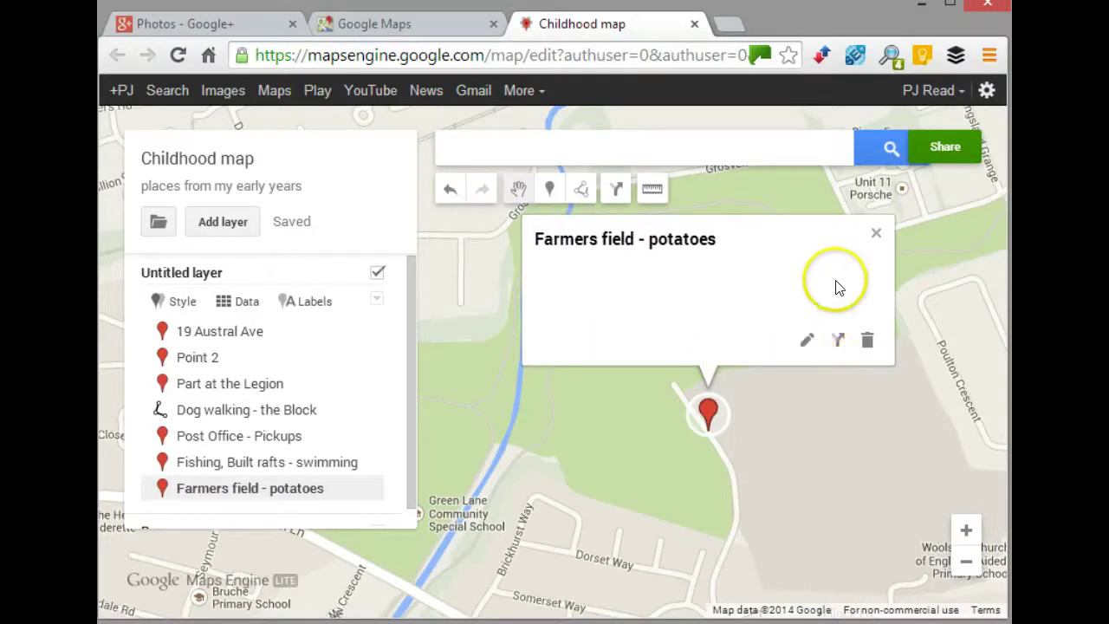
pyautogui.click(873, 237)
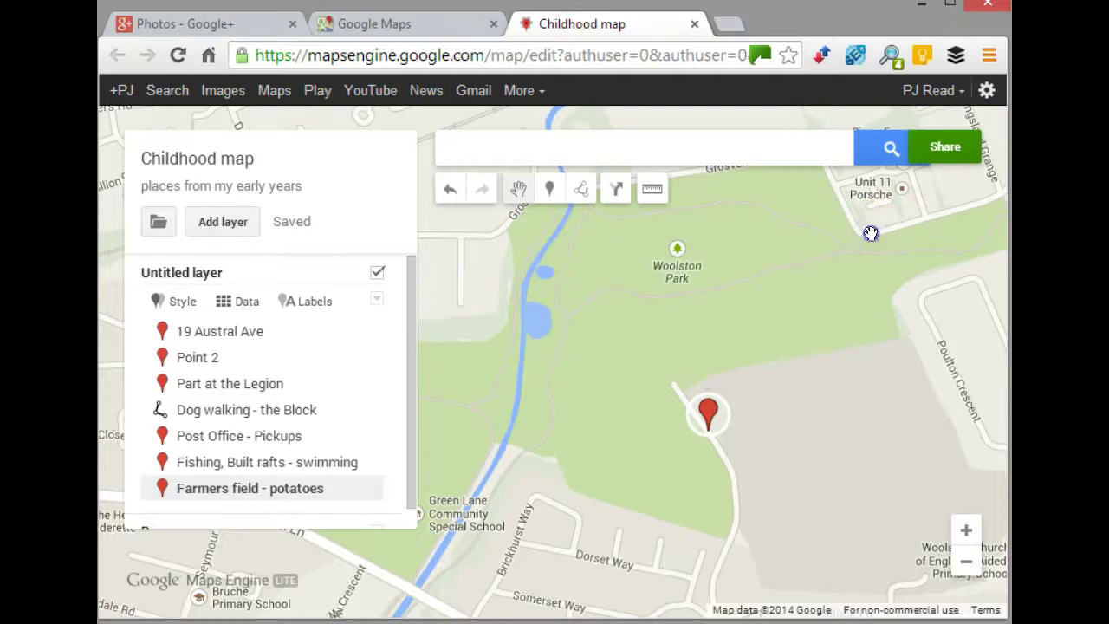
pyautogui.moveTo(710, 463); pyautogui.dragTo(705, 363)
pyautogui.click(729, 376)
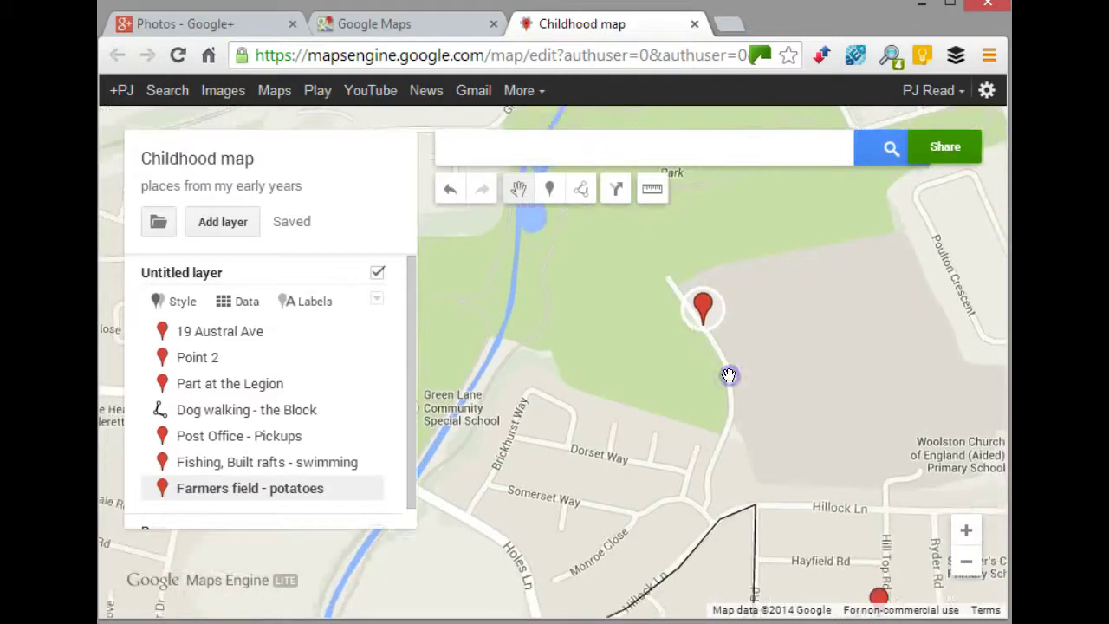
pyautogui.moveTo(737, 330); pyautogui.dragTo(733, 370)
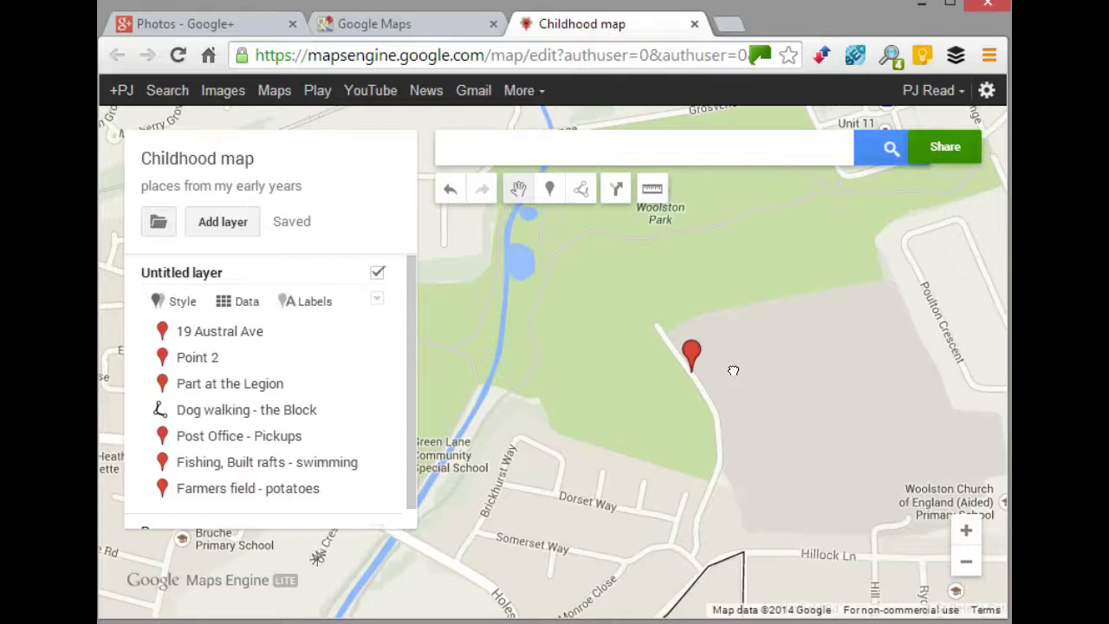
pyautogui.moveTo(732, 368); pyautogui.dragTo(785, 366)
pyautogui.click(781, 375)
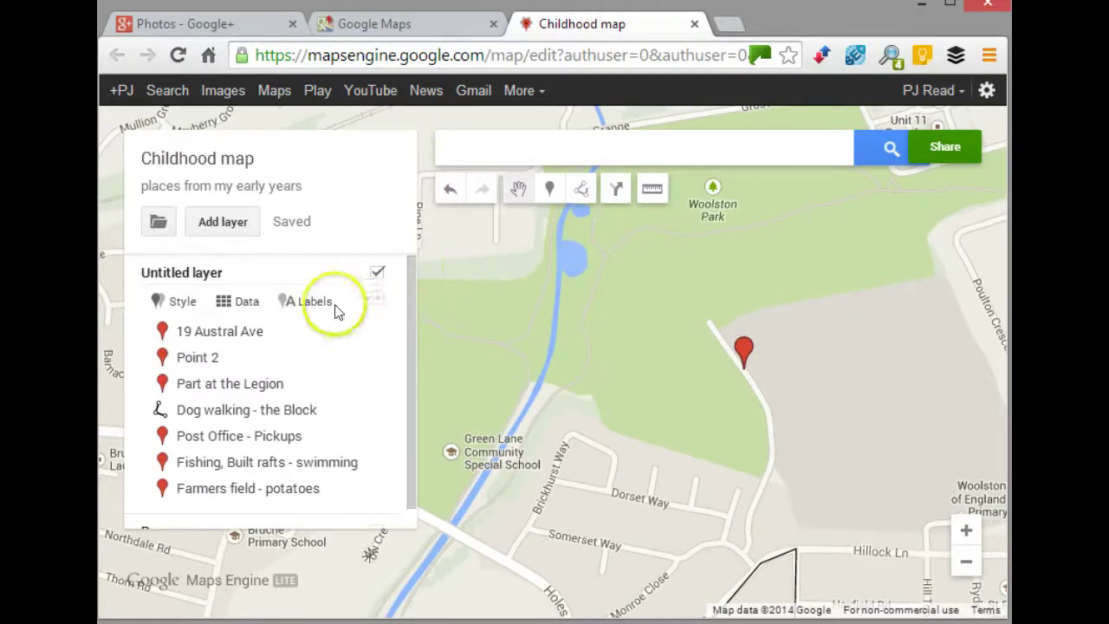
pyautogui.moveTo(378, 328)
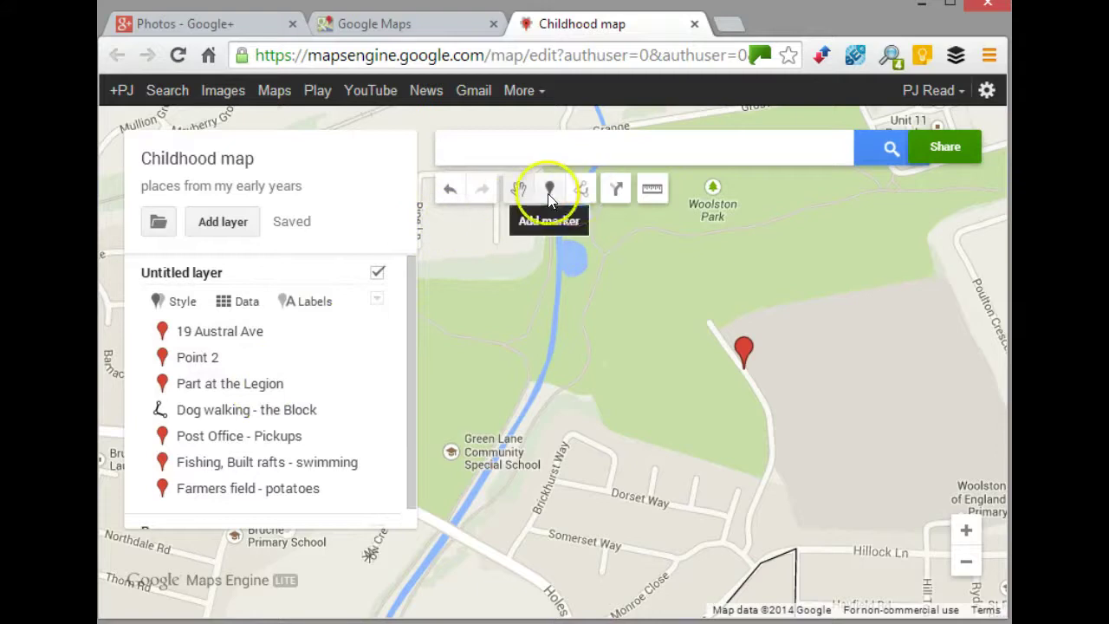
# - Outline the field beside Woolston Park as a closed four-corner polygon
pyautogui.click(580, 193)
pyautogui.click(617, 285)
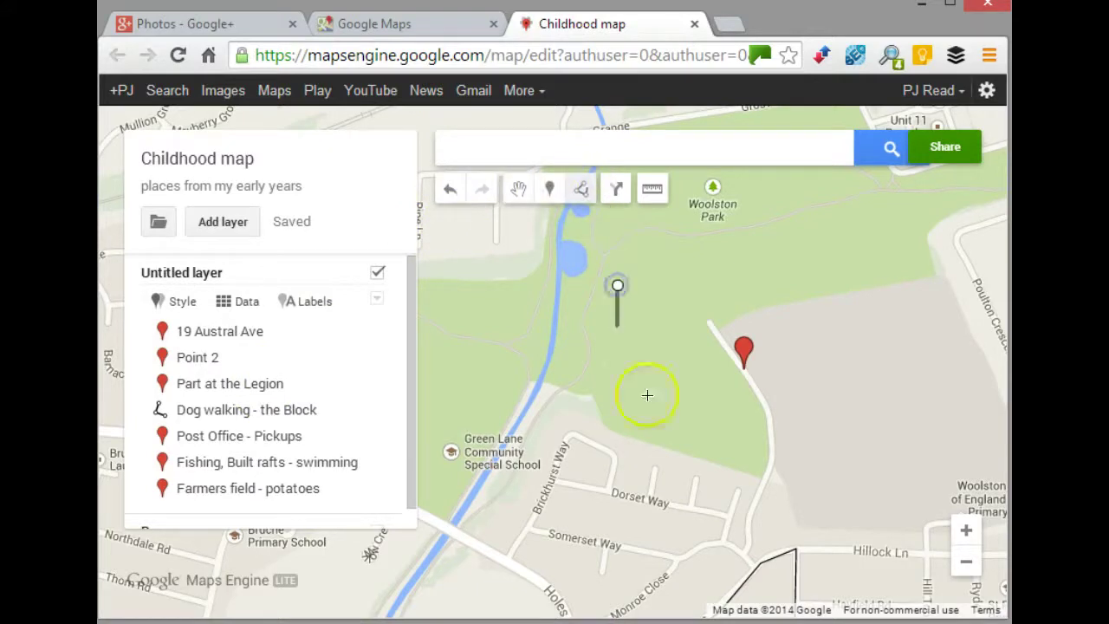
pyautogui.click(656, 402)
pyautogui.click(793, 380)
pyautogui.click(865, 250)
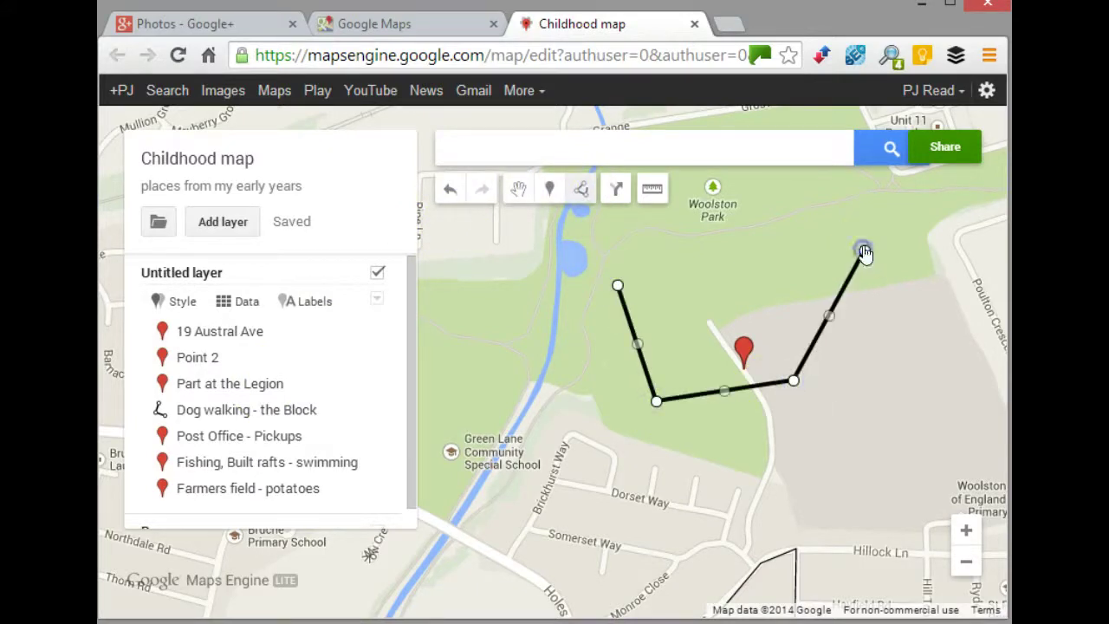
pyautogui.click(617, 285)
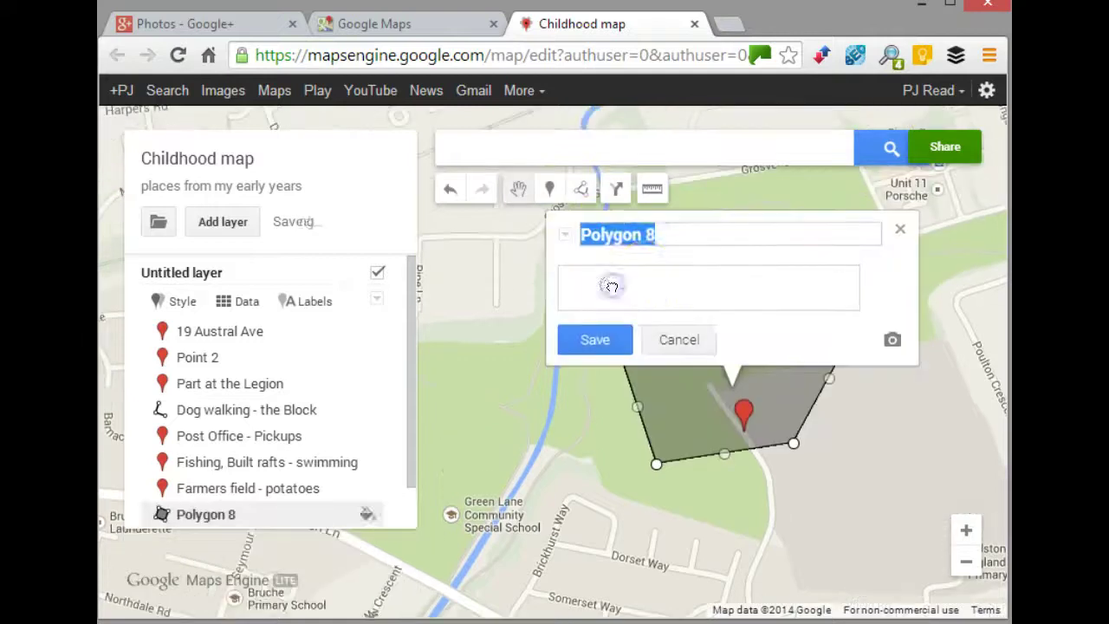
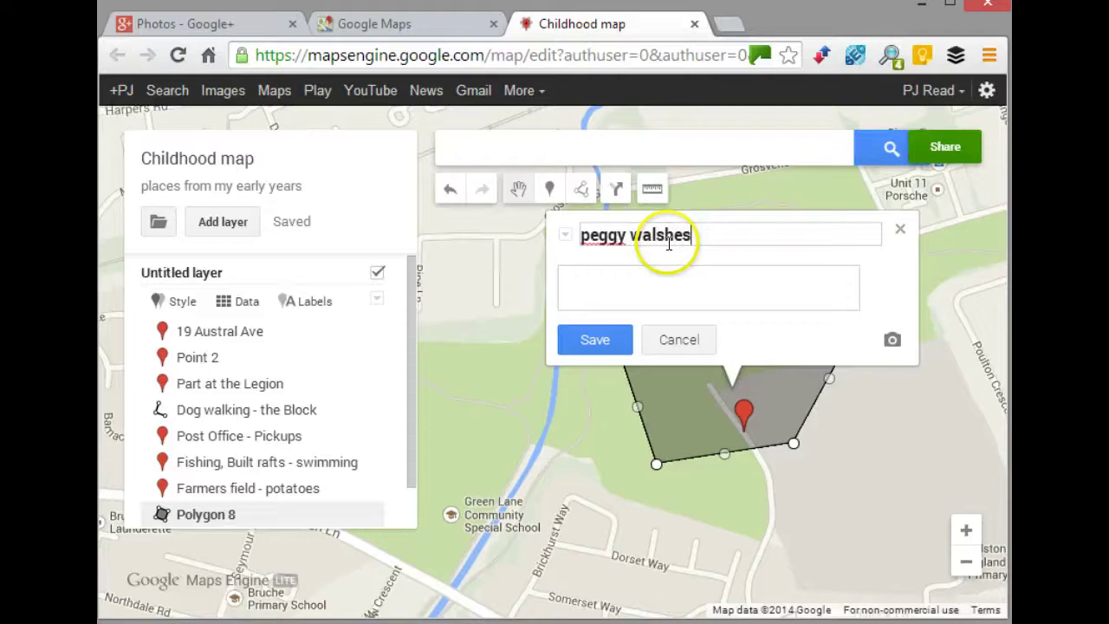
pyautogui.click(605, 341)
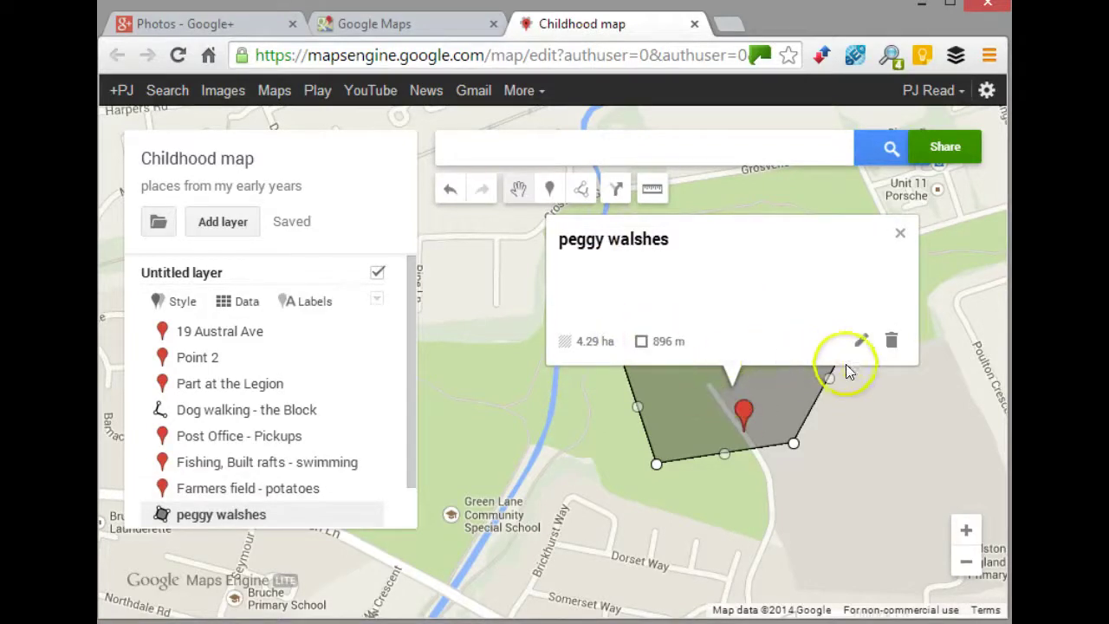
pyautogui.click(861, 340)
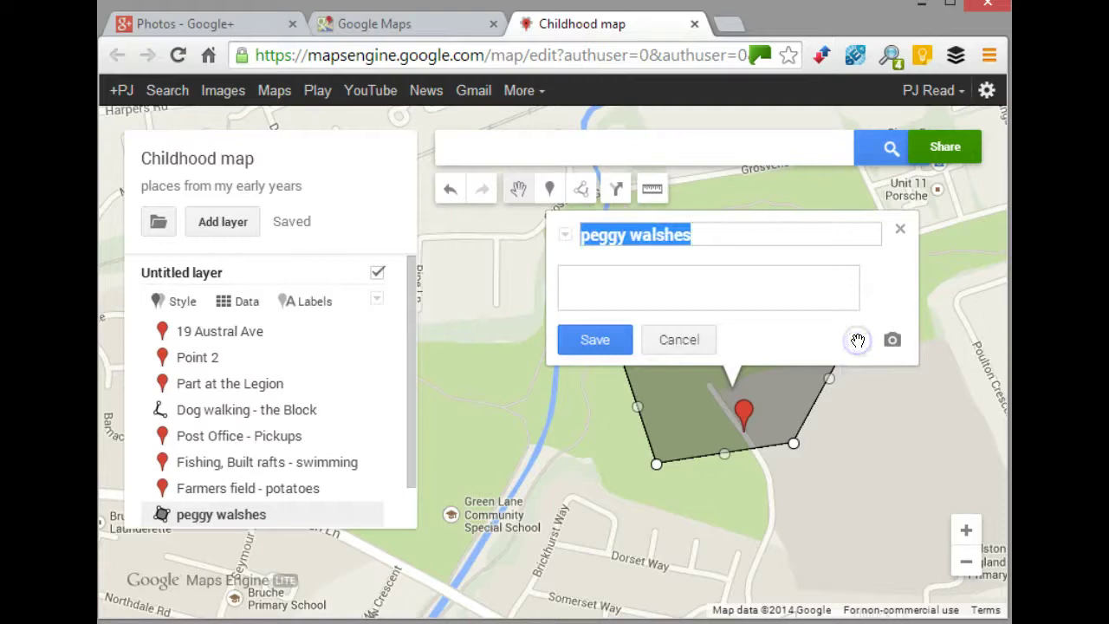
pyautogui.click(595, 339)
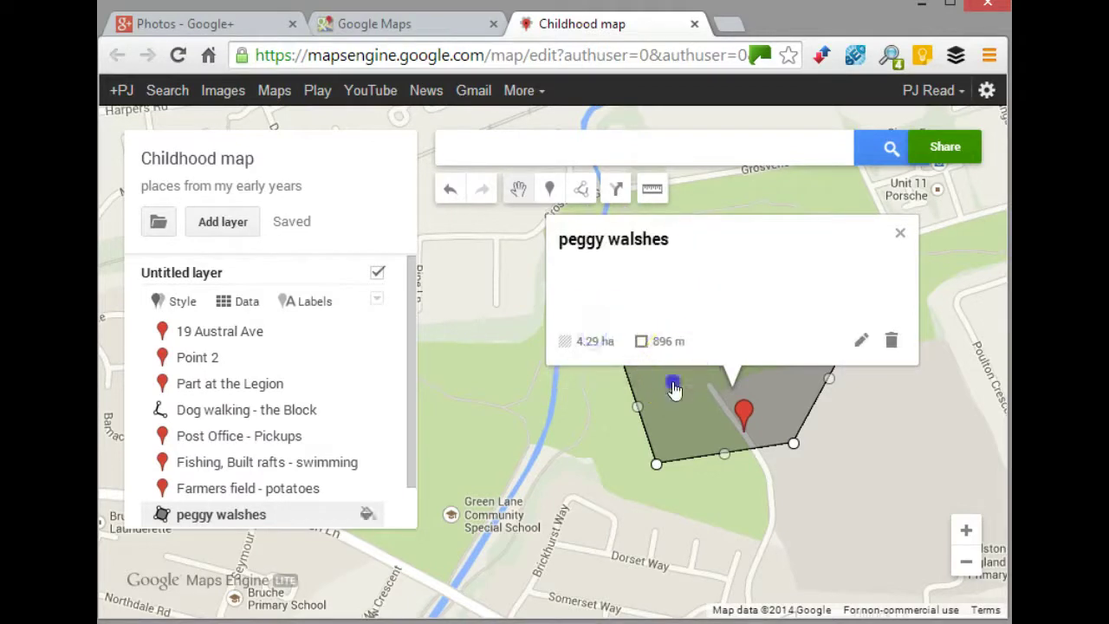
# - Review the field's 896 m perimeter and 4.29 ha area, then close its info panel
pyautogui.click(713, 389)
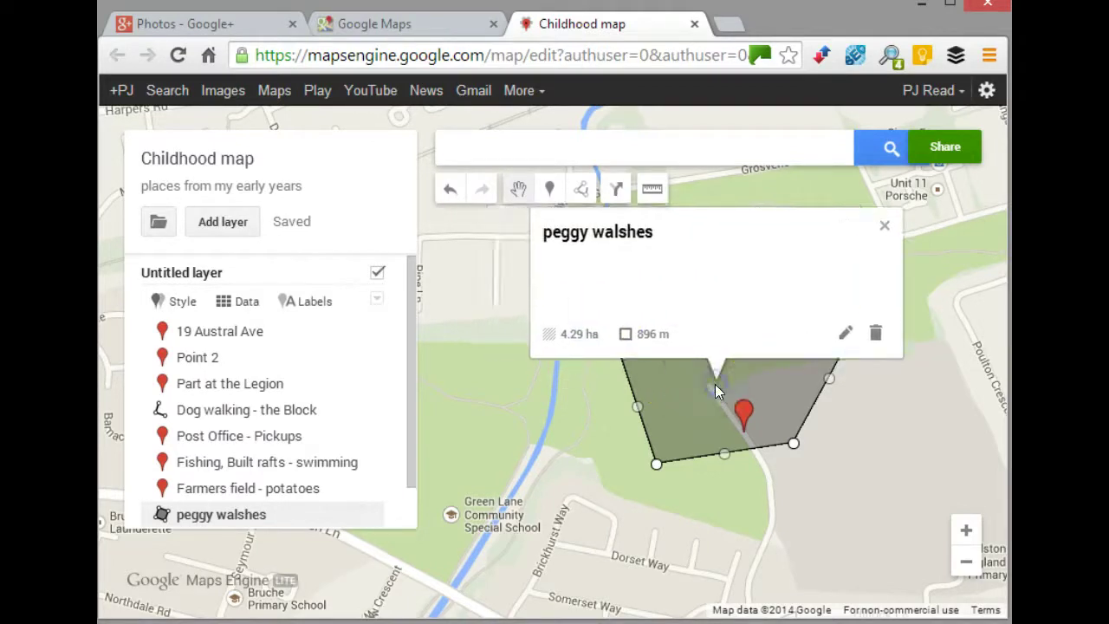
pyautogui.click(650, 333)
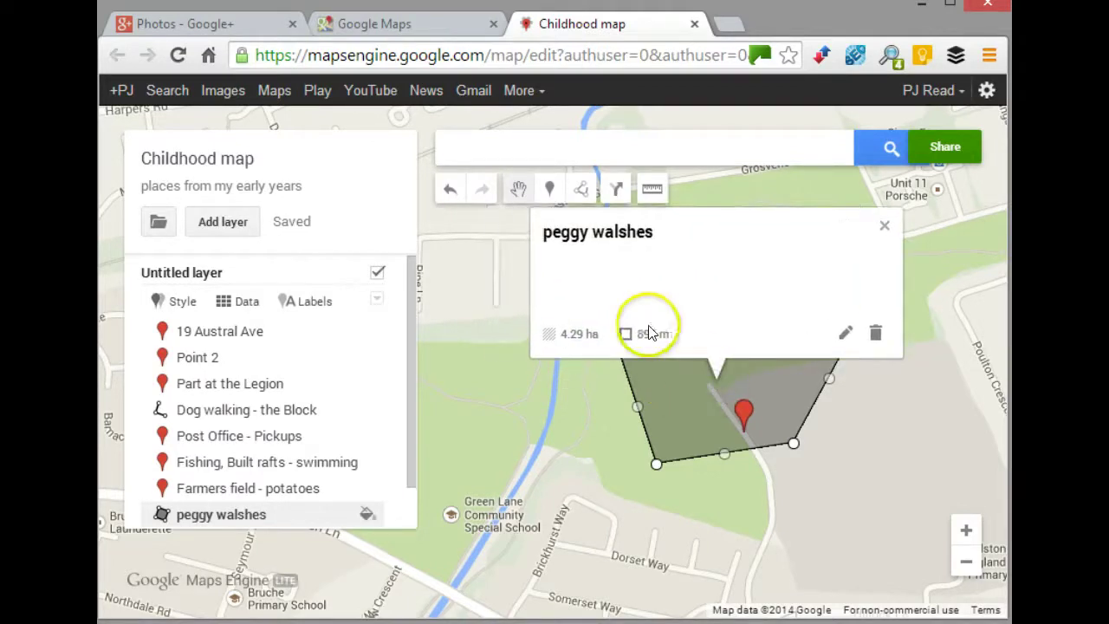
pyautogui.click(548, 336)
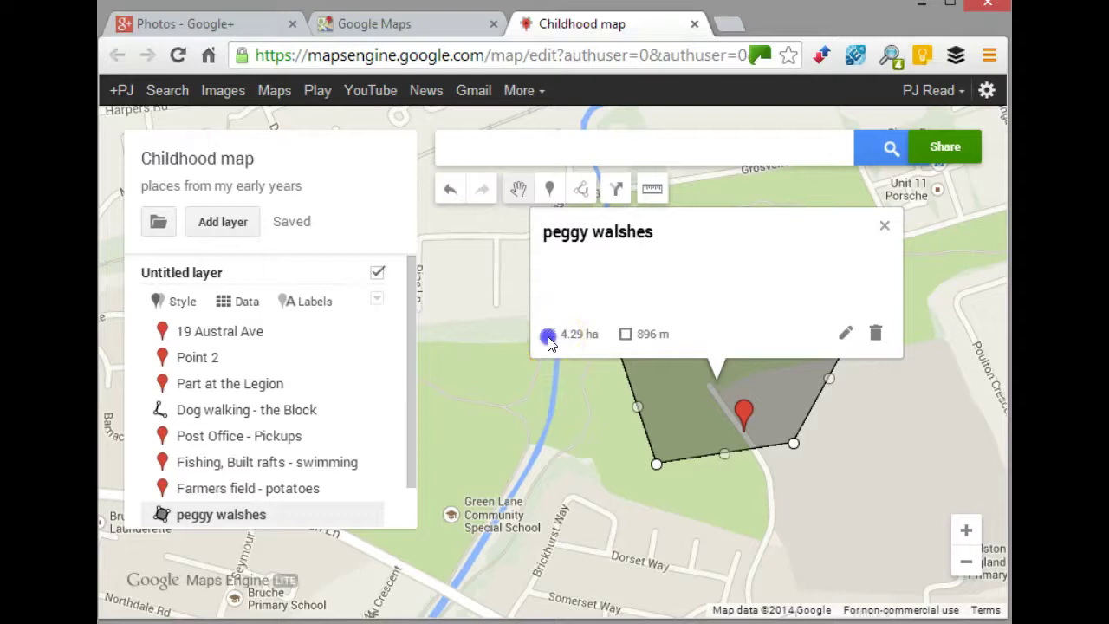
pyautogui.click(882, 226)
pyautogui.moveTo(889, 370); pyautogui.dragTo(875, 265)
# - Frame all the Childhood map's placemarks, route and field, then bring up Share settings
pyautogui.click(875, 265)
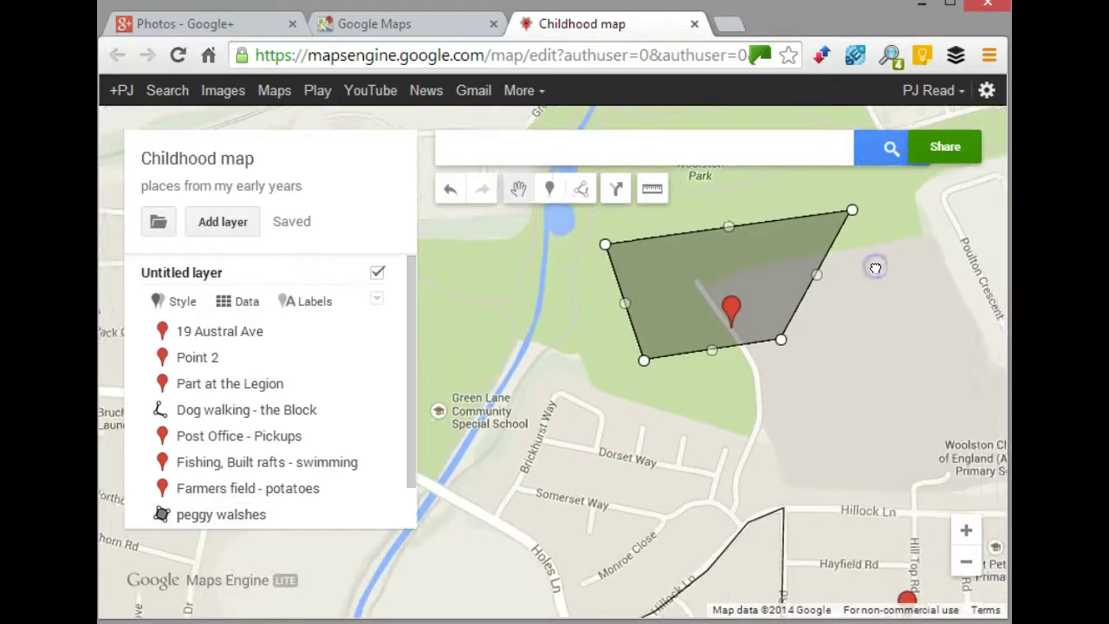
pyautogui.moveTo(779, 327)
pyautogui.mouseDown()
pyautogui.moveTo(761, 206)
pyautogui.moveTo(731, 279)
pyautogui.moveTo(792, 314)
pyautogui.mouseUp()
pyautogui.scroll(-2, 819, 275)
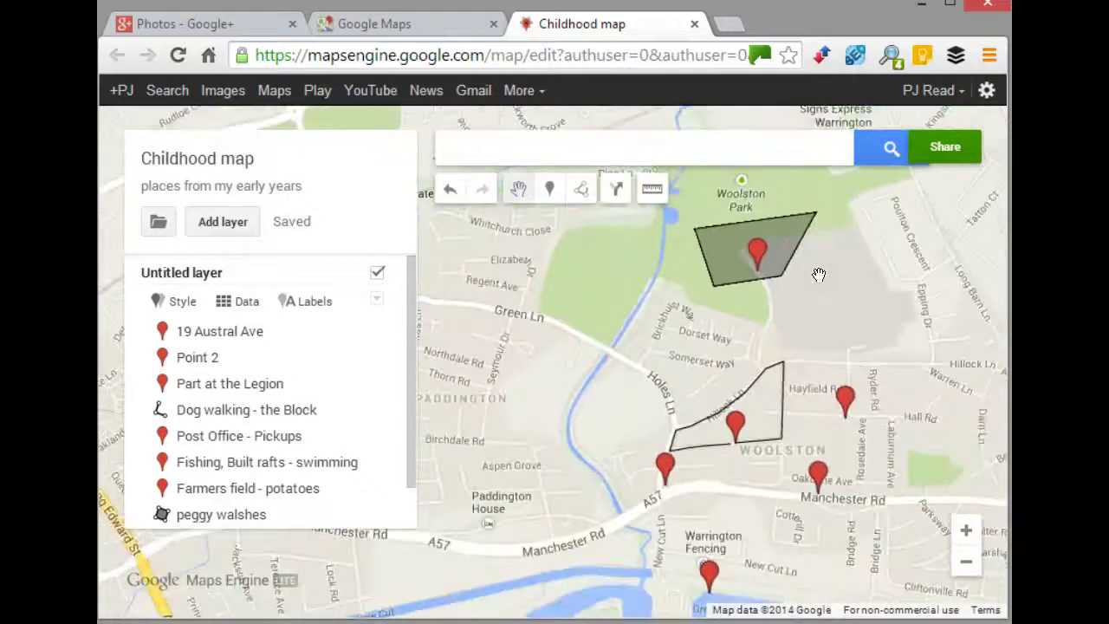
pyautogui.moveTo(864, 302); pyautogui.dragTo(815, 286)
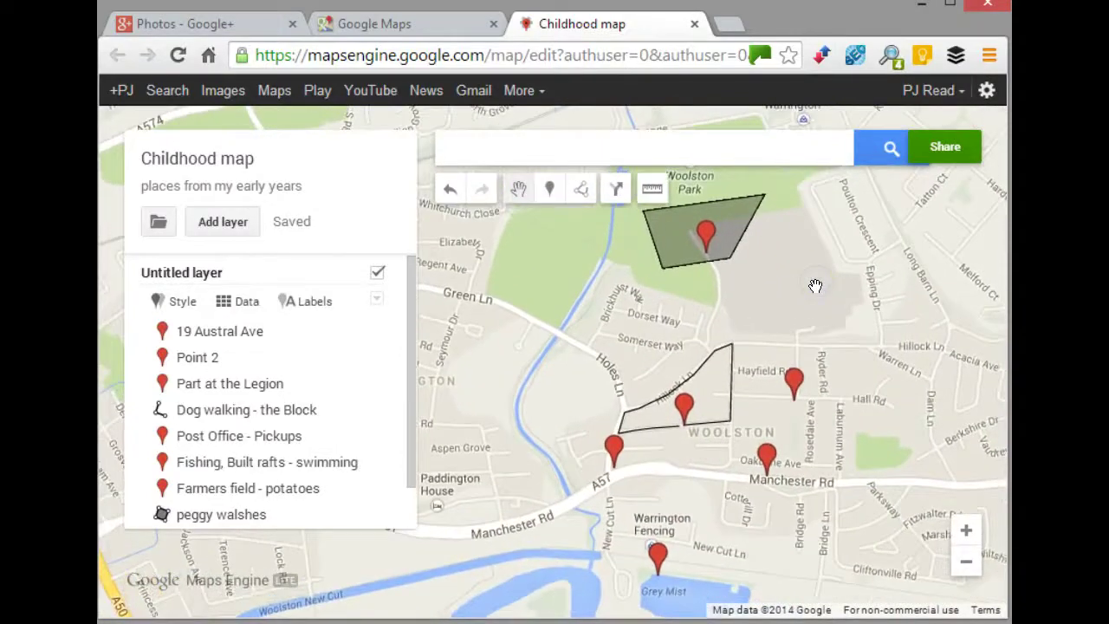
pyautogui.click(805, 289)
pyautogui.moveTo(890, 368); pyautogui.dragTo(807, 348)
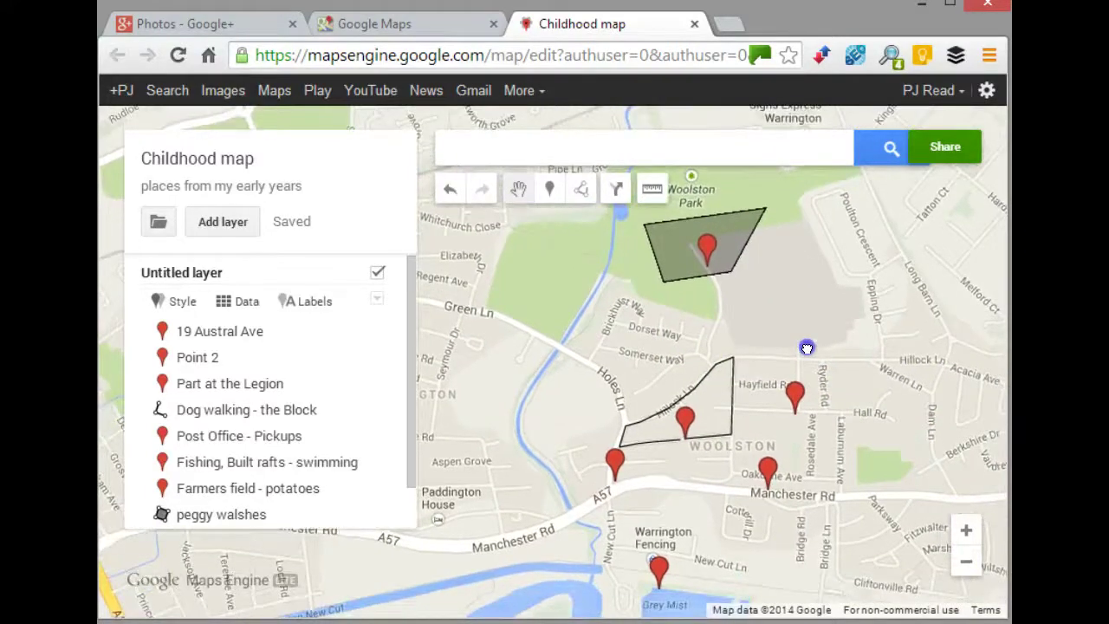
pyautogui.moveTo(806, 347); pyautogui.dragTo(810, 357)
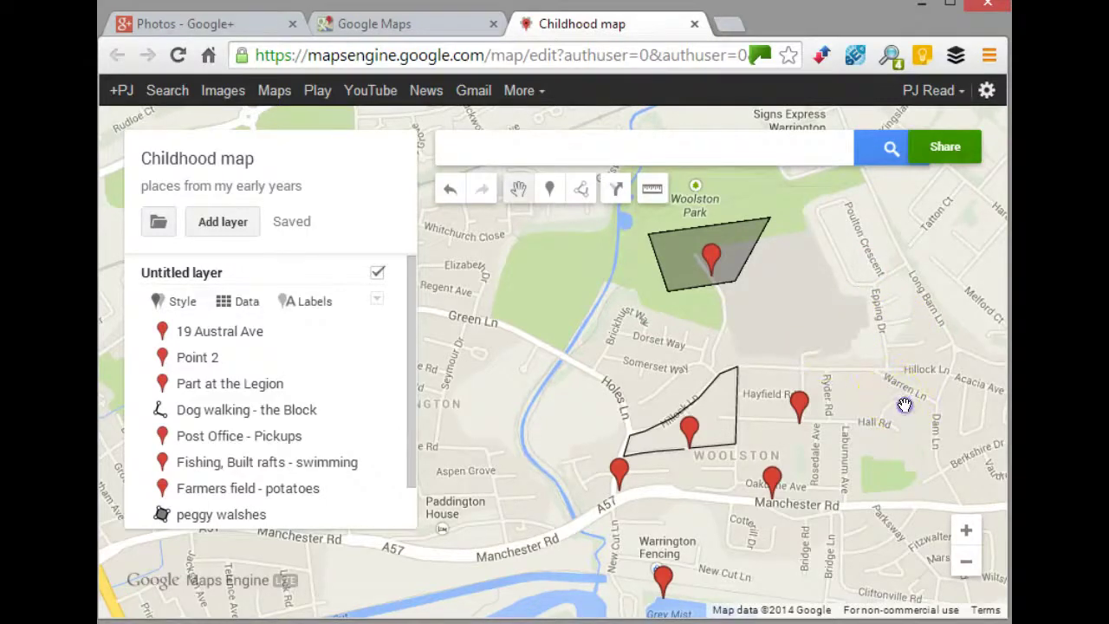
pyautogui.moveTo(904, 401); pyautogui.dragTo(829, 365)
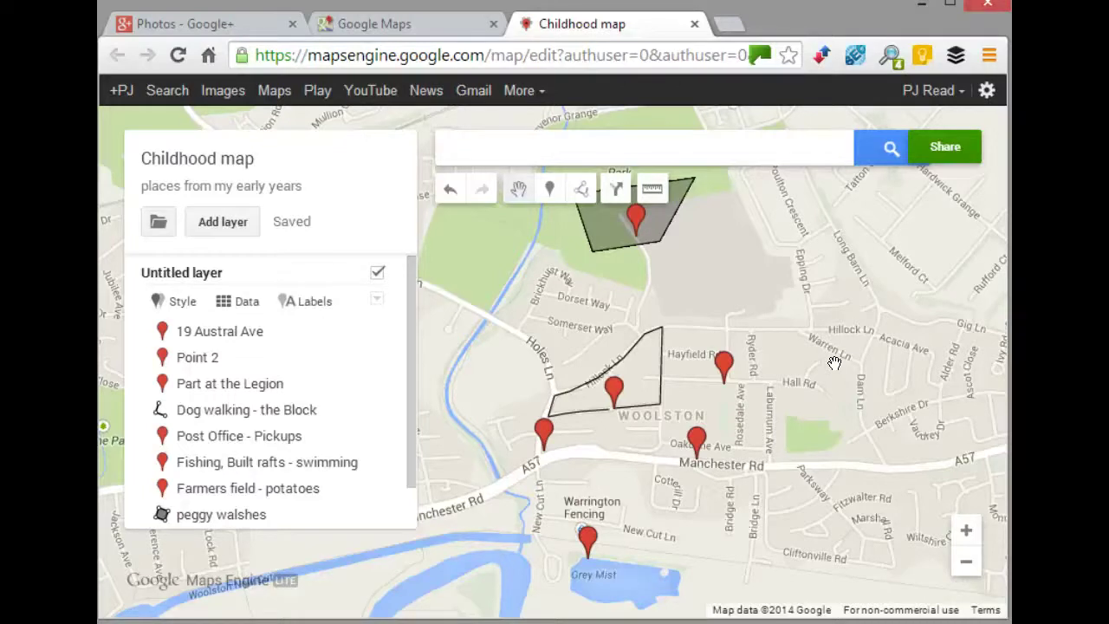
pyautogui.moveTo(805, 364); pyautogui.dragTo(878, 368)
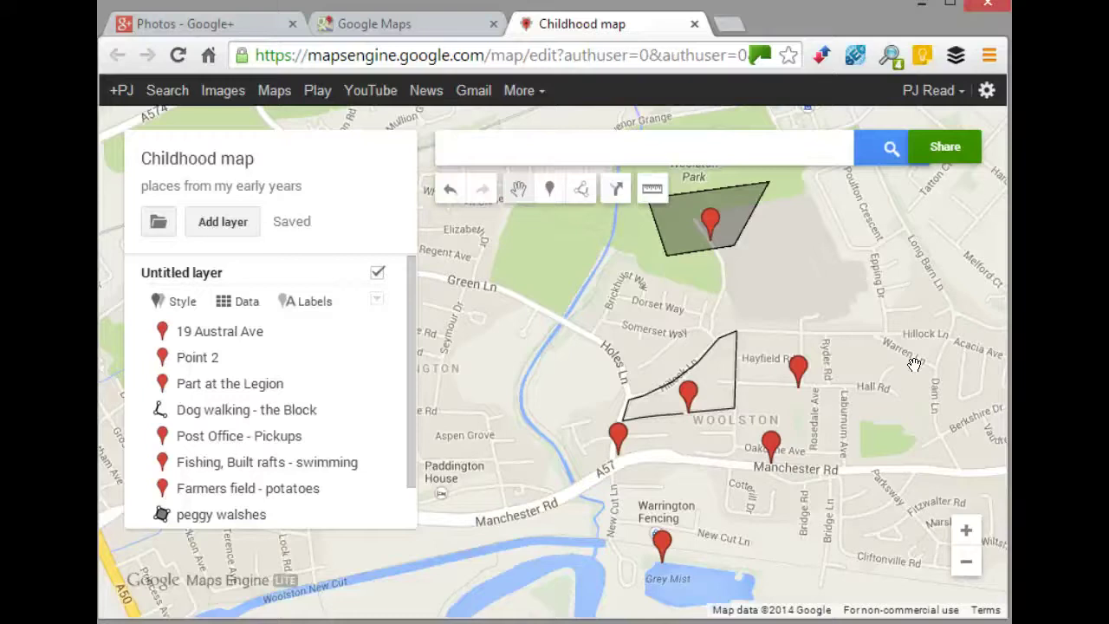
pyautogui.click(915, 336)
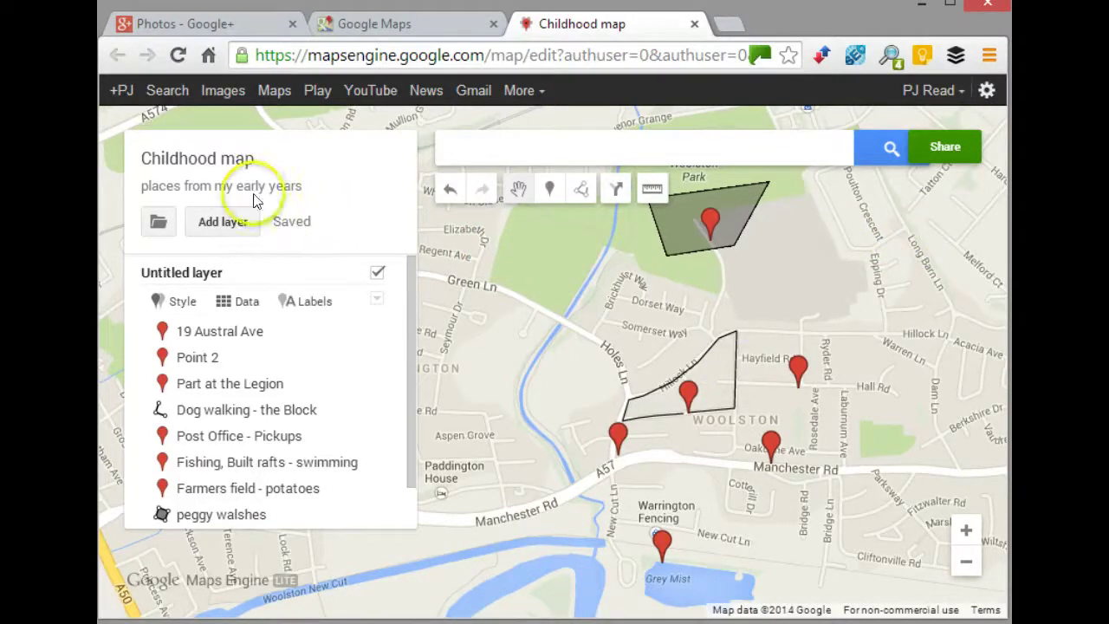
pyautogui.click(950, 148)
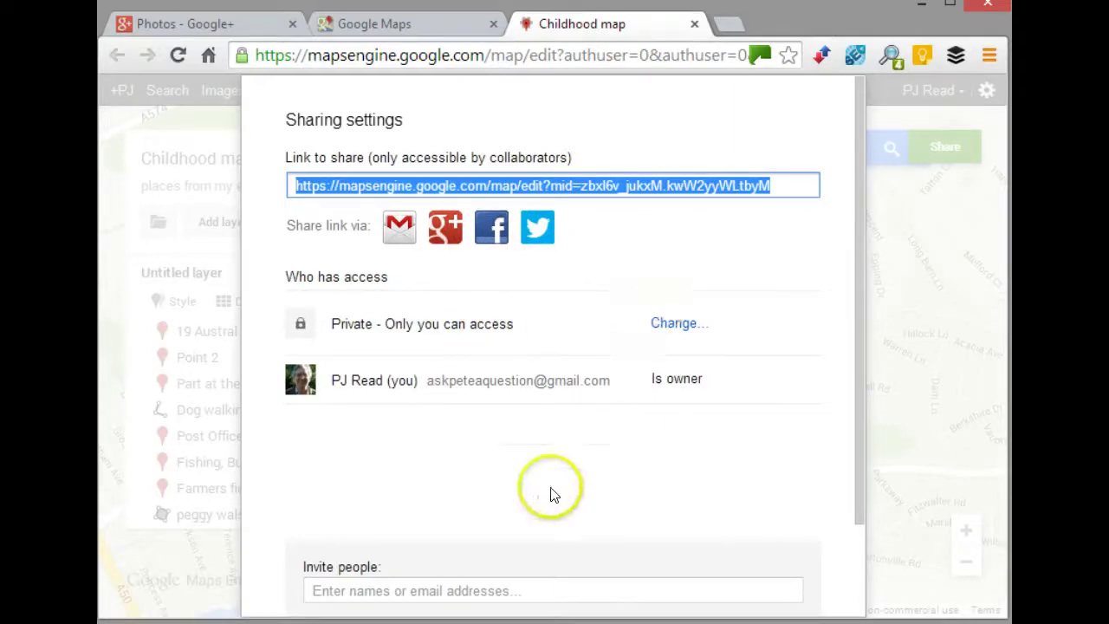
# - View the Invite people permission choices without adding anyone, keeping access private
pyautogui.click(484, 587)
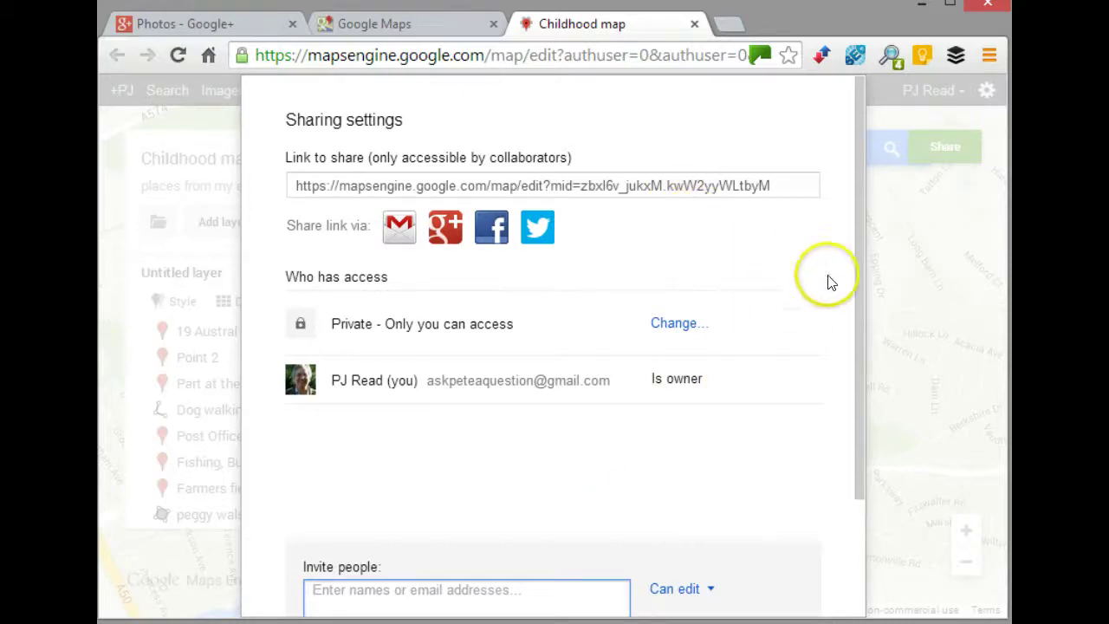
pyautogui.click(930, 329)
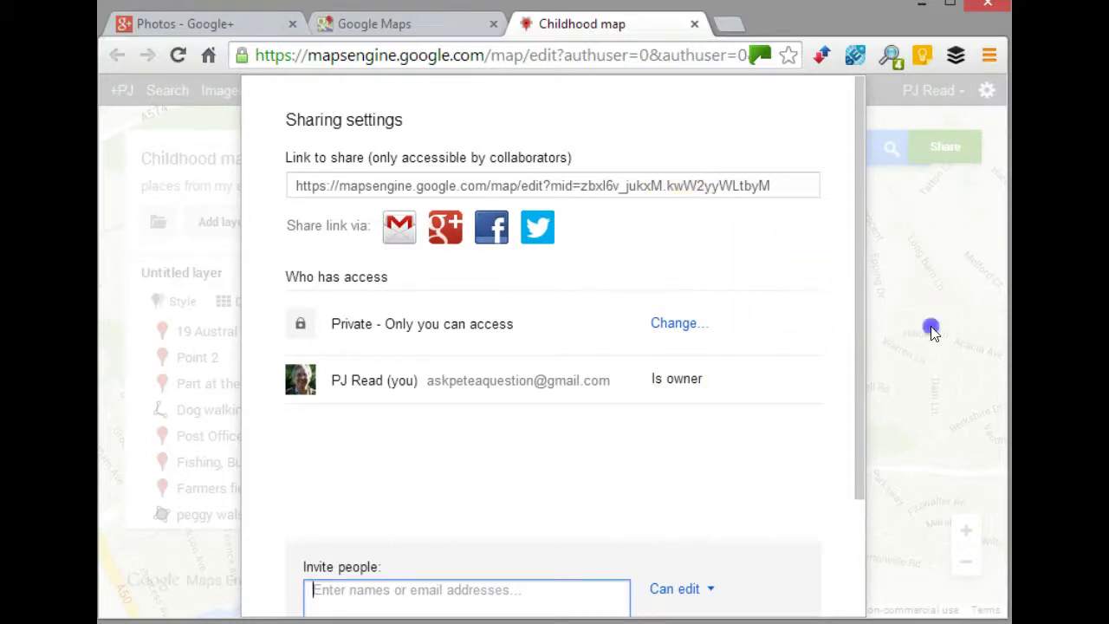
pyautogui.click(690, 594)
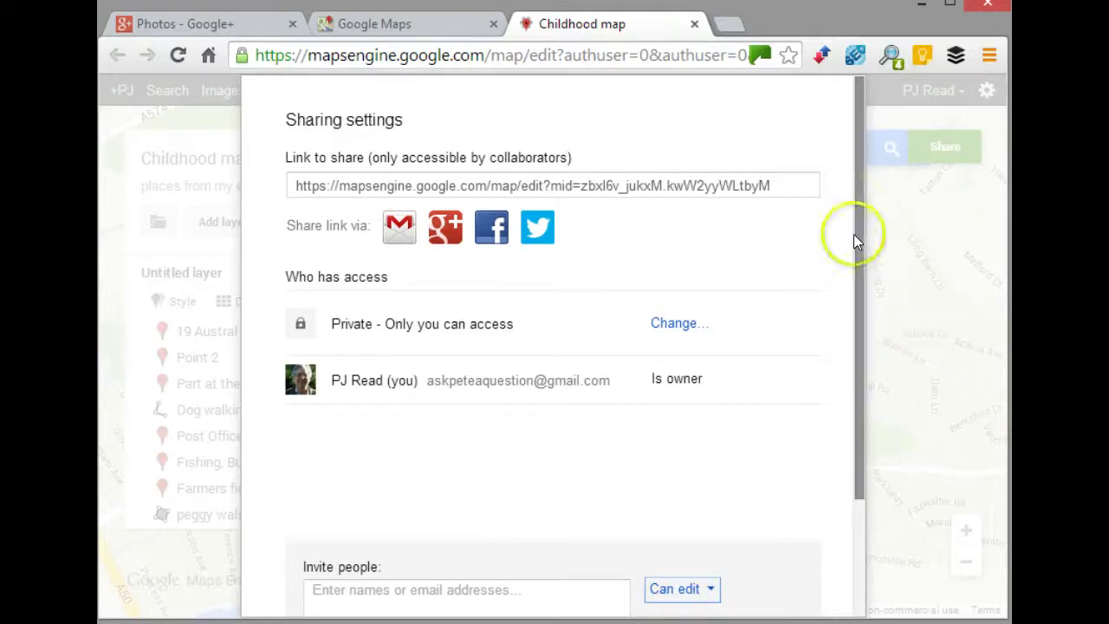
pyautogui.scroll(-2, 854, 207)
pyautogui.scroll(2, 854, 207)
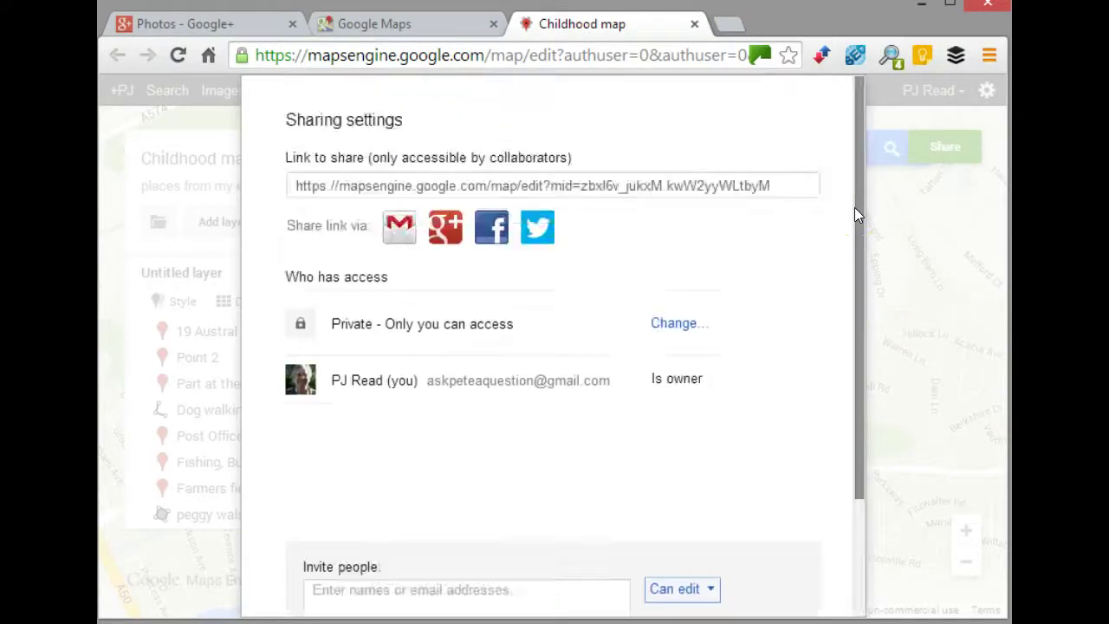
pyautogui.click(960, 292)
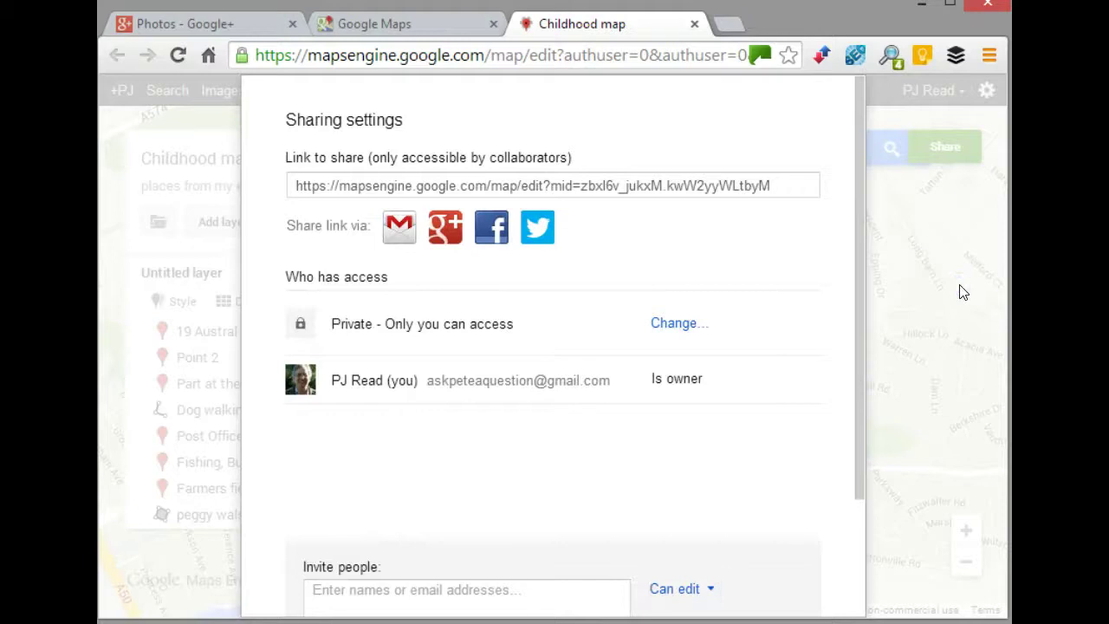
# - Close the sharing settings and return to the 'My Custom Maps' presentation slide
pyautogui.click(883, 236)
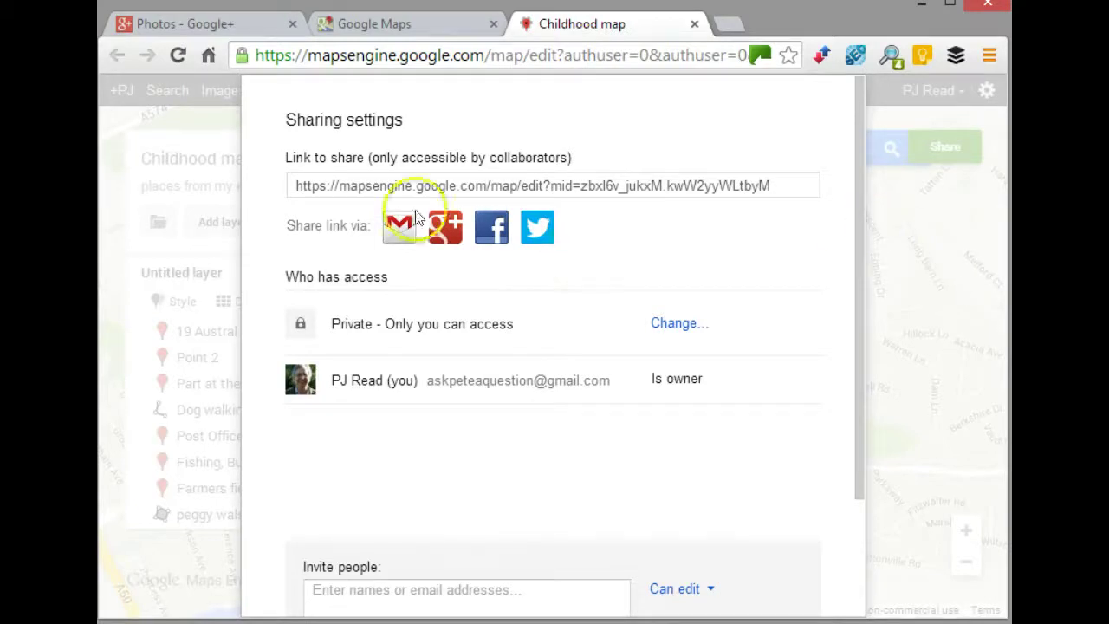
pyautogui.click(310, 240)
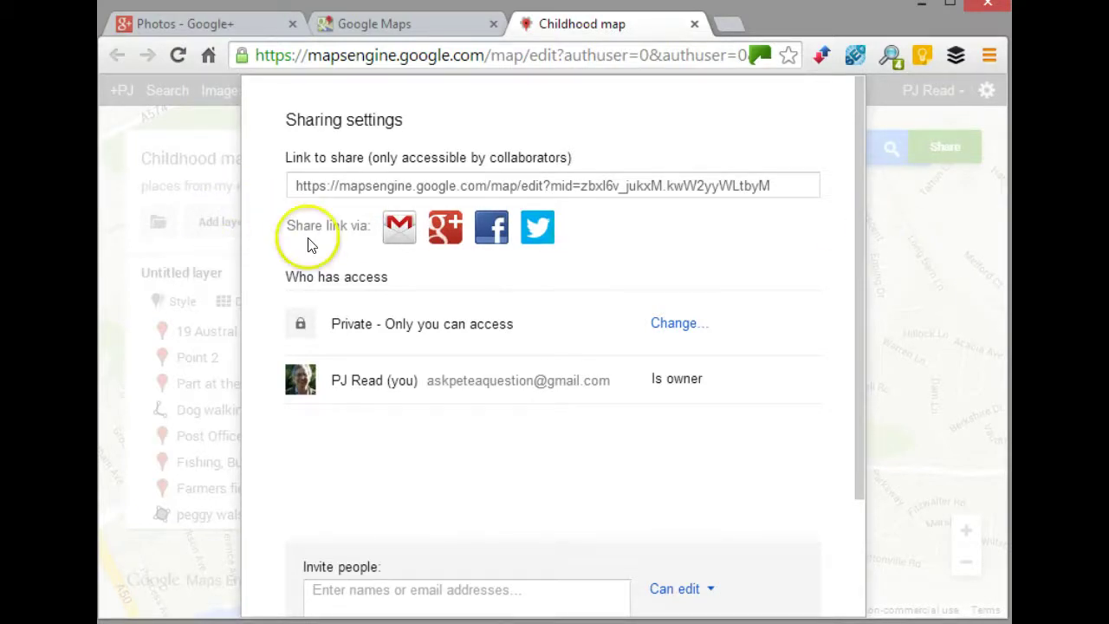
pyautogui.hotkey('alt', 'Tab')
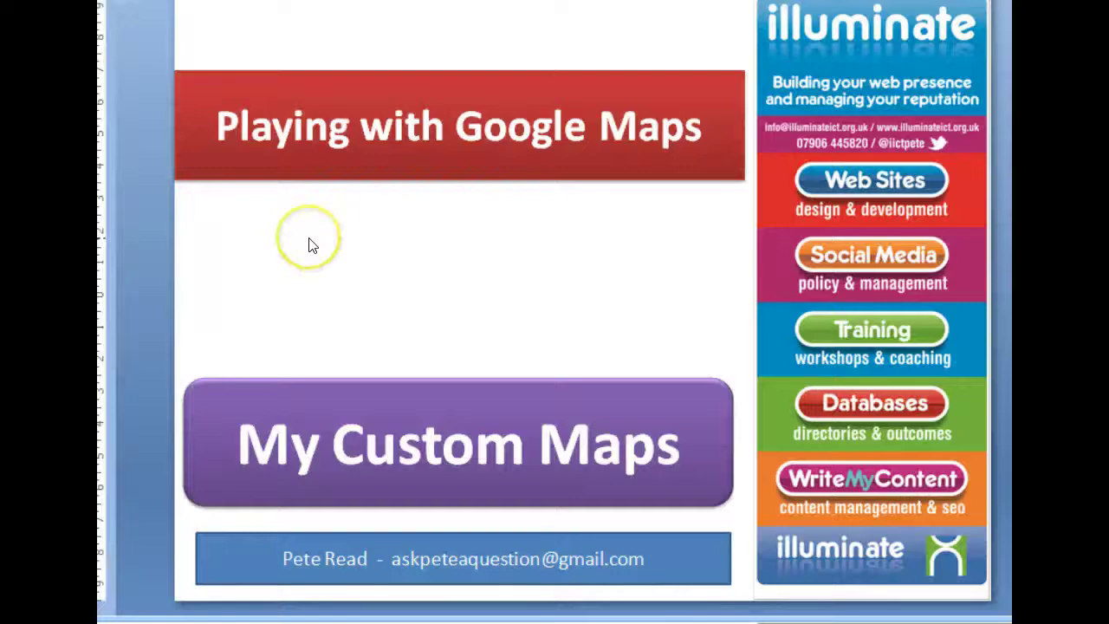
pyautogui.click(515, 207)
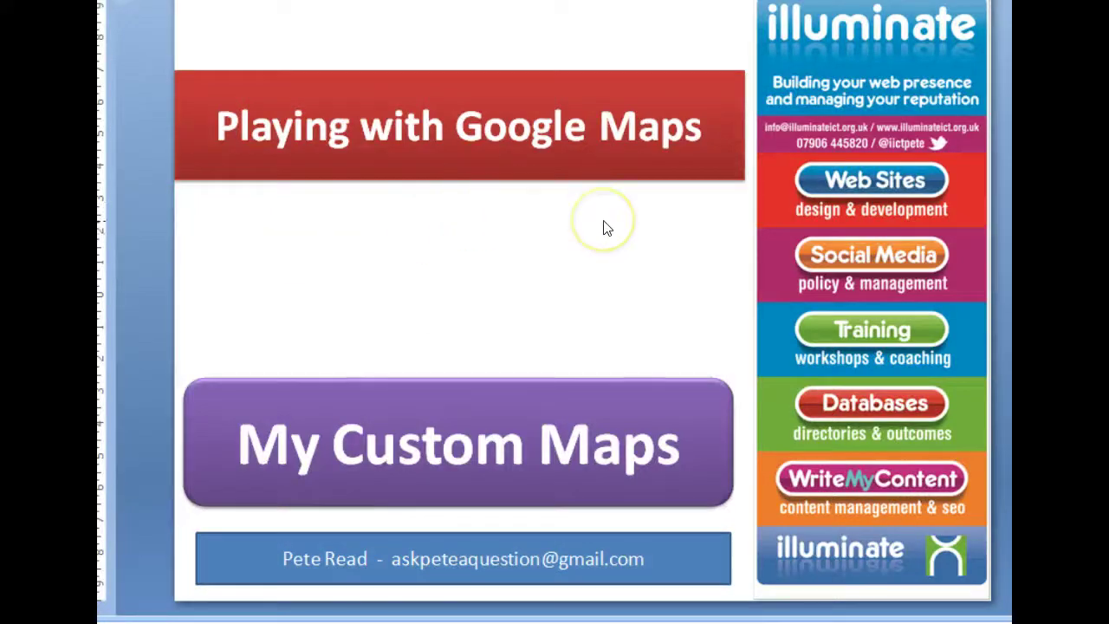